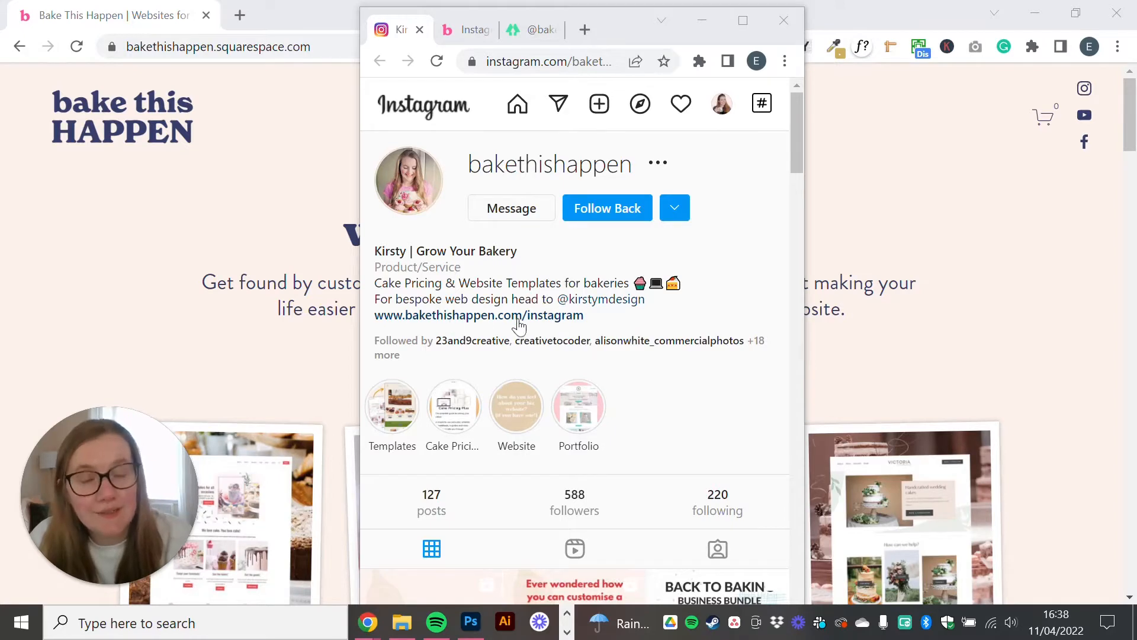
View the Linktree page, and examine the link buttons on the bakethishappen.com Instagram landing page for comparison
left_click(533, 30)
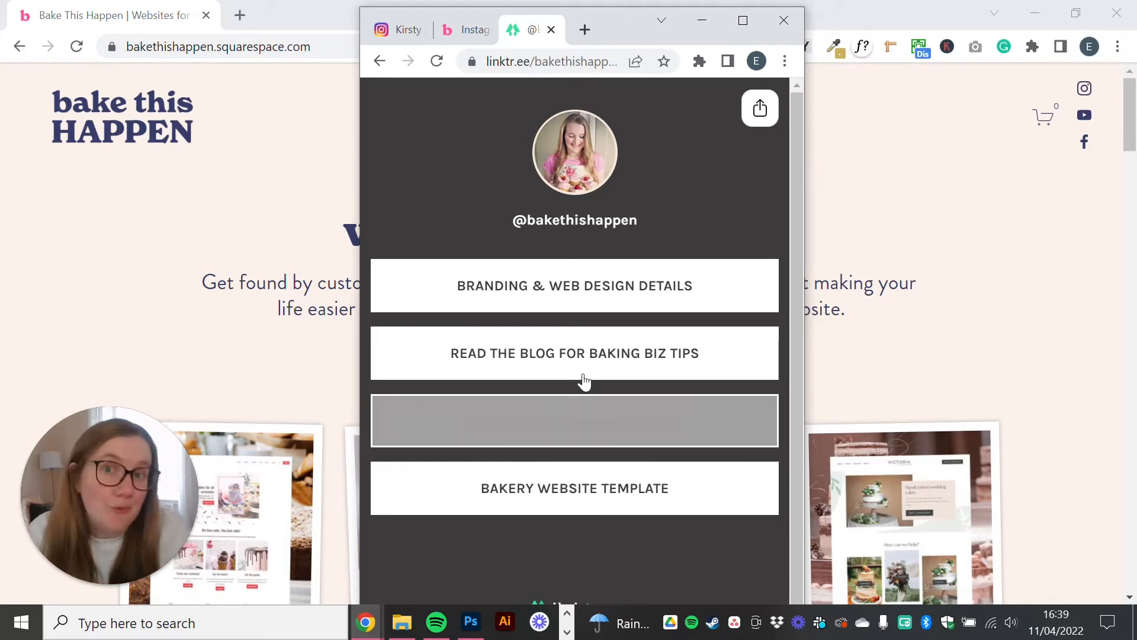
left_click(472, 34)
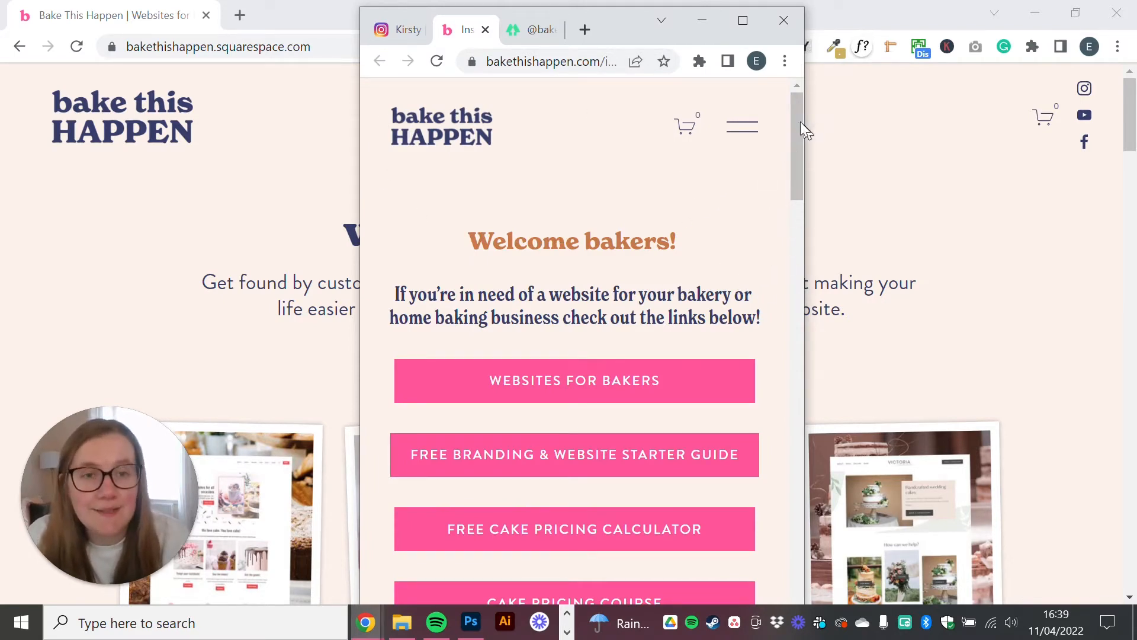
left_click_drag(801, 122, 796, 152)
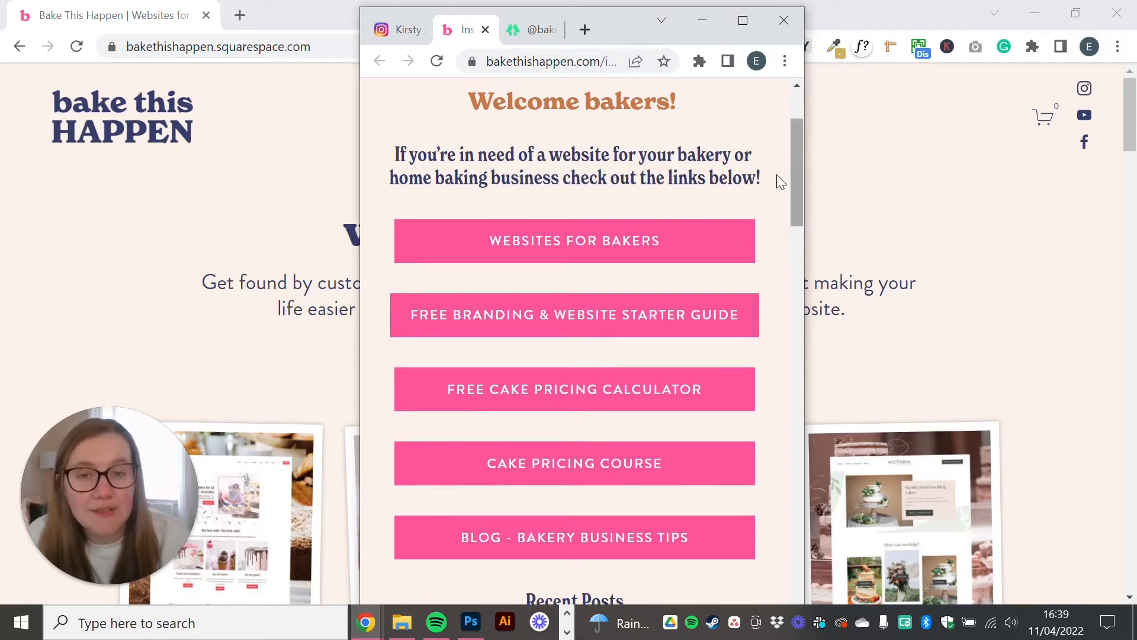
scroll(699, 373, "down", 3)
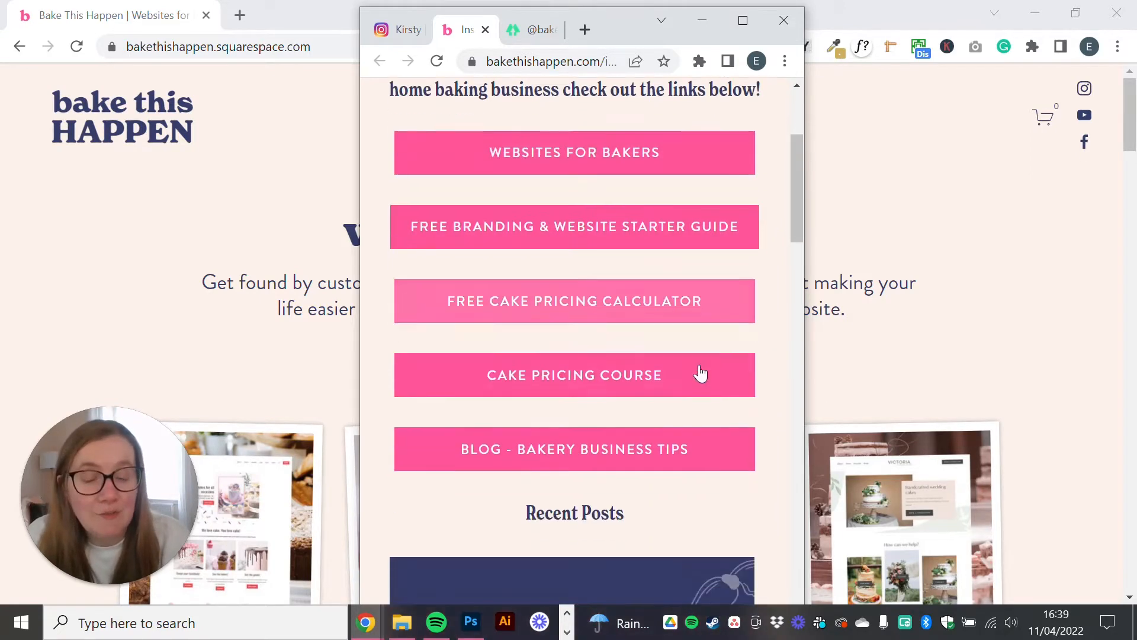
scroll(701, 374, "up", 2)
scroll(700, 368, "up", 3)
scroll(700, 367, "down", 2)
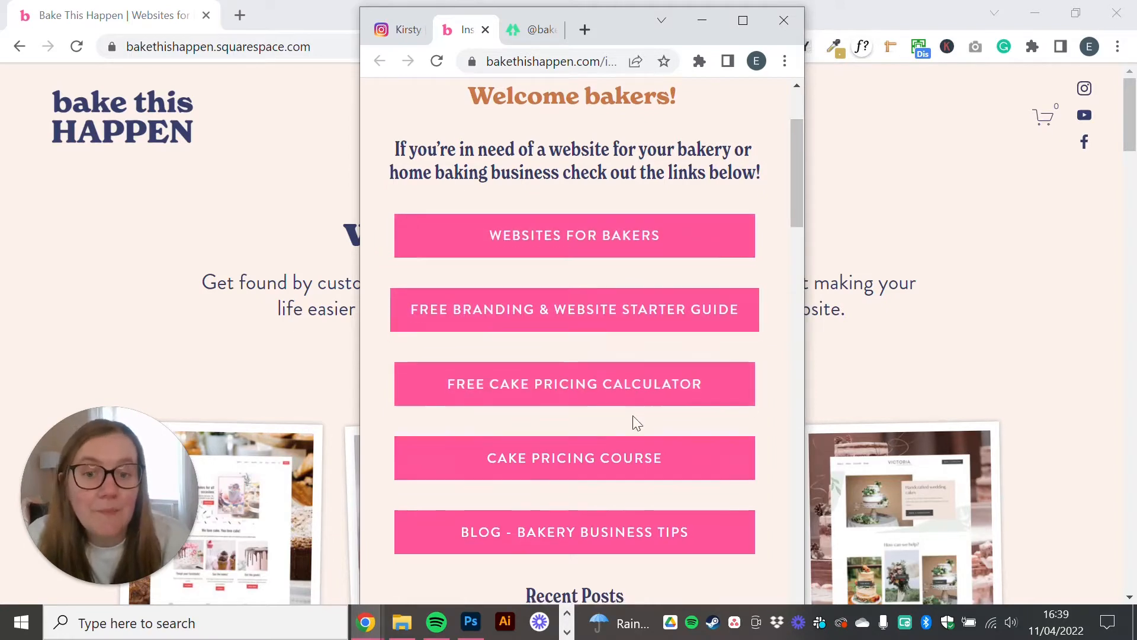
scroll(635, 422, "down", 3)
scroll(692, 316, "up", 1)
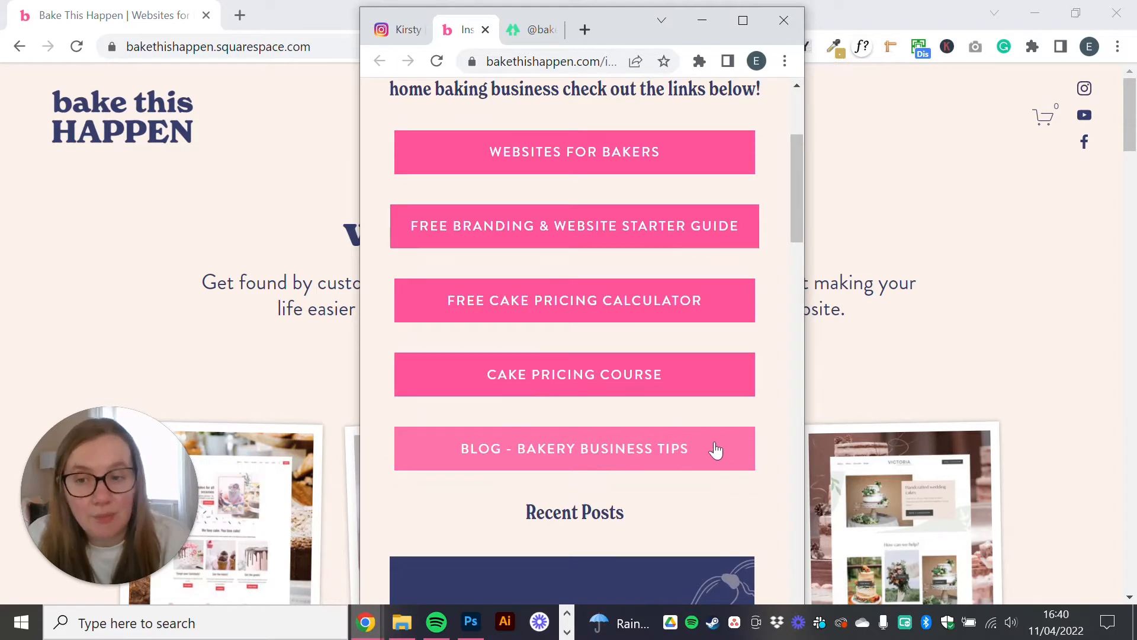
Look through the recent posts and the footer of the Instagram landing page
scroll(714, 447, "down", 3)
scroll(714, 448, "down", 3)
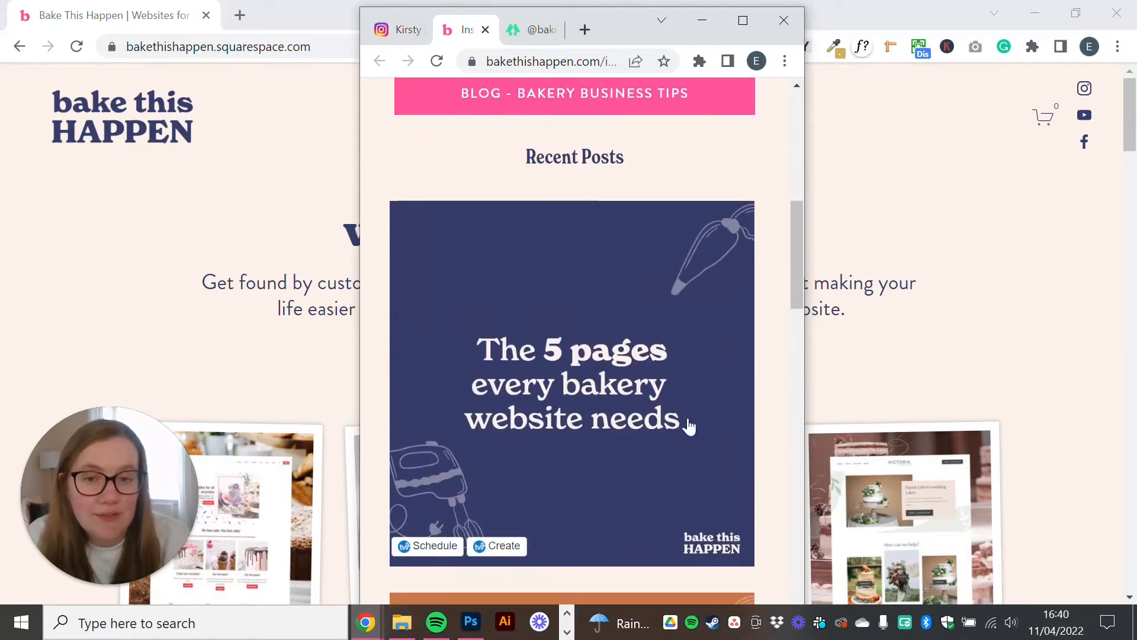
scroll(595, 414, "down", 1)
scroll(634, 401, "down", 15)
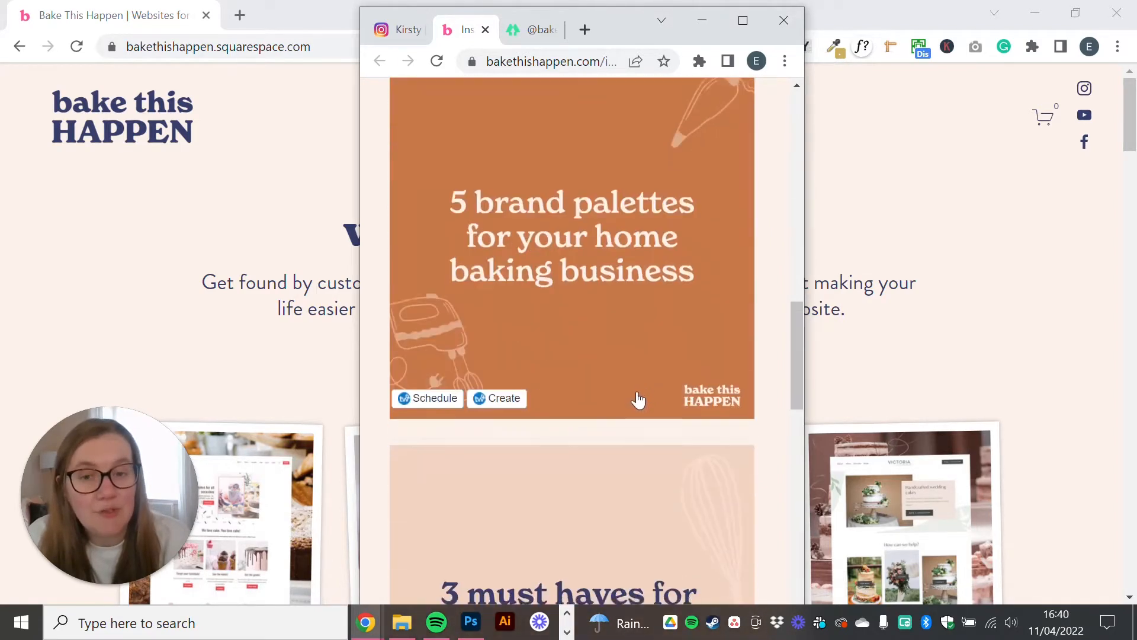
scroll(732, 433, "down", 9)
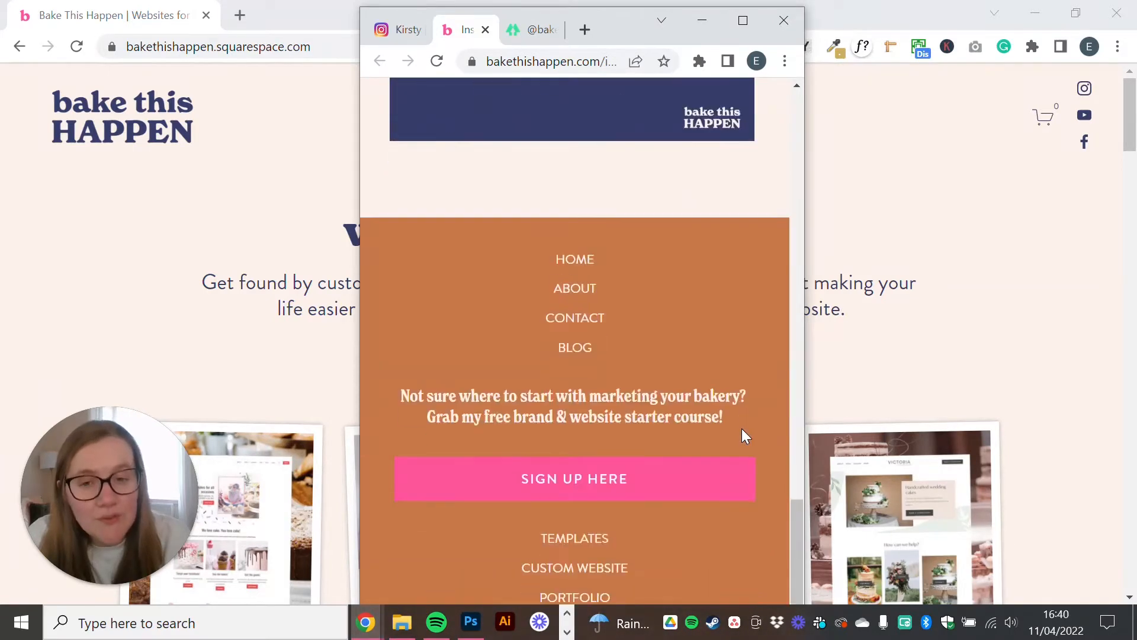
scroll(740, 433, "up", 18)
scroll(745, 430, "up", 15)
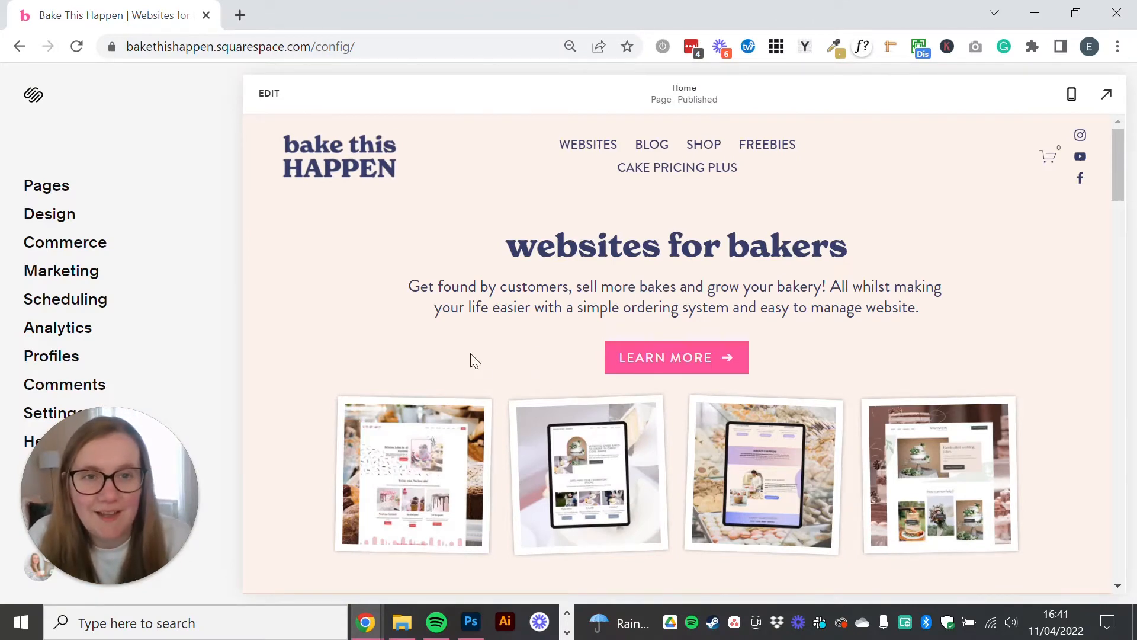
Add a blank page named "Intsa" to the Not Linked section of the Squarespace site
left_click(60, 189)
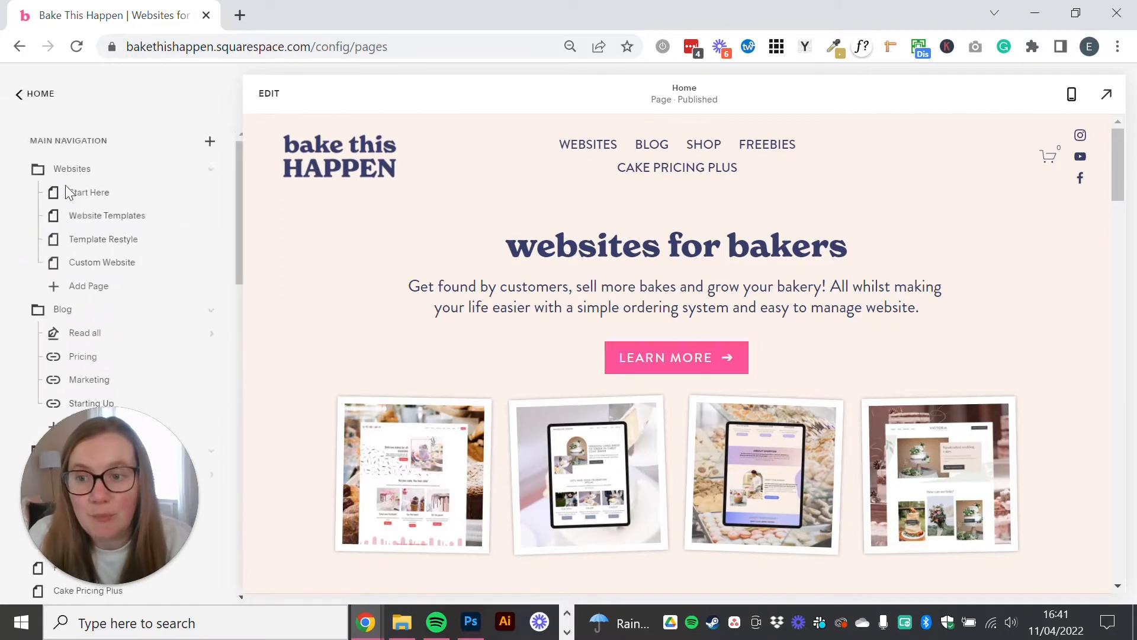
scroll(139, 290, "down", 2)
scroll(141, 282, "down", 5)
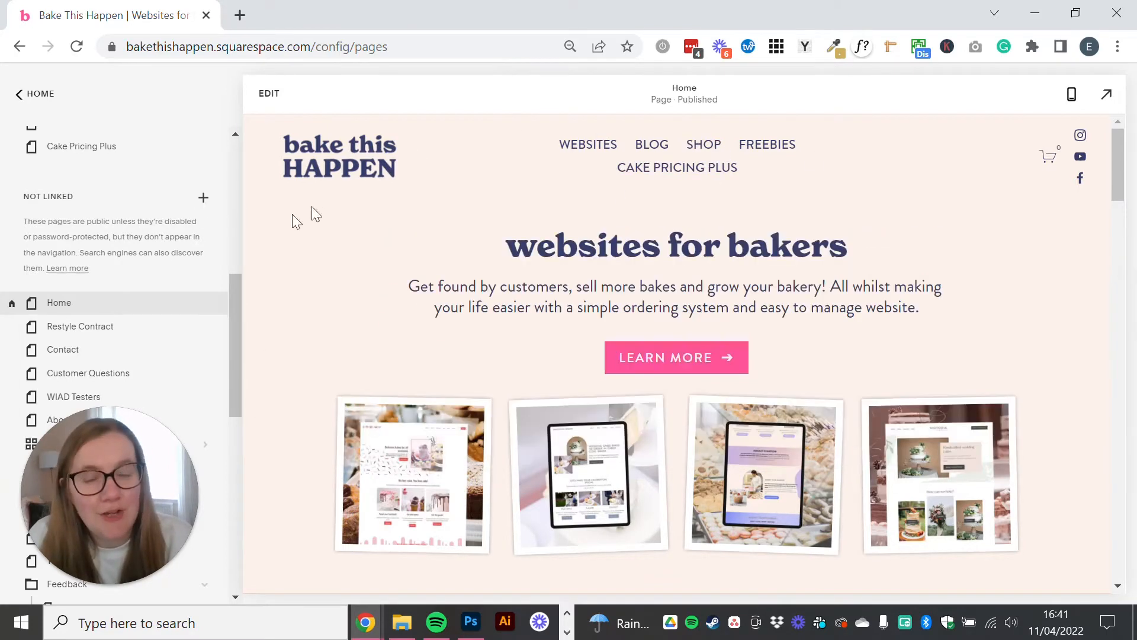
left_click(203, 198)
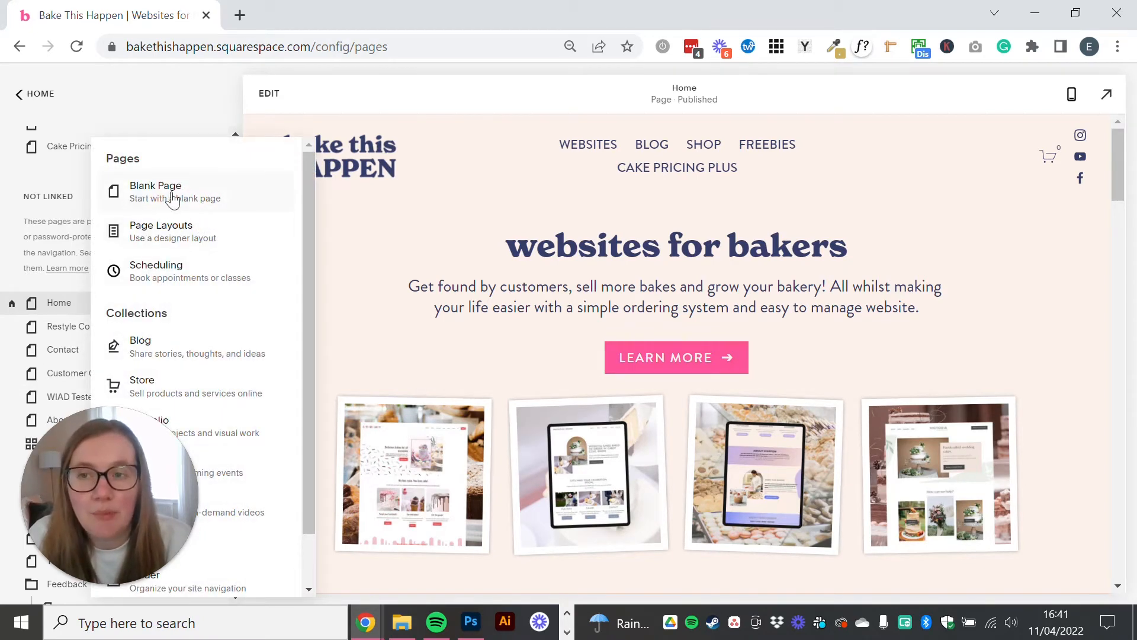
left_click(197, 197)
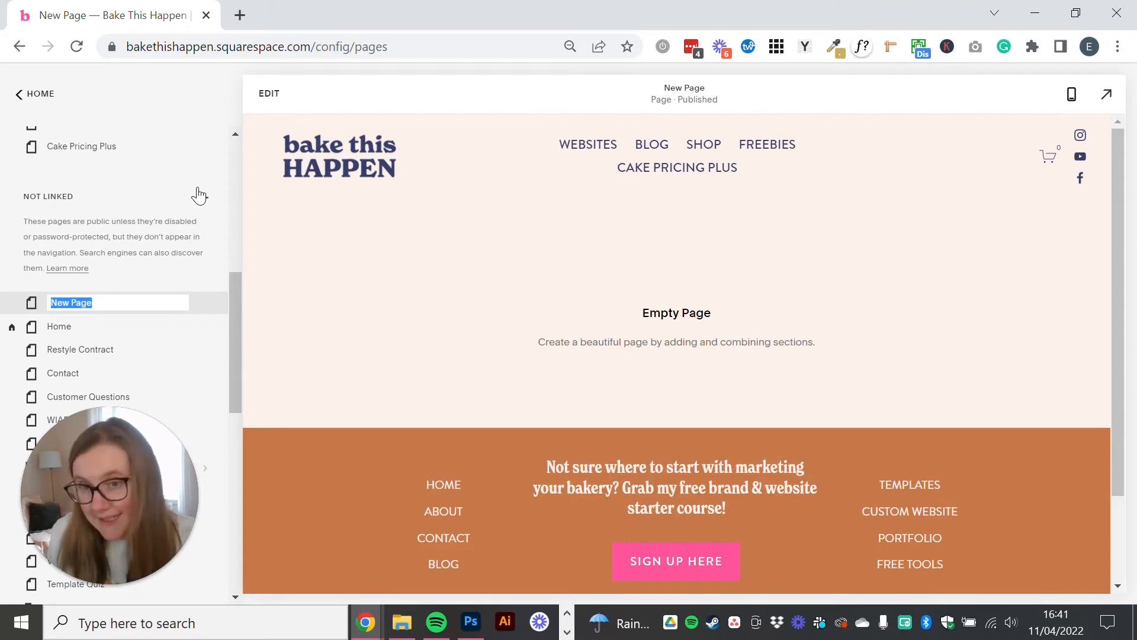
type("Intsa")
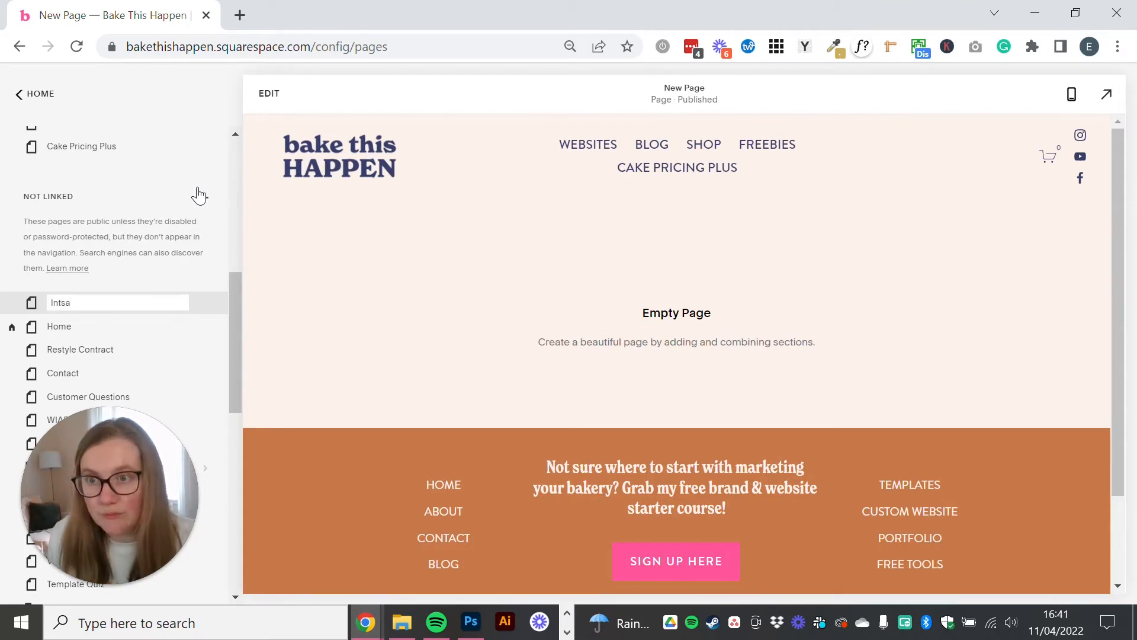
key("Return")
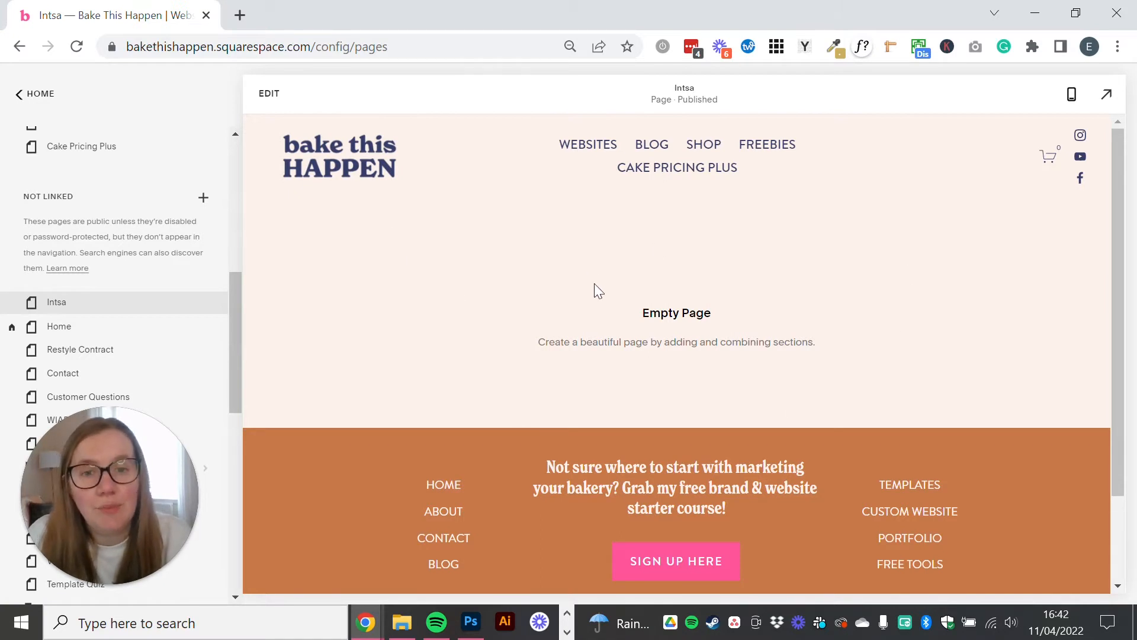
Open the Intsa page for editing and add a blank section with an empty text block
left_click(274, 101)
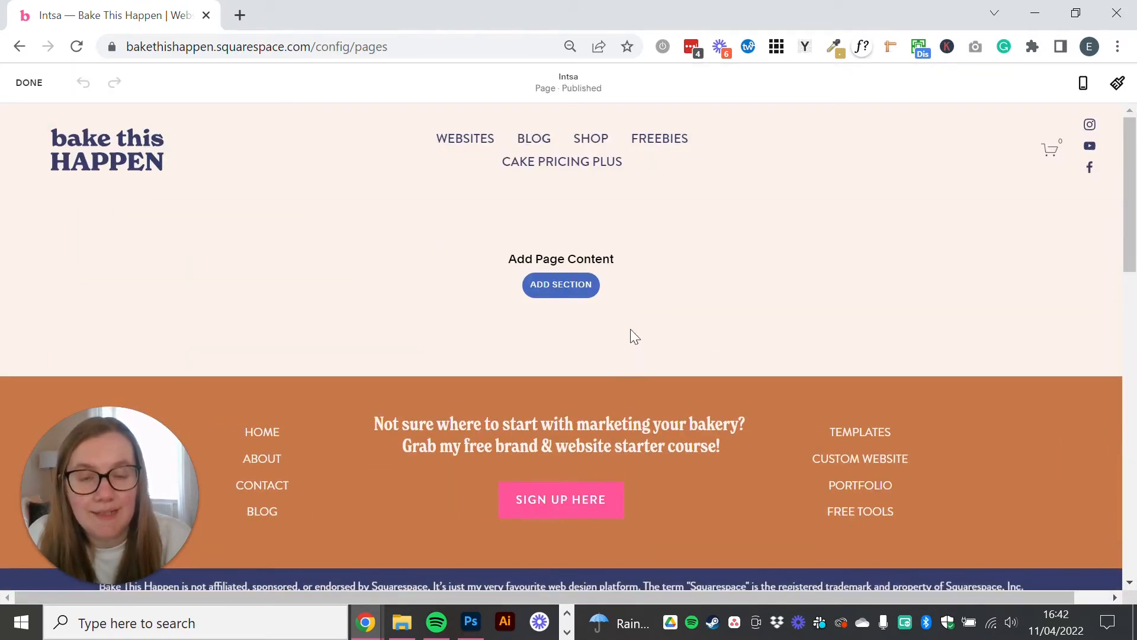
left_click(566, 287)
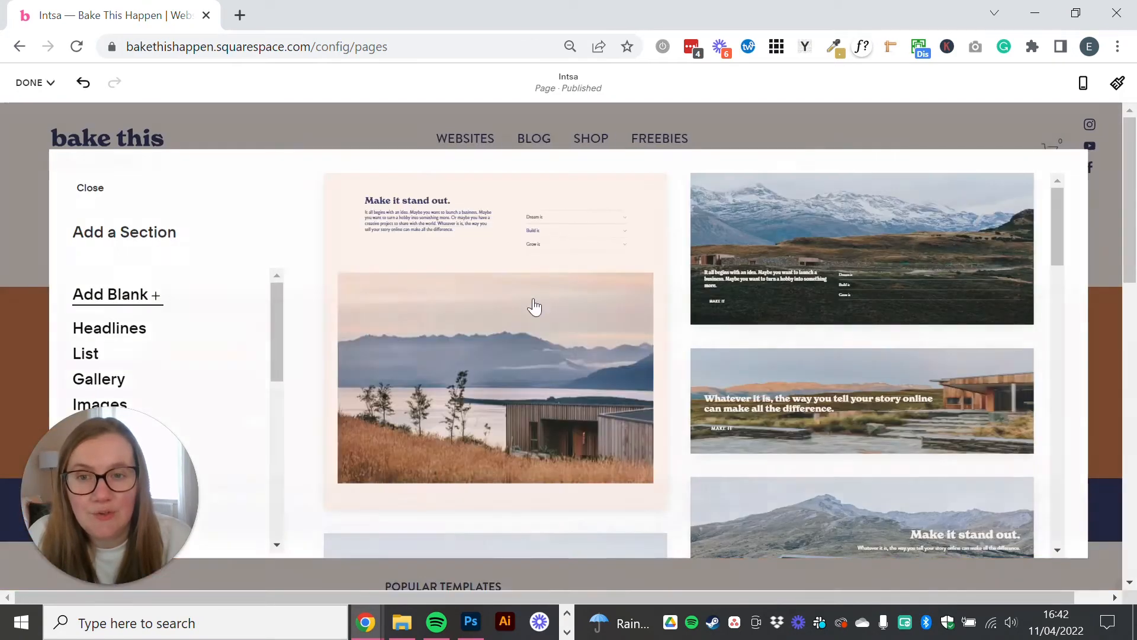
left_click(535, 307)
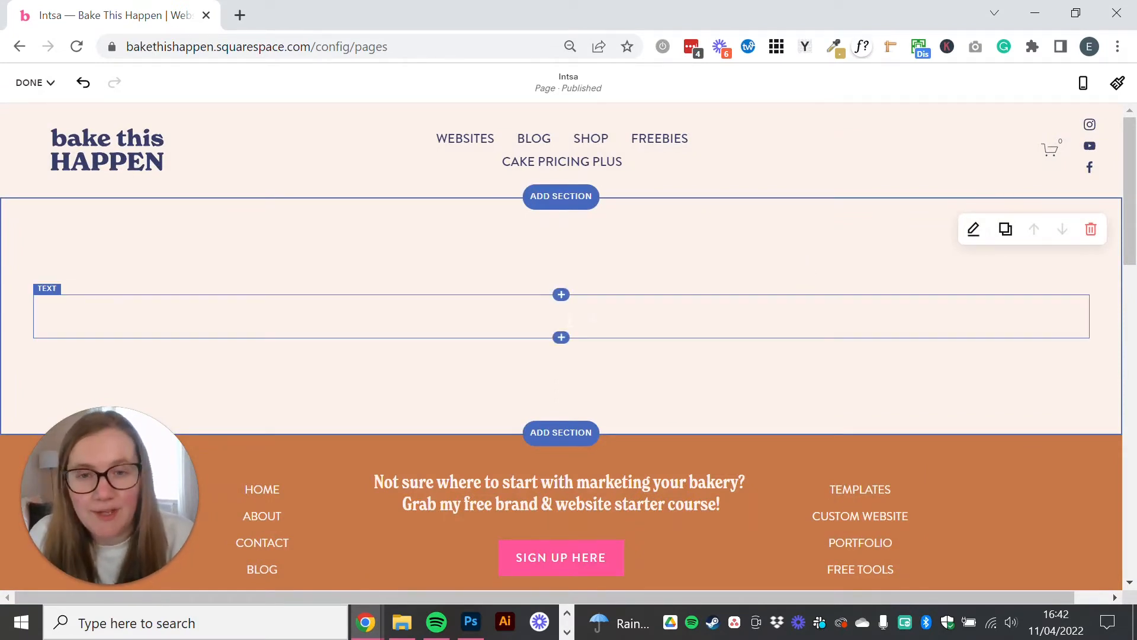
Write "Welcome to my bakery!" and, on a separate line, "I can't wait to bake a cake for you :)" in the text block
left_click(613, 306)
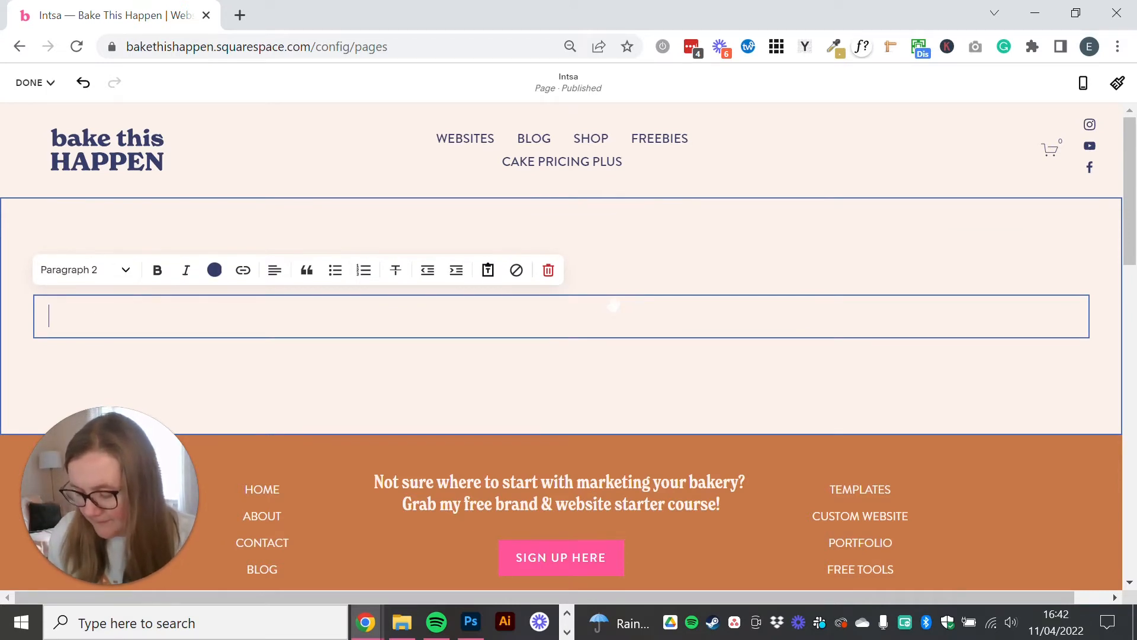
type("Welcome to ")
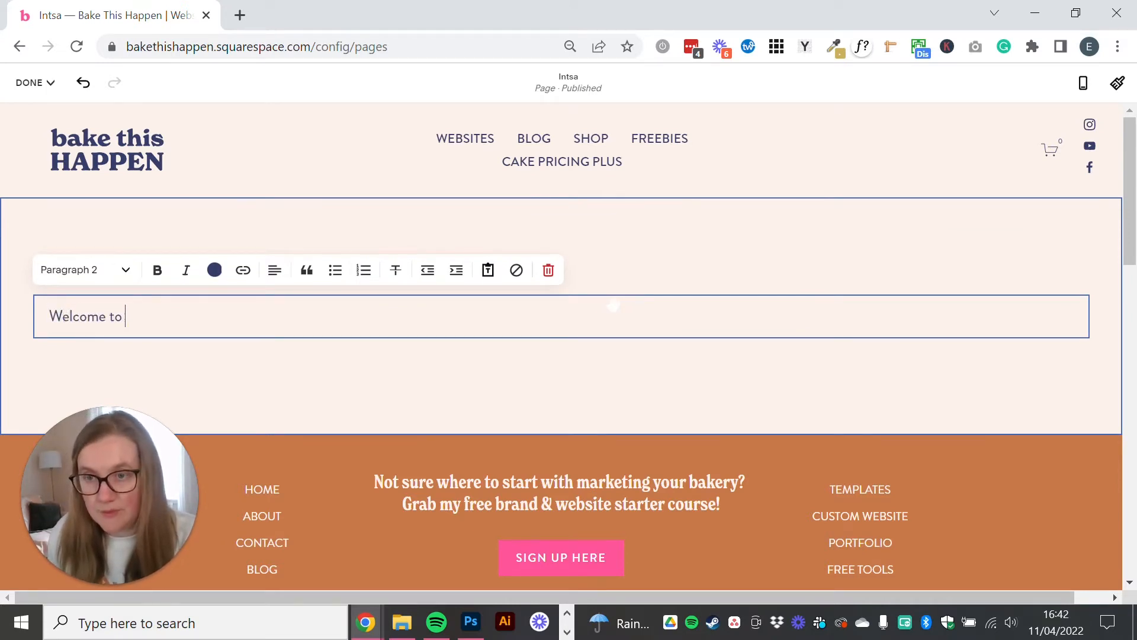
type("my baker")
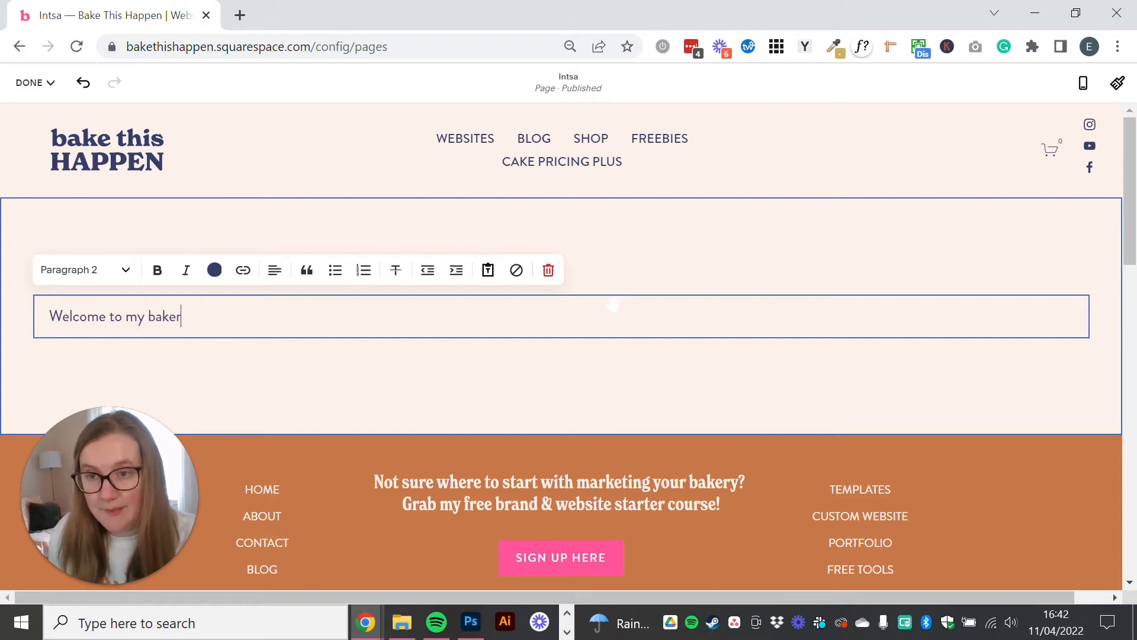
type("y!")
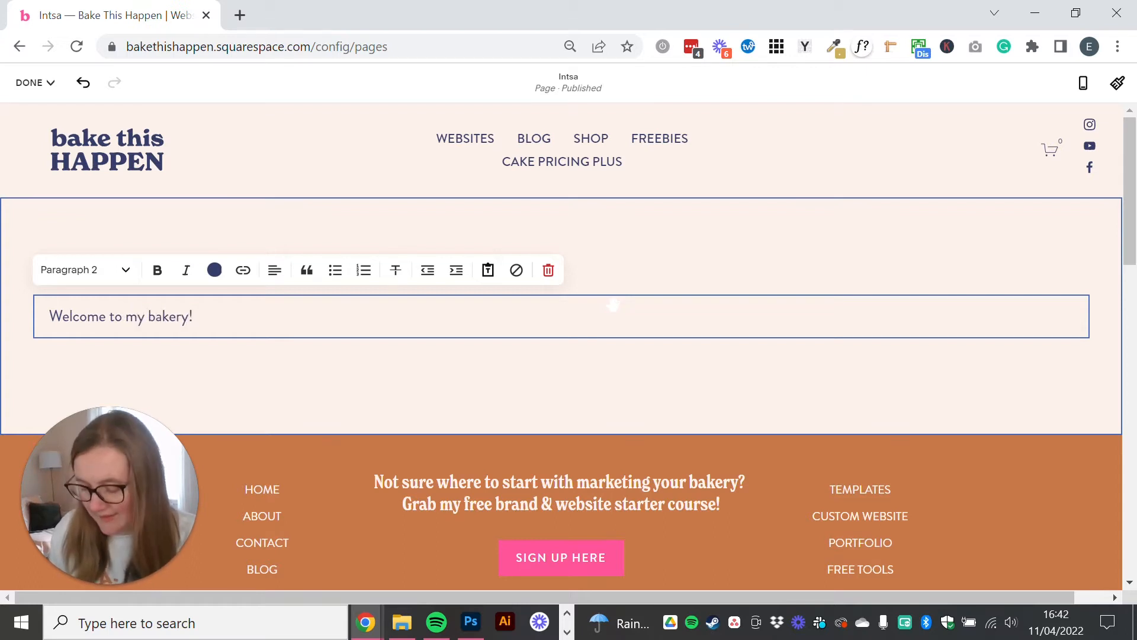
type(" I can't wait to b")
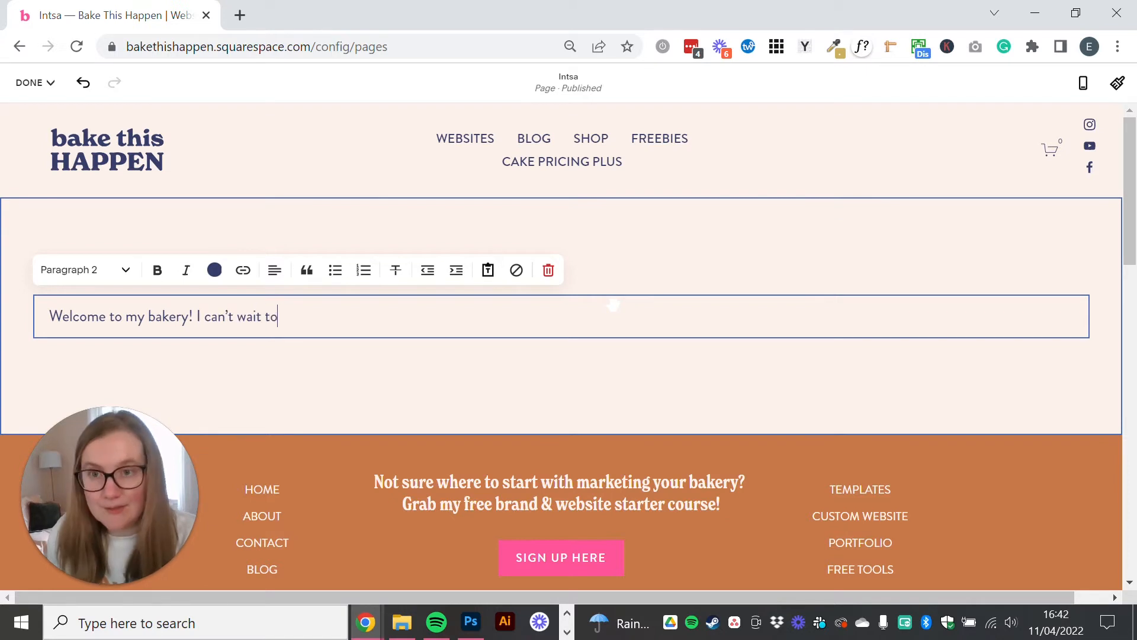
type("ake a ca")
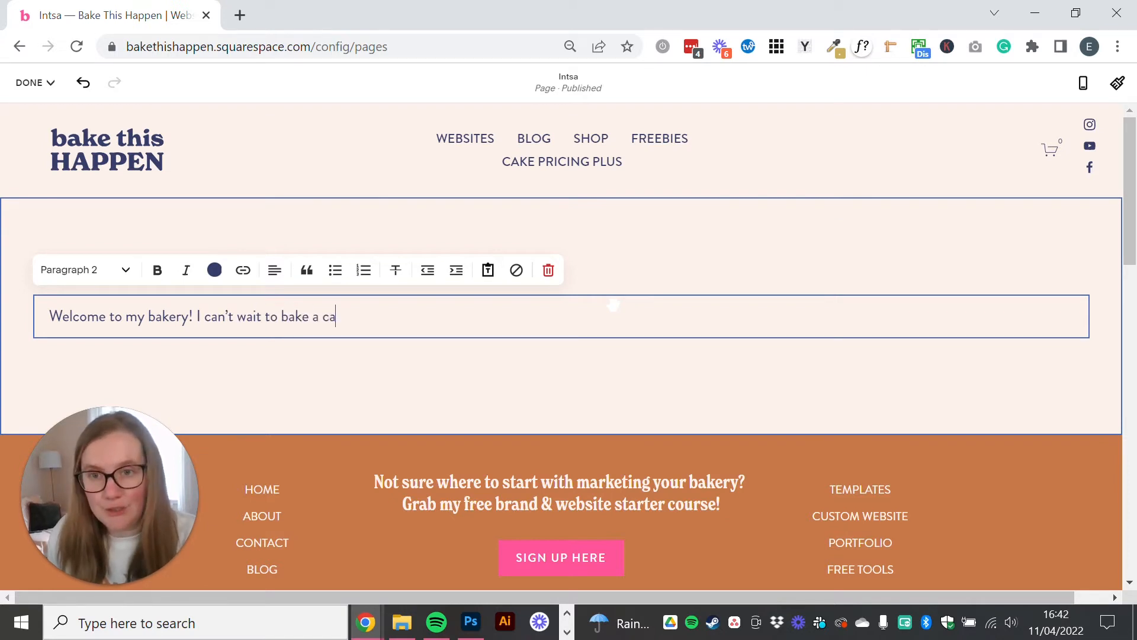
type("ke for you :)")
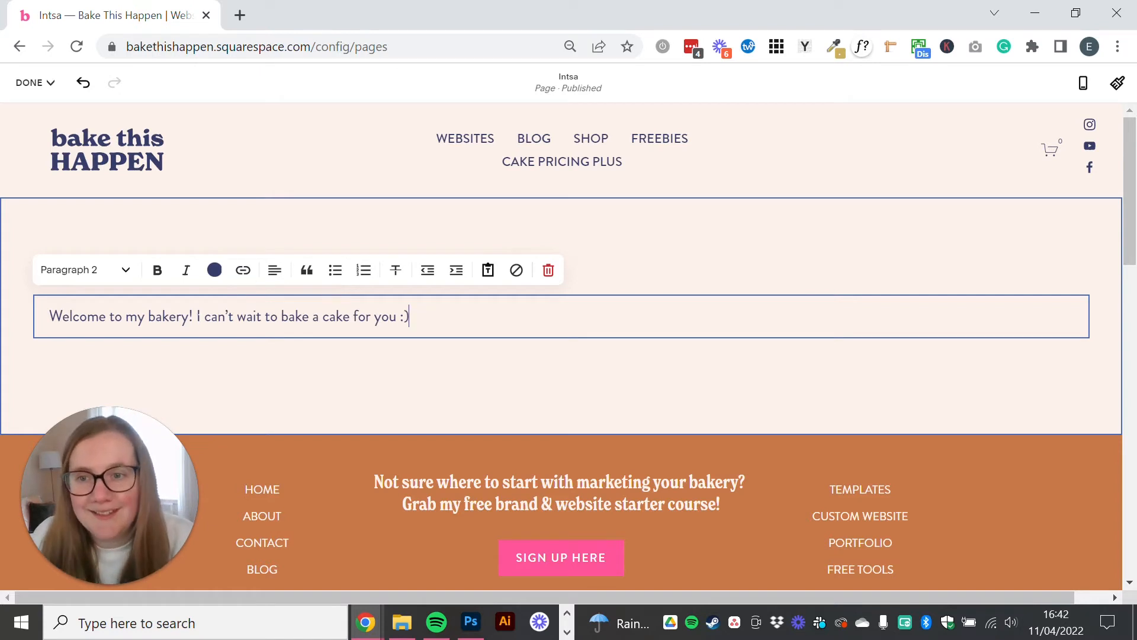
left_click(199, 316)
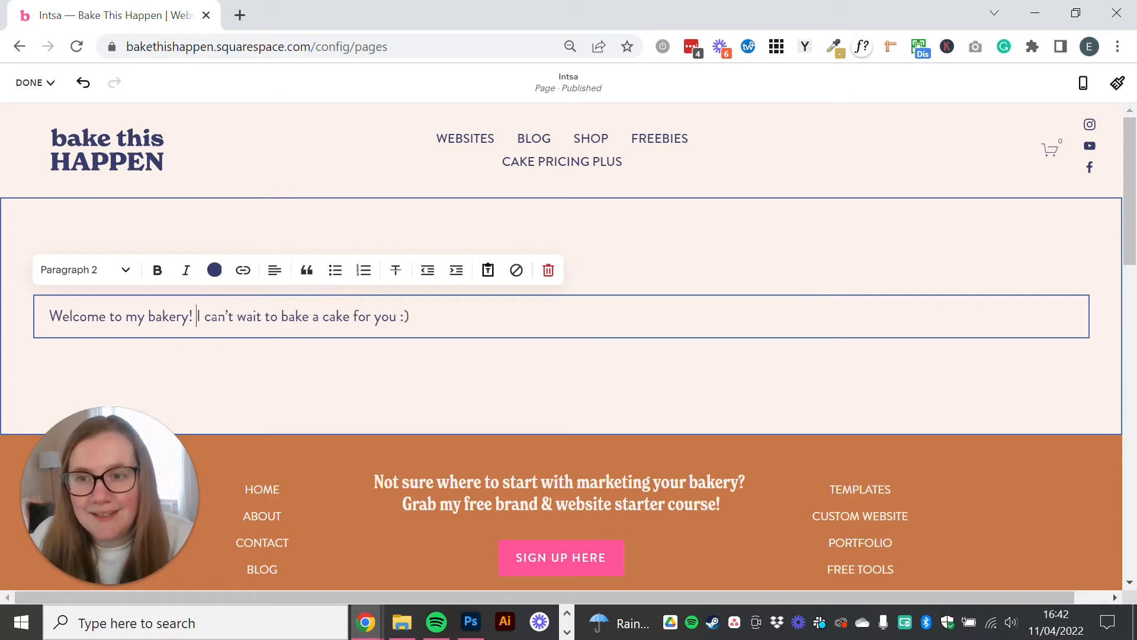
key("Return")
Format the "Welcome to my bakery!" line as Heading 1 and remove the space before it
left_click_drag(222, 314, 53, 302)
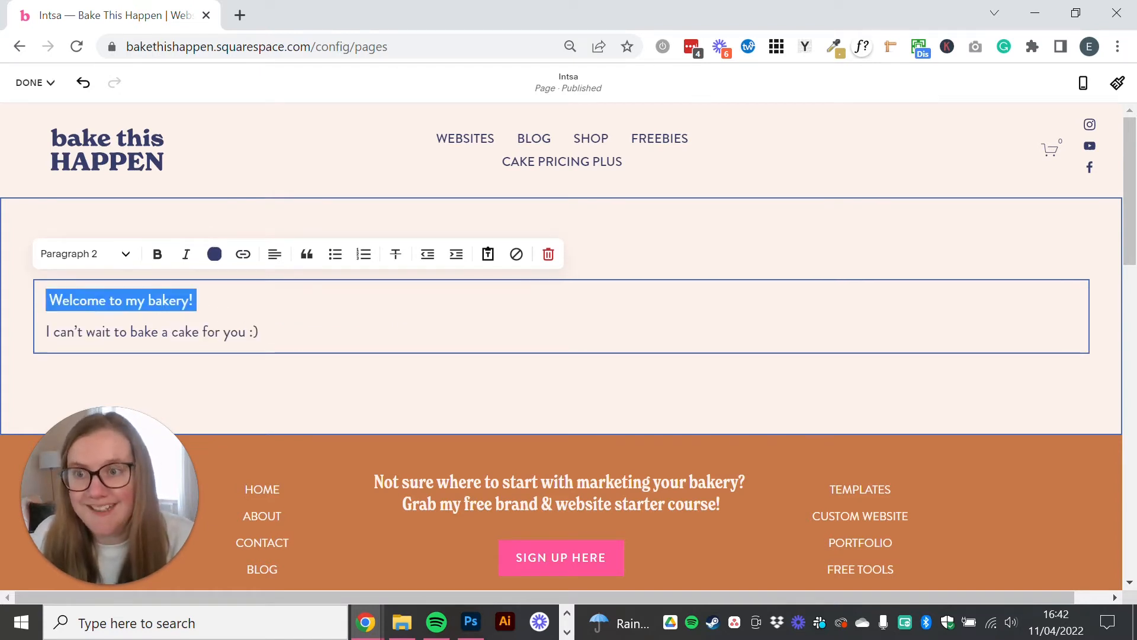
left_click(77, 260)
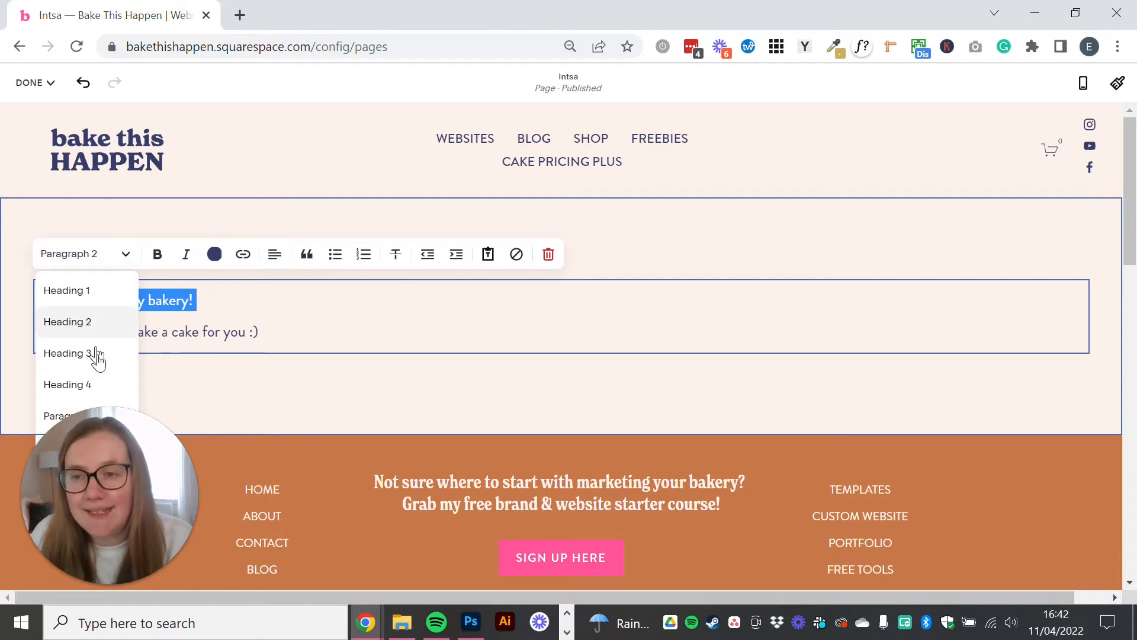
left_click(96, 291)
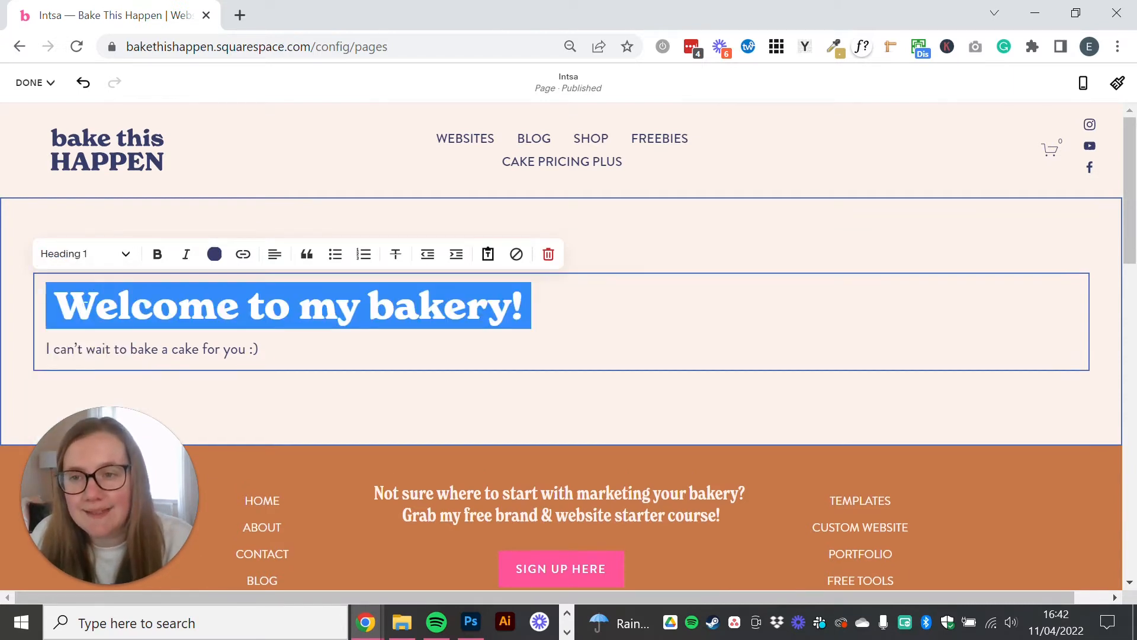
left_click(63, 306)
key("BackSpace")
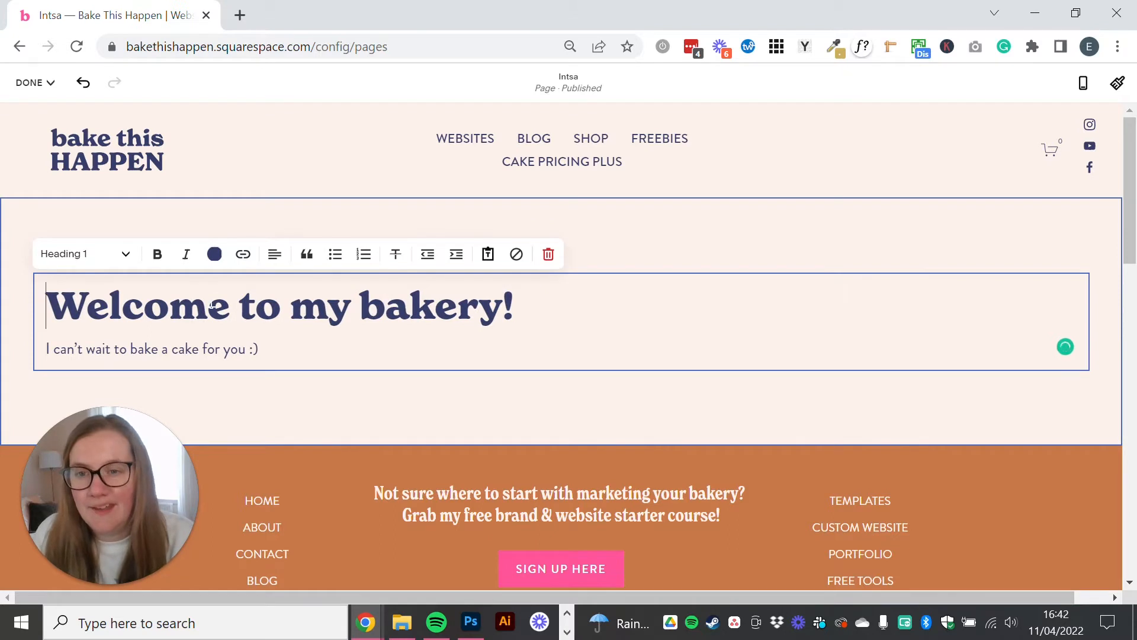
Try the Heading 3 style on the "Welcome to my bakery!" line
triple_click(244, 304)
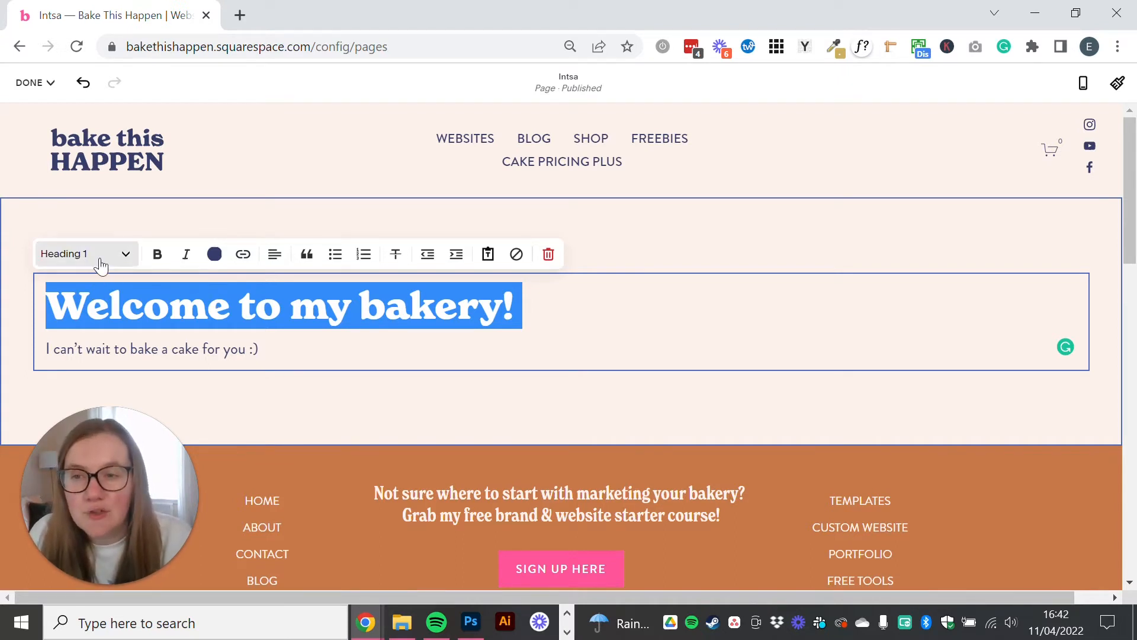
left_click(121, 254)
left_click(97, 354)
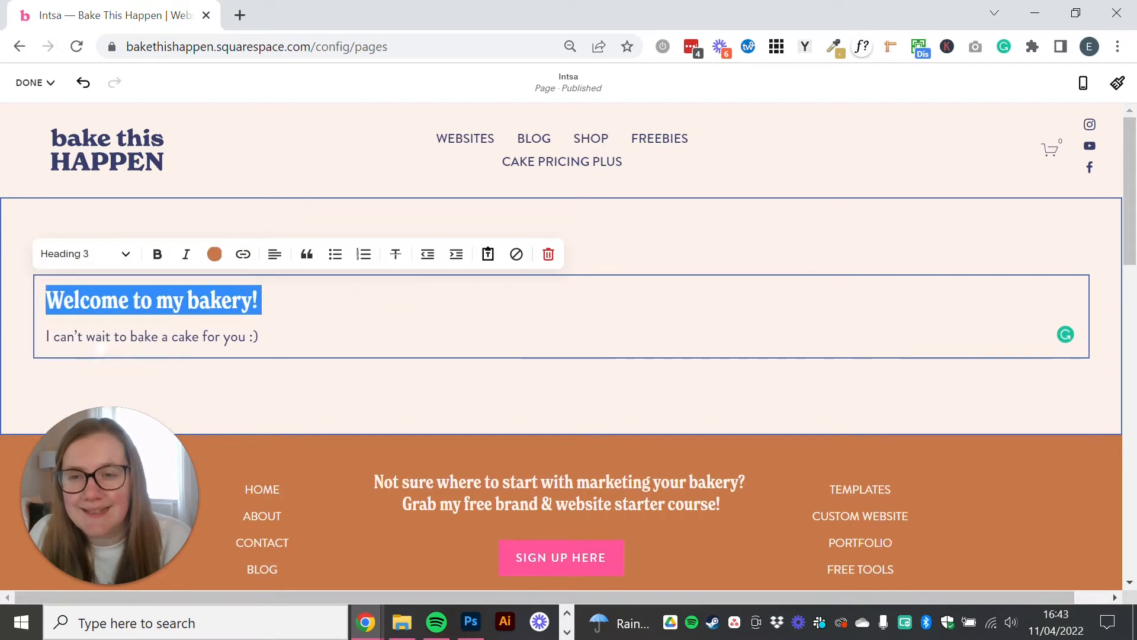
Set the "Welcome to my bakery!" line to the Heading 2 style
left_click(172, 301)
left_click(109, 261)
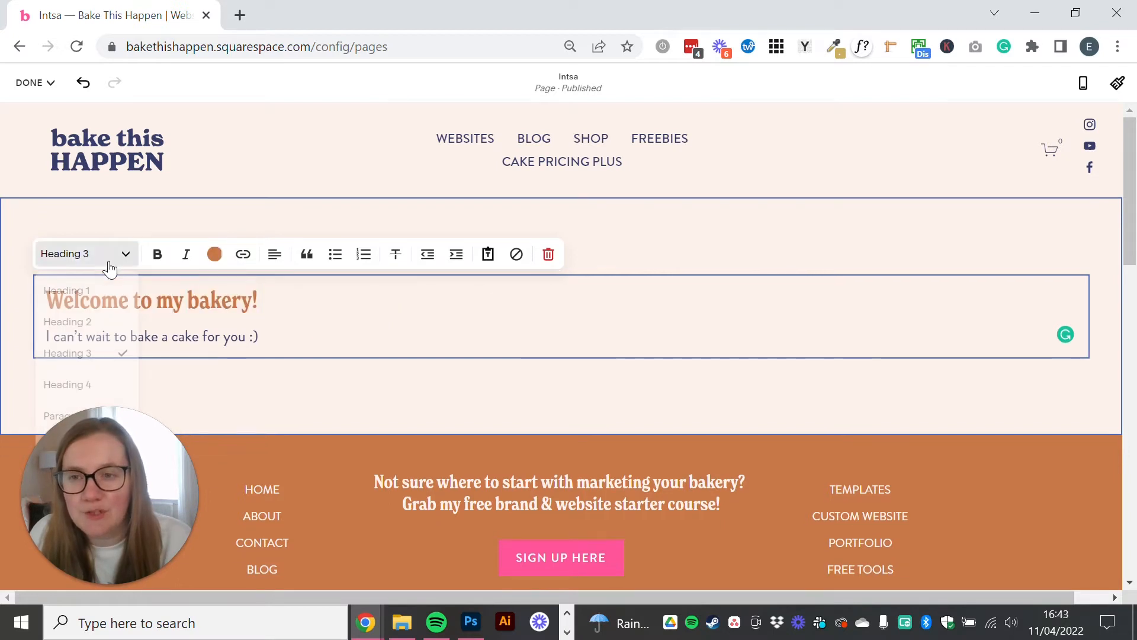
left_click(97, 323)
left_click(259, 341)
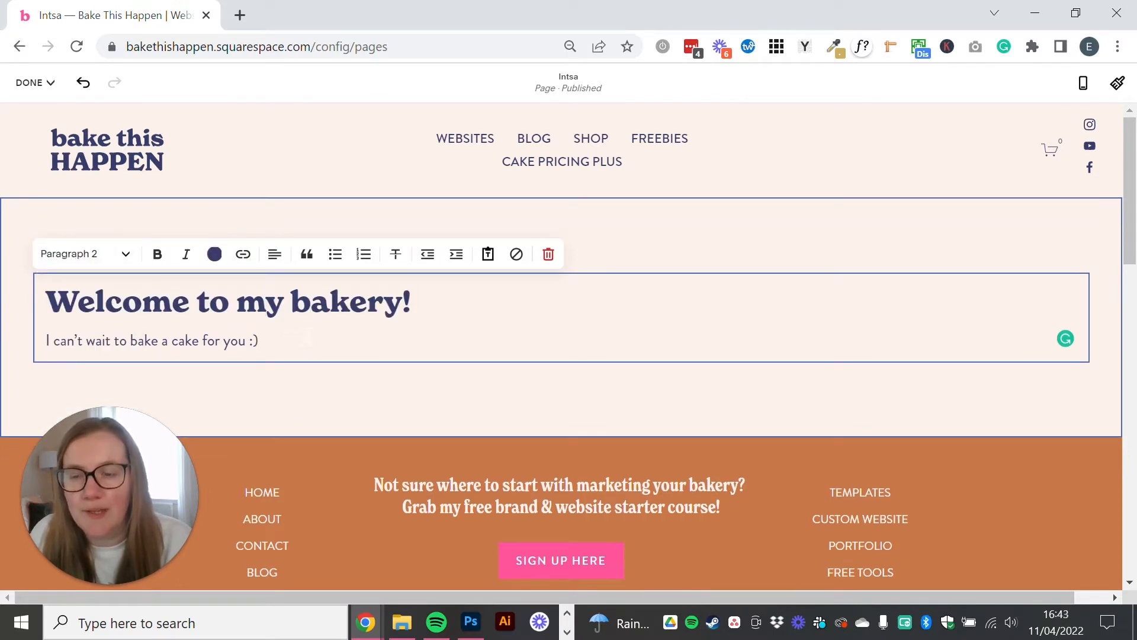
Centre both lines of the welcome text block and check the page in the mobile preview
left_click_drag(260, 341, 47, 296)
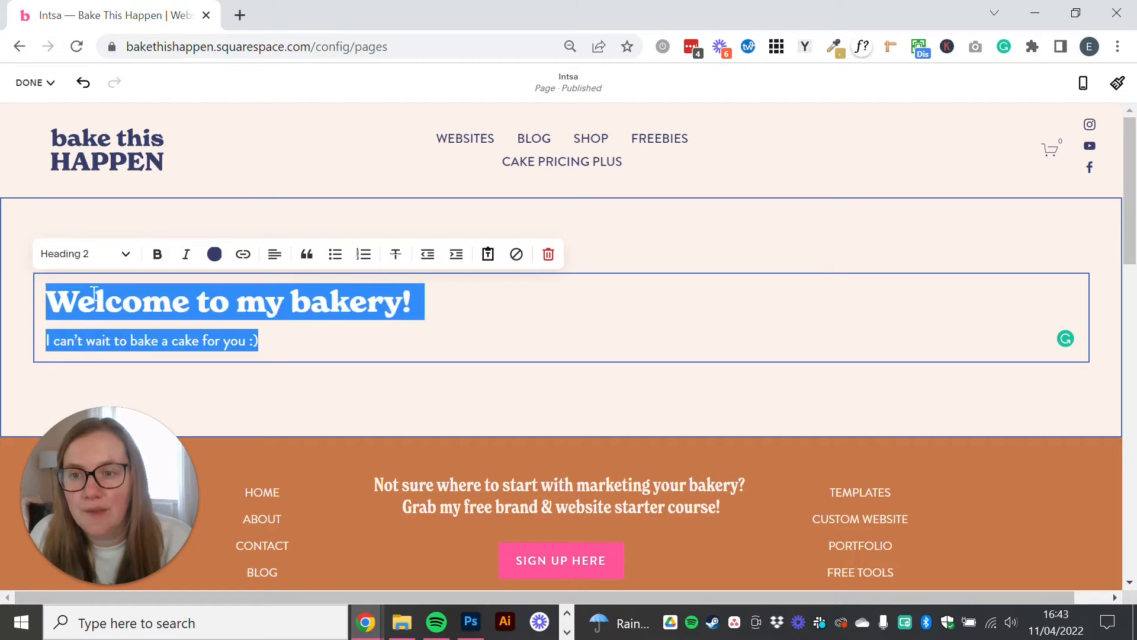
left_click(274, 254)
left_click(272, 291)
left_click(602, 382)
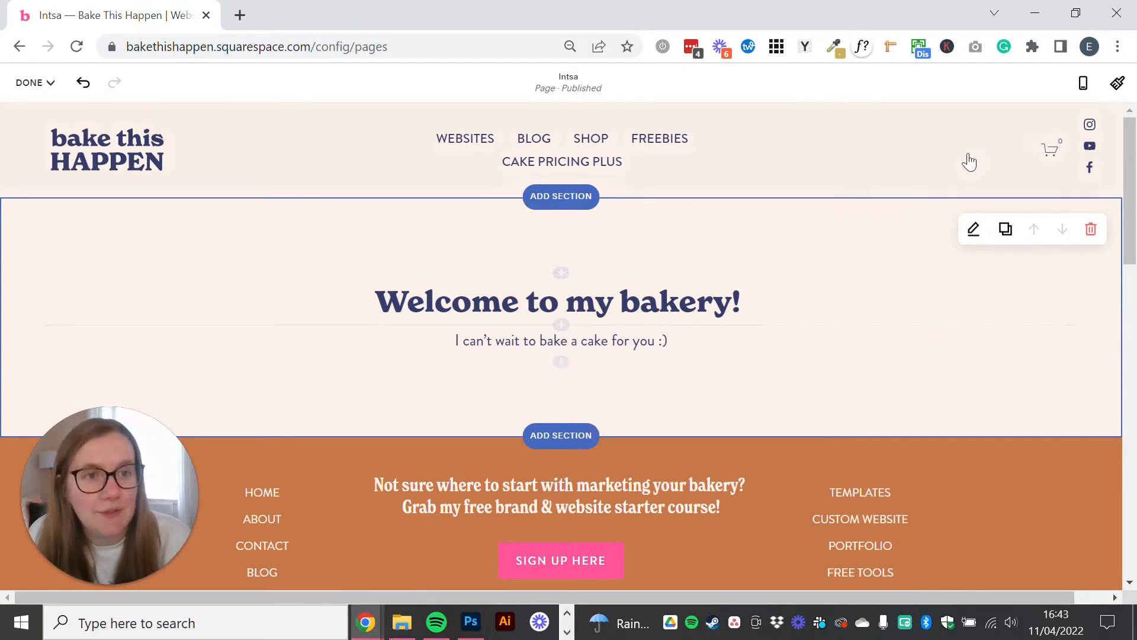
left_click(1086, 85)
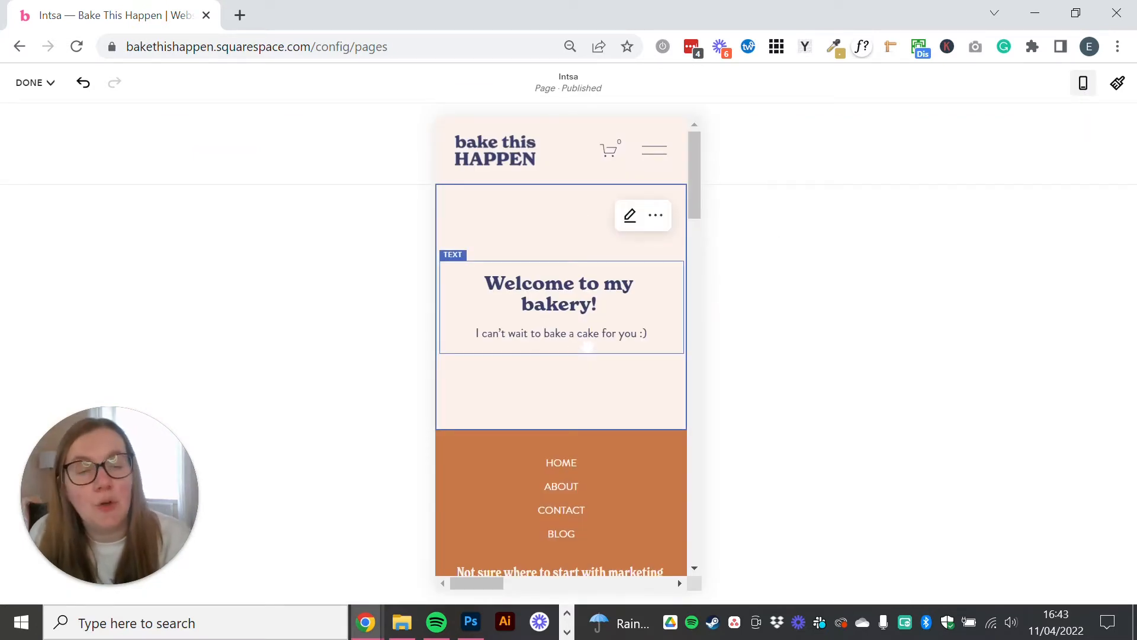
left_click(1088, 85)
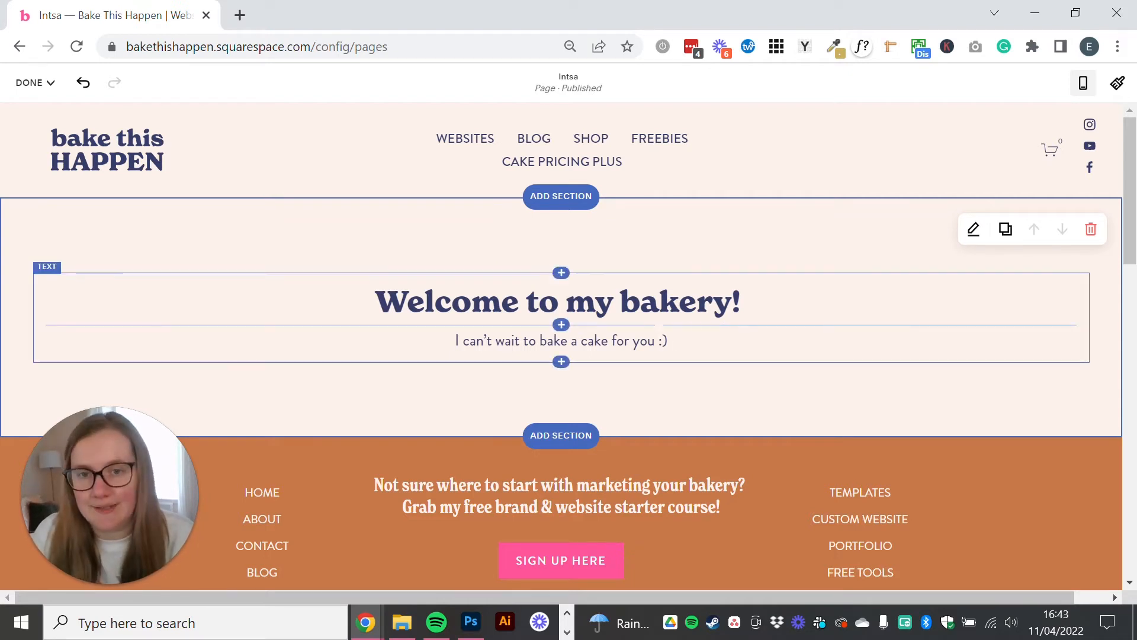
Add a button block directly below the welcome text and set its size to S
left_click(561, 363)
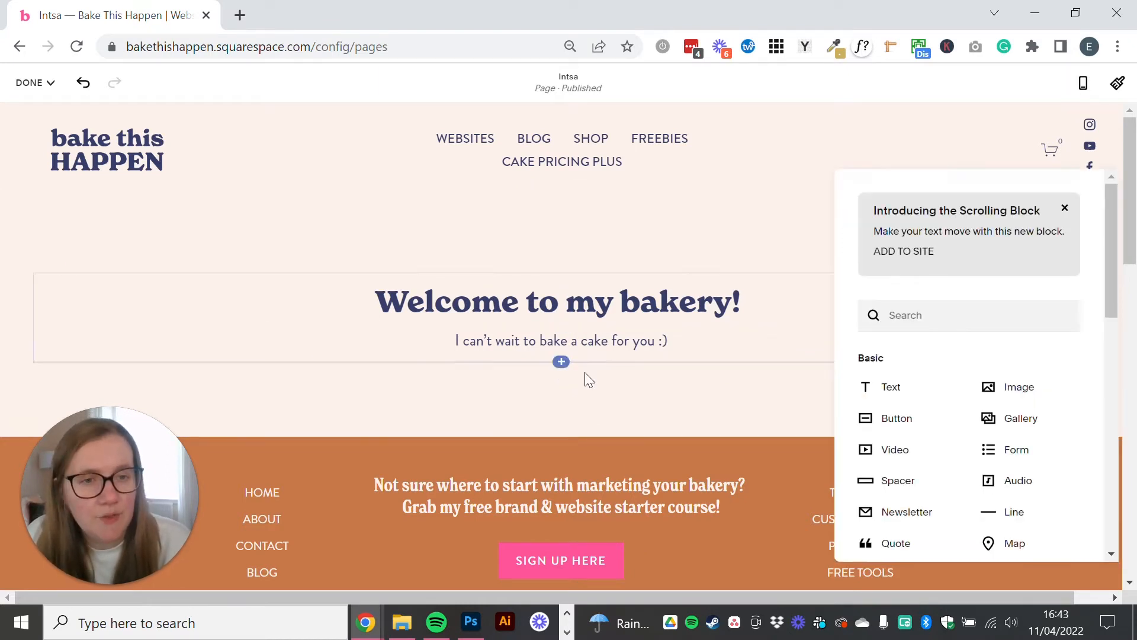
left_click(1064, 207)
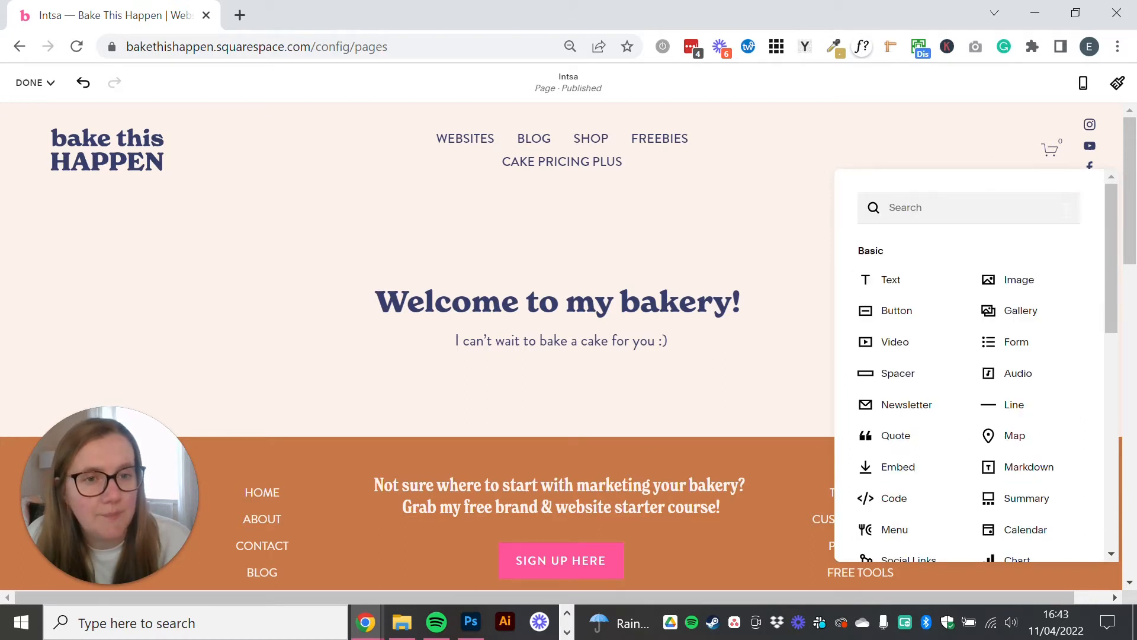
left_click(909, 318)
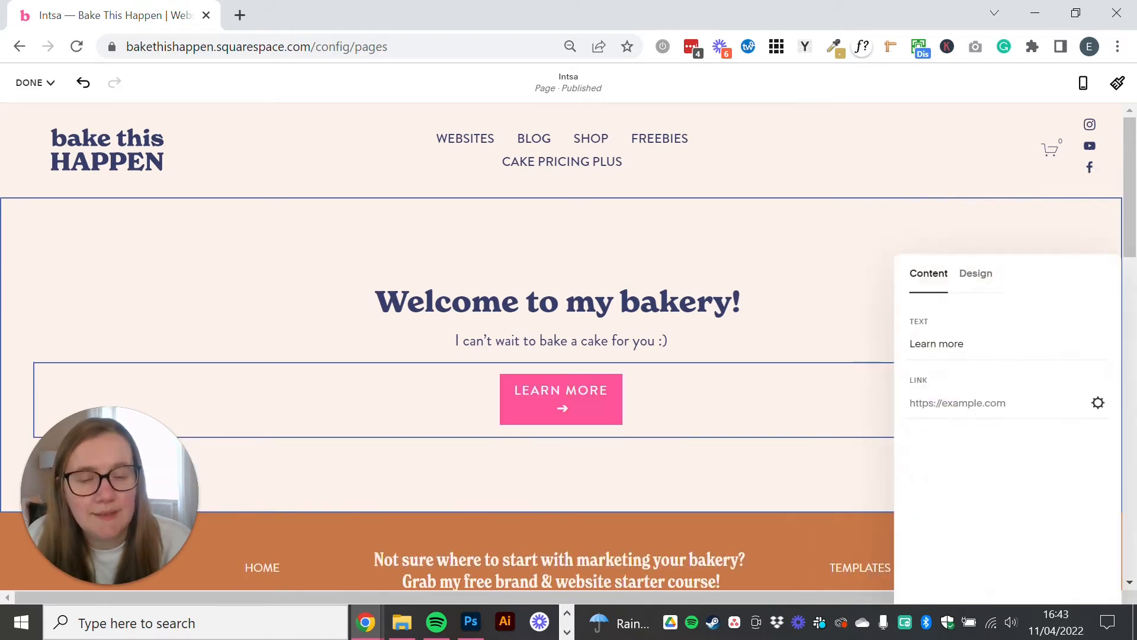
left_click(976, 274)
left_click(941, 349)
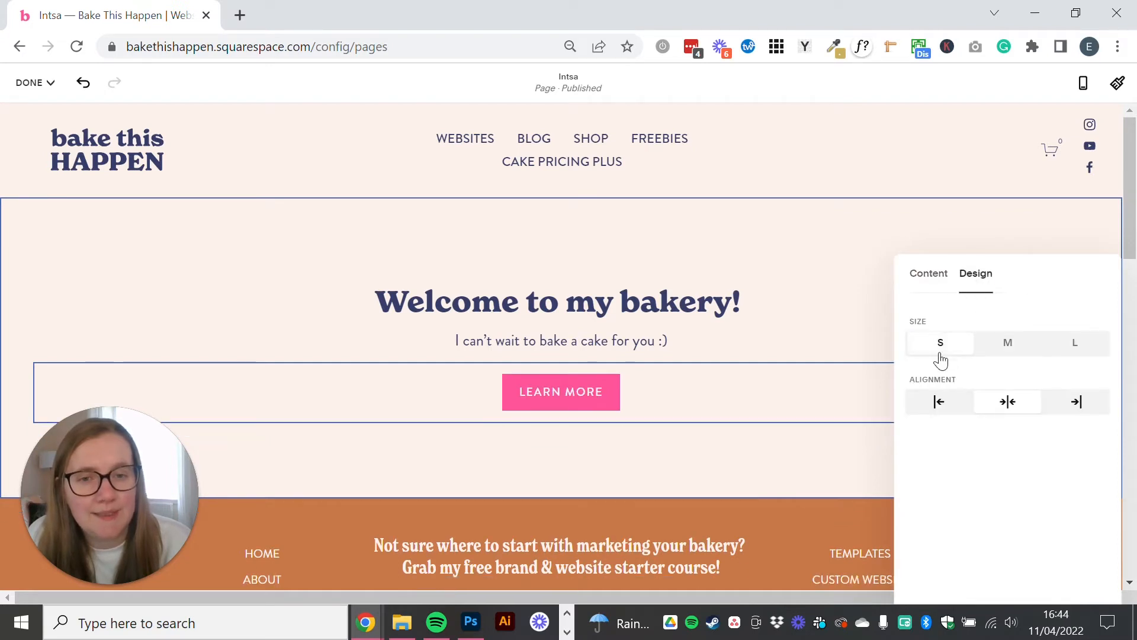
Label the new button "Order here!" and link it to the Contact page (/contact)
left_click(931, 276)
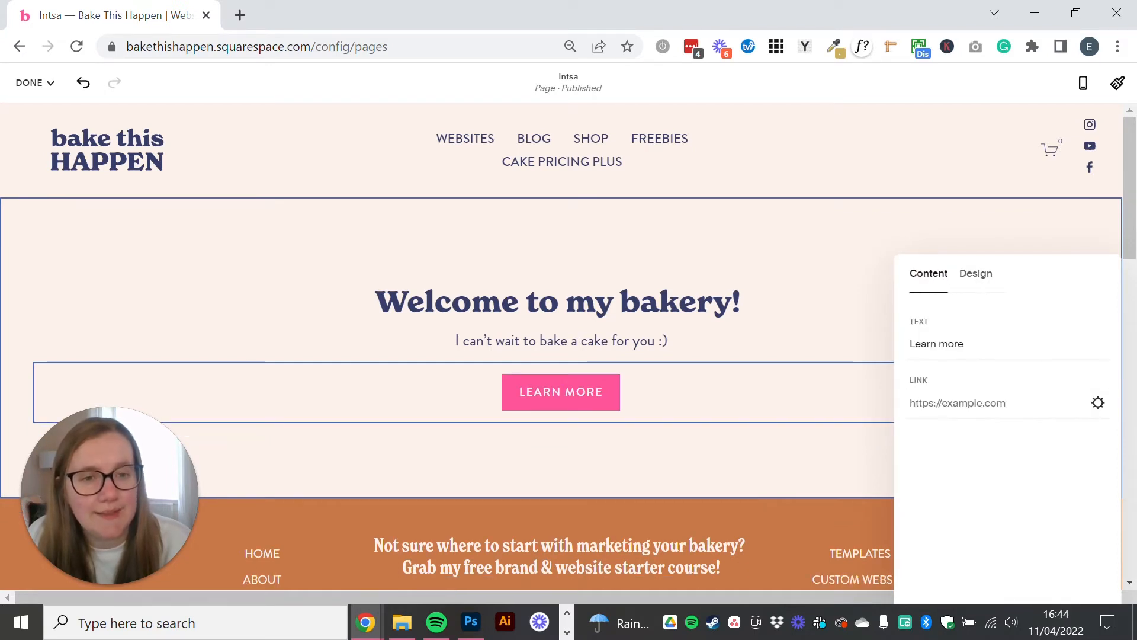
left_click_drag(968, 344, 906, 344)
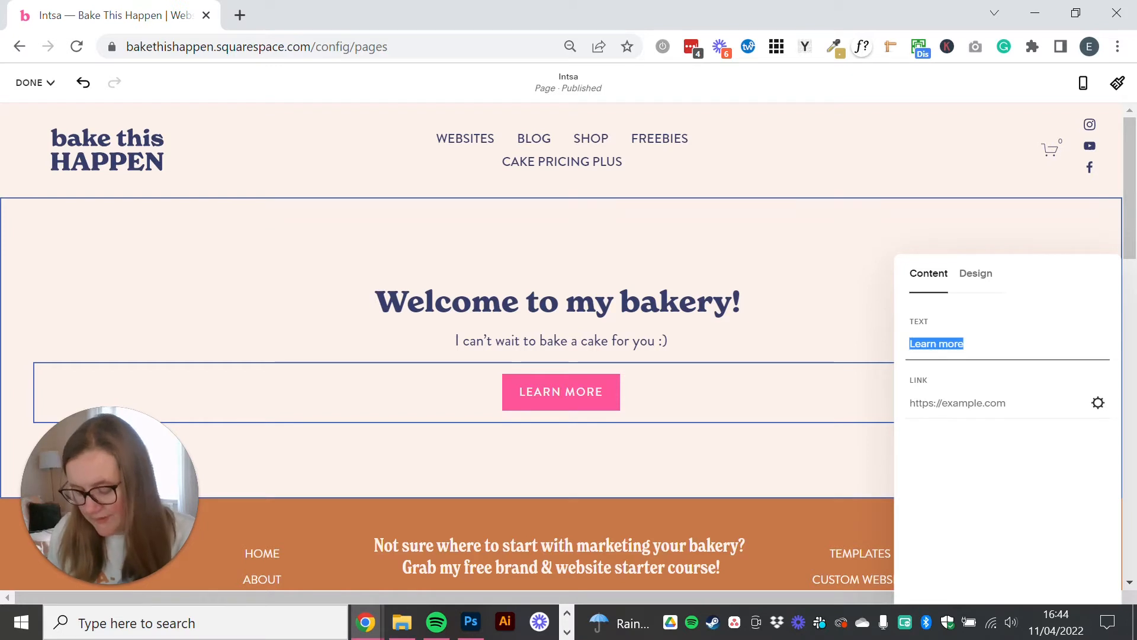
type("Order")
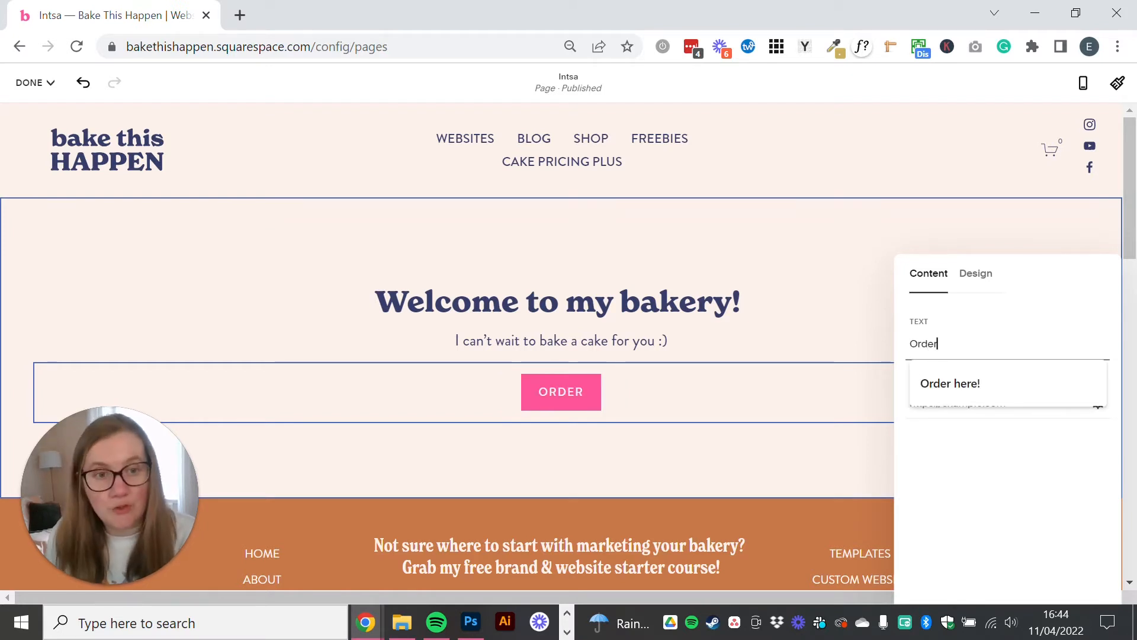
type(" here!")
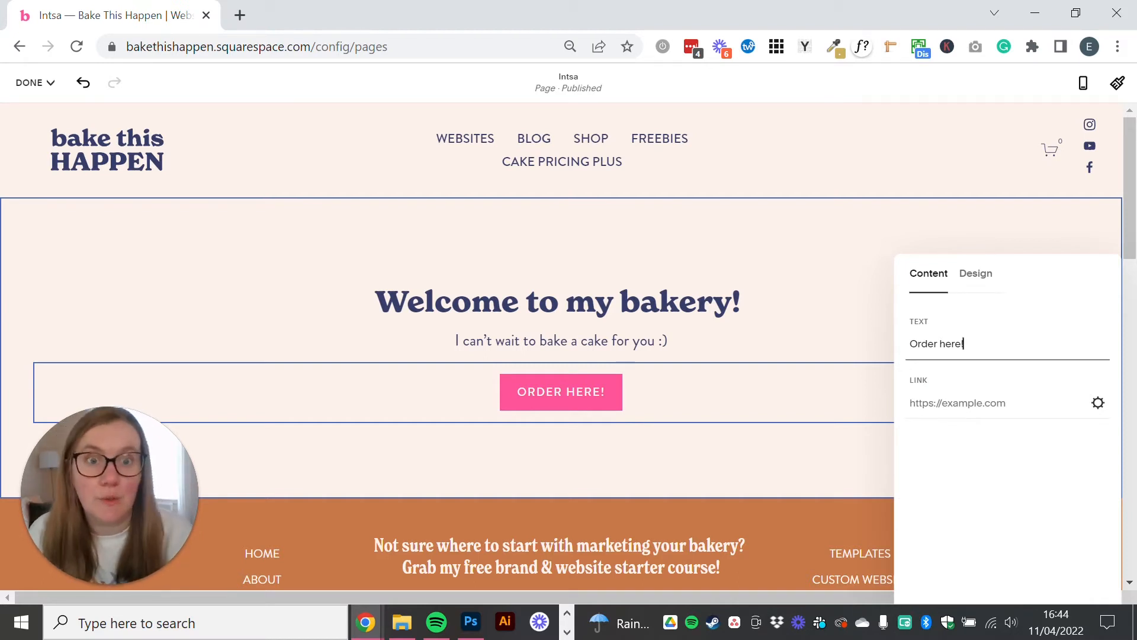
left_click(964, 403)
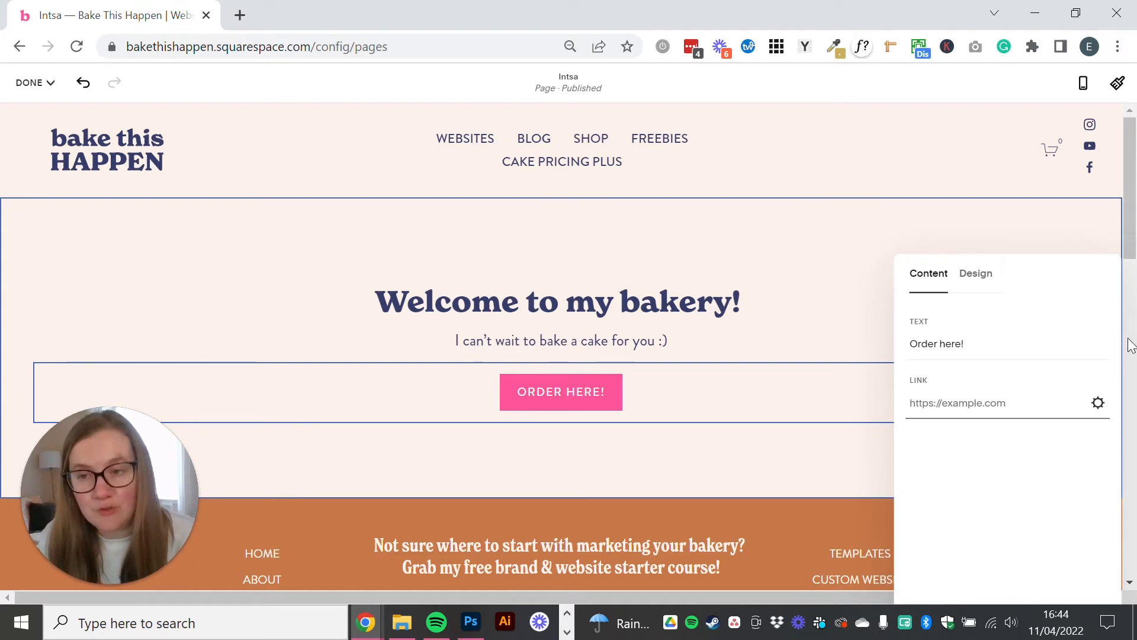
type("/")
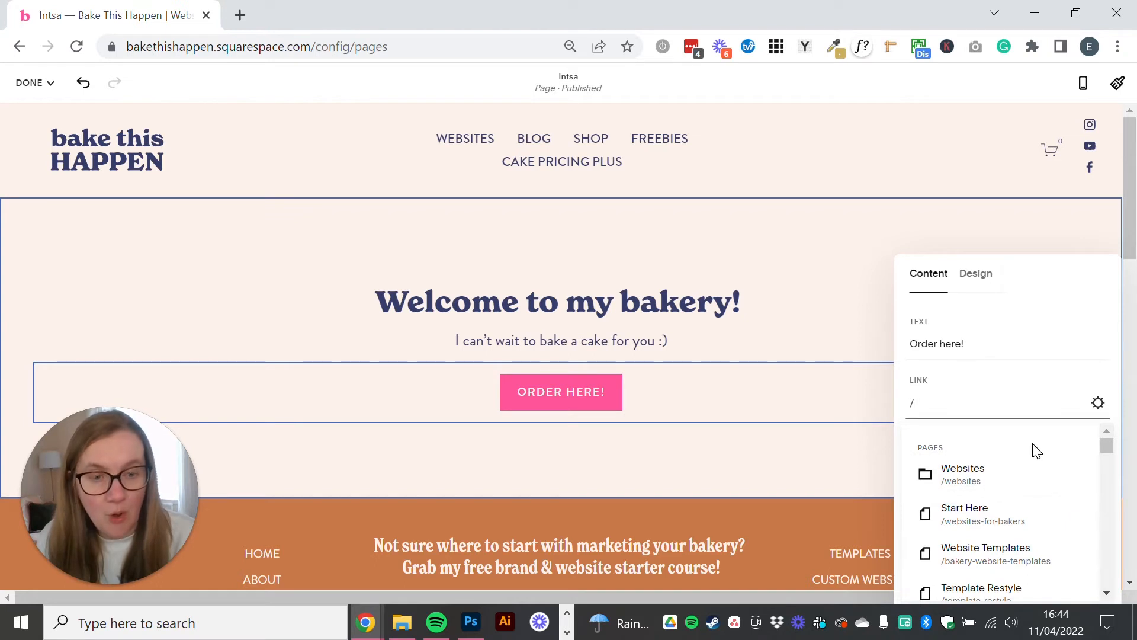
type("con")
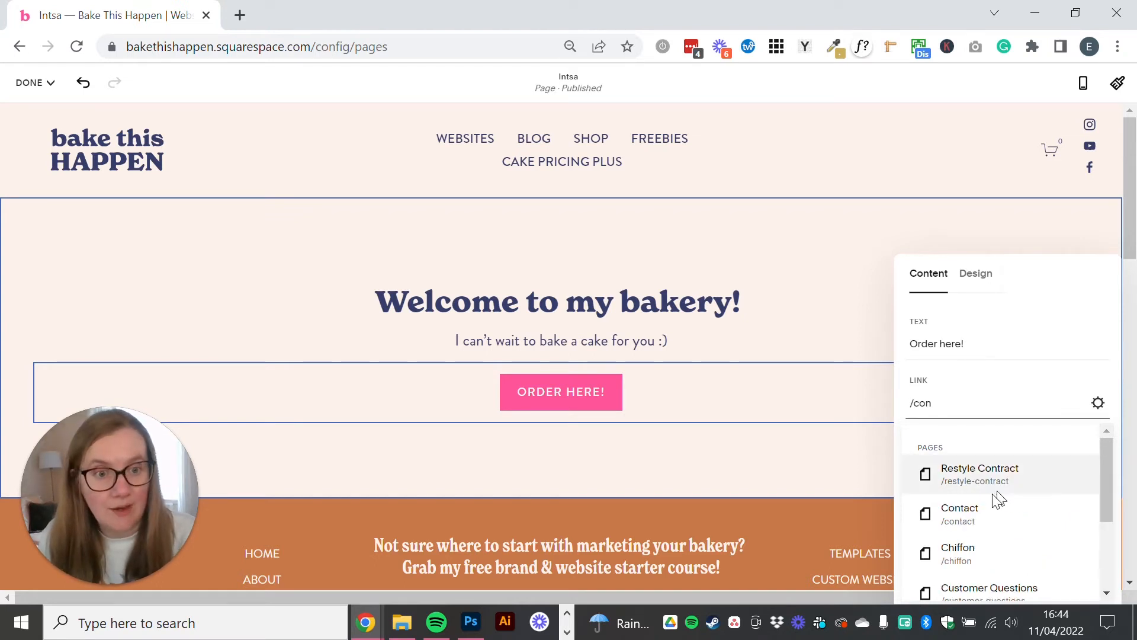
left_click(985, 513)
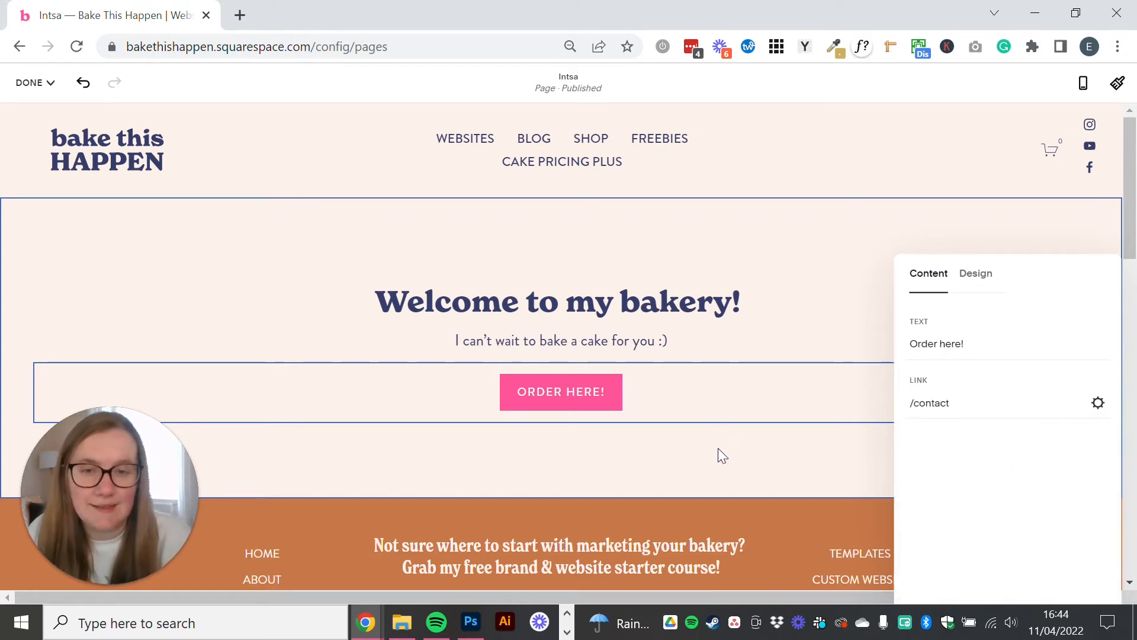
left_click(571, 394)
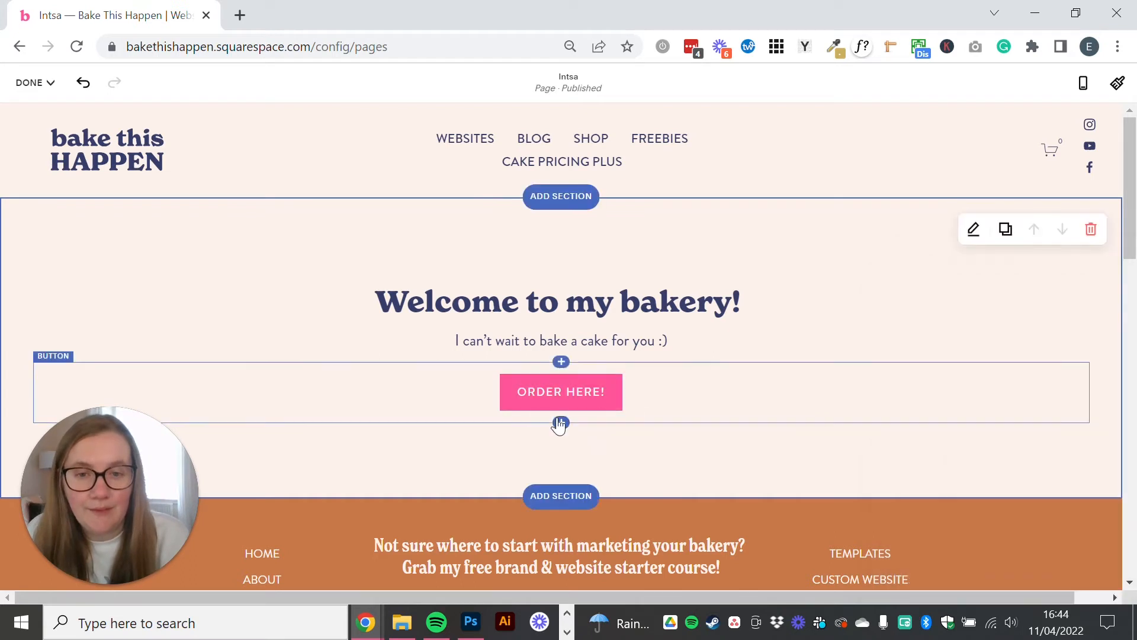
Add a second button below "Order here!" with size S and the label "Menu"
left_click(558, 425)
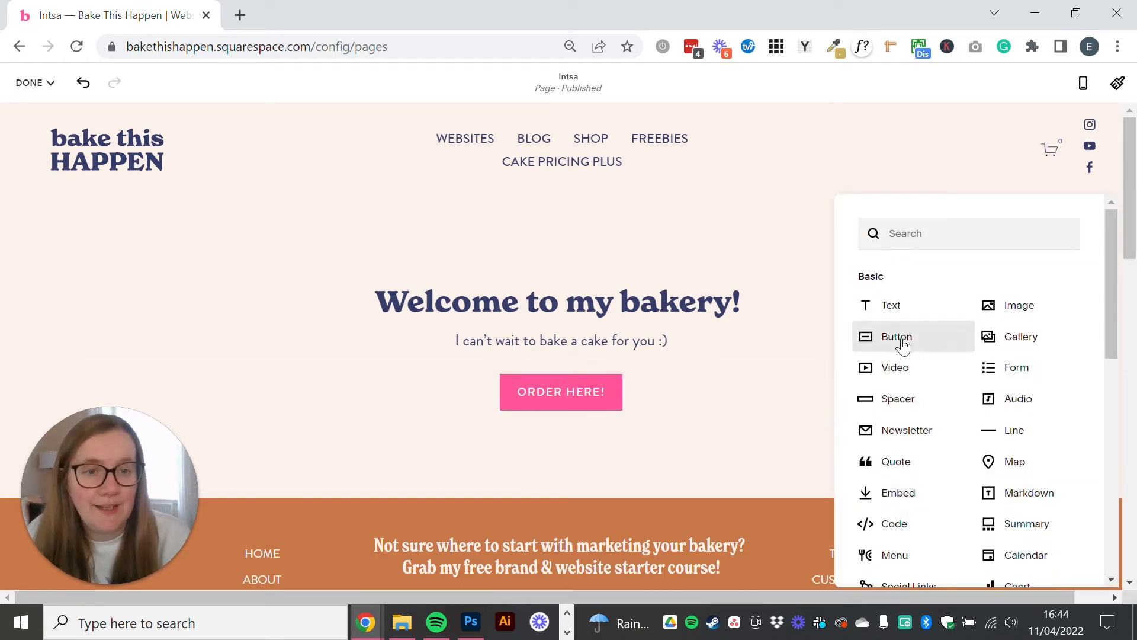
left_click(901, 335)
left_click(977, 267)
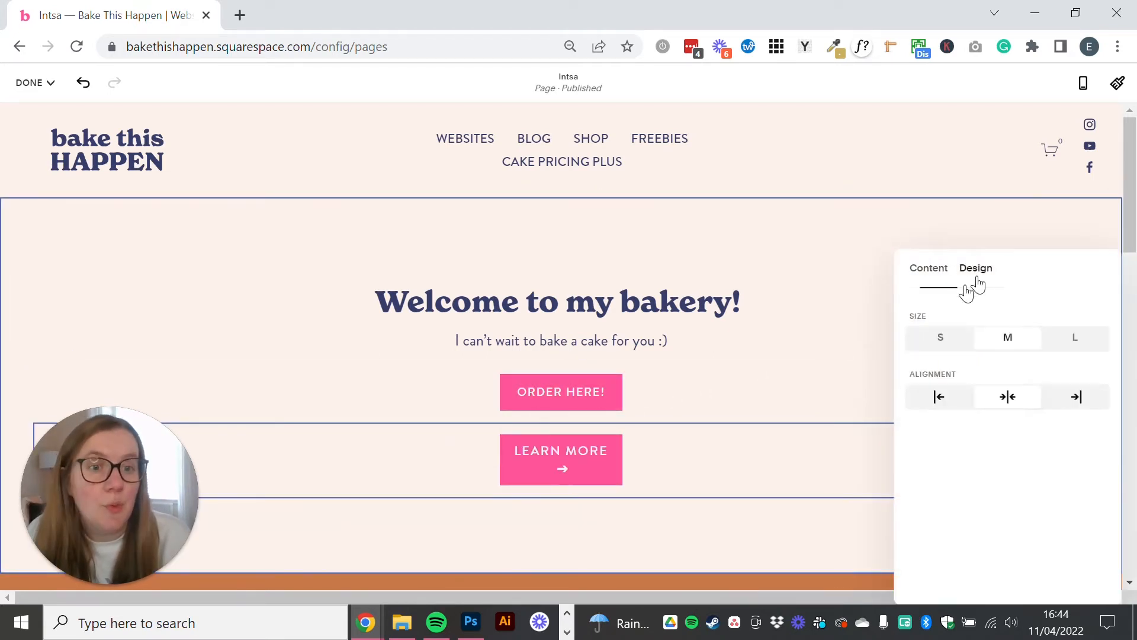
left_click(940, 337)
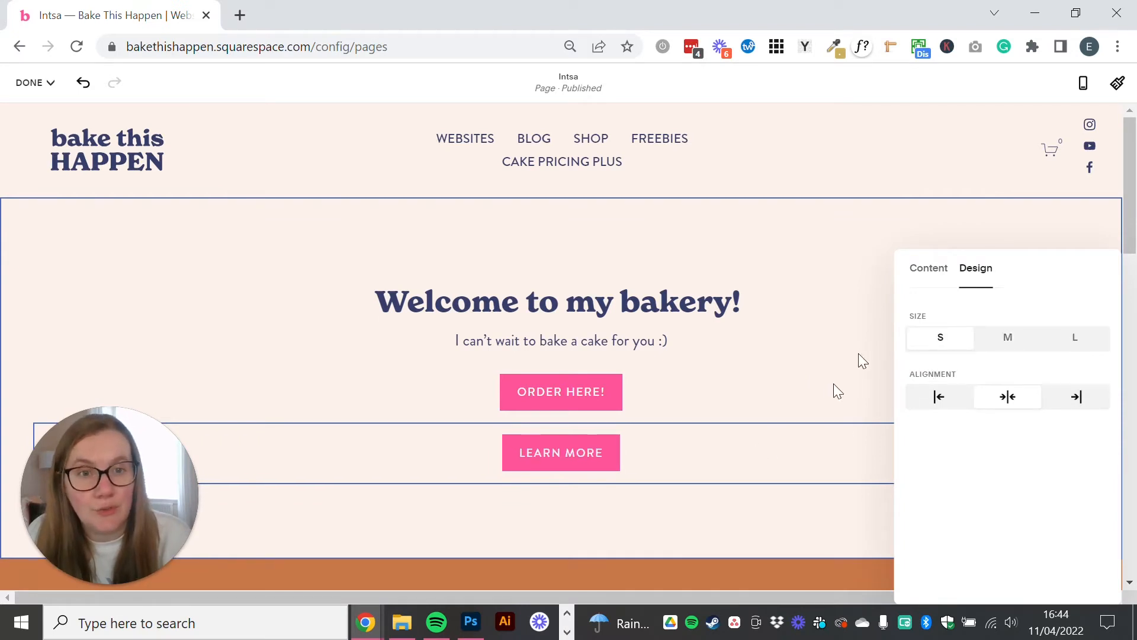
left_click(929, 267)
triple_click(951, 339)
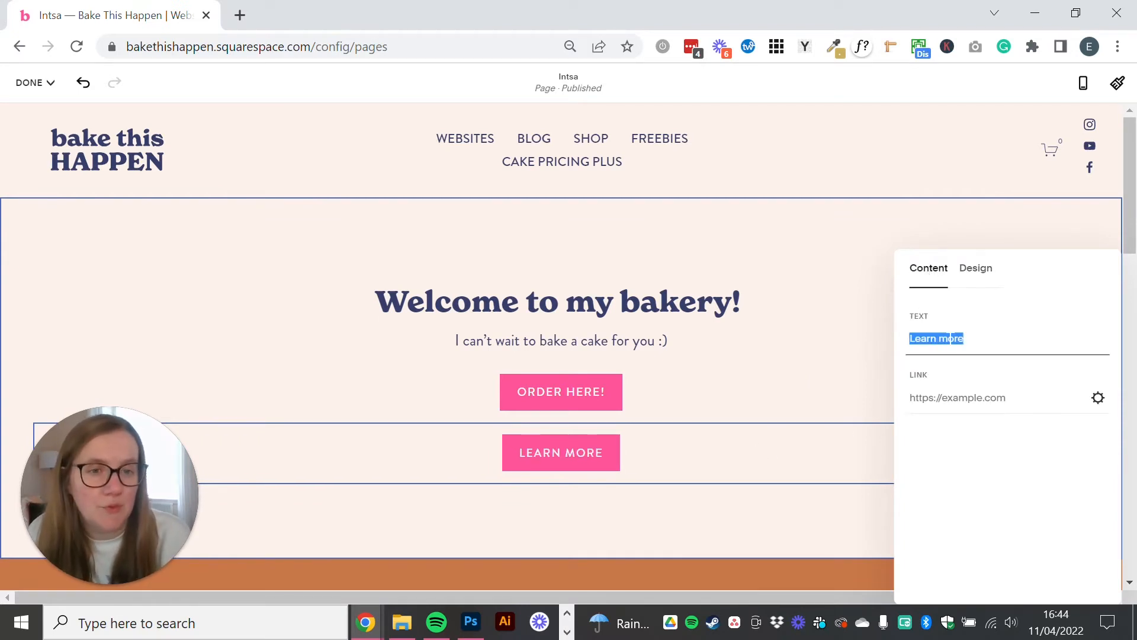
type("Menu")
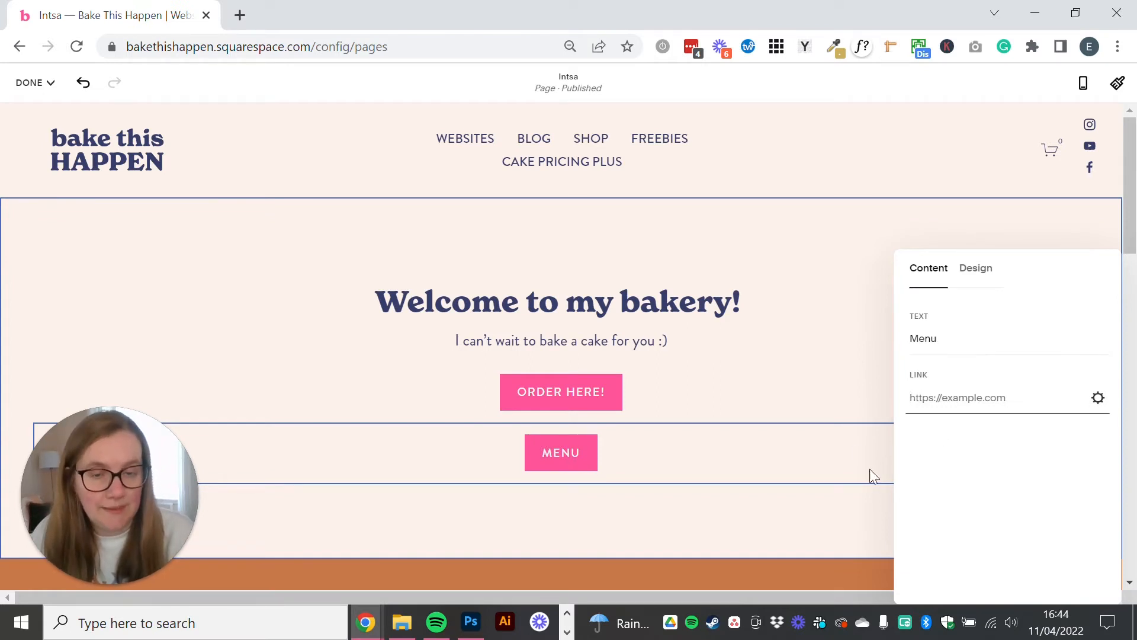
left_click(575, 481)
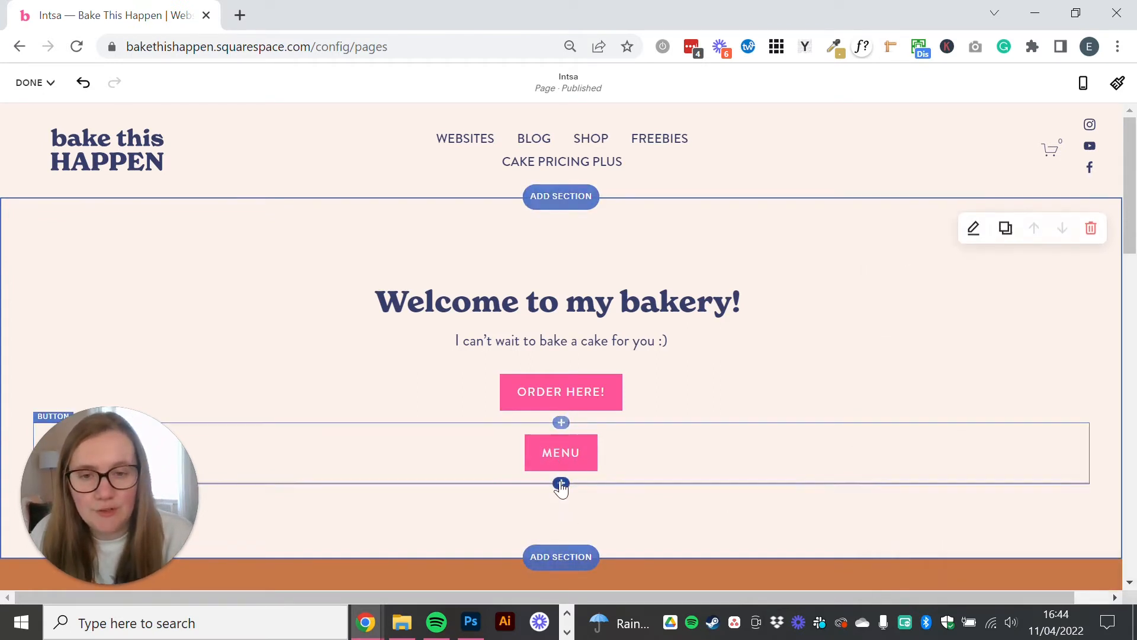
Add a third button block below the "Menu" button and set its size to S
left_click(835, 483)
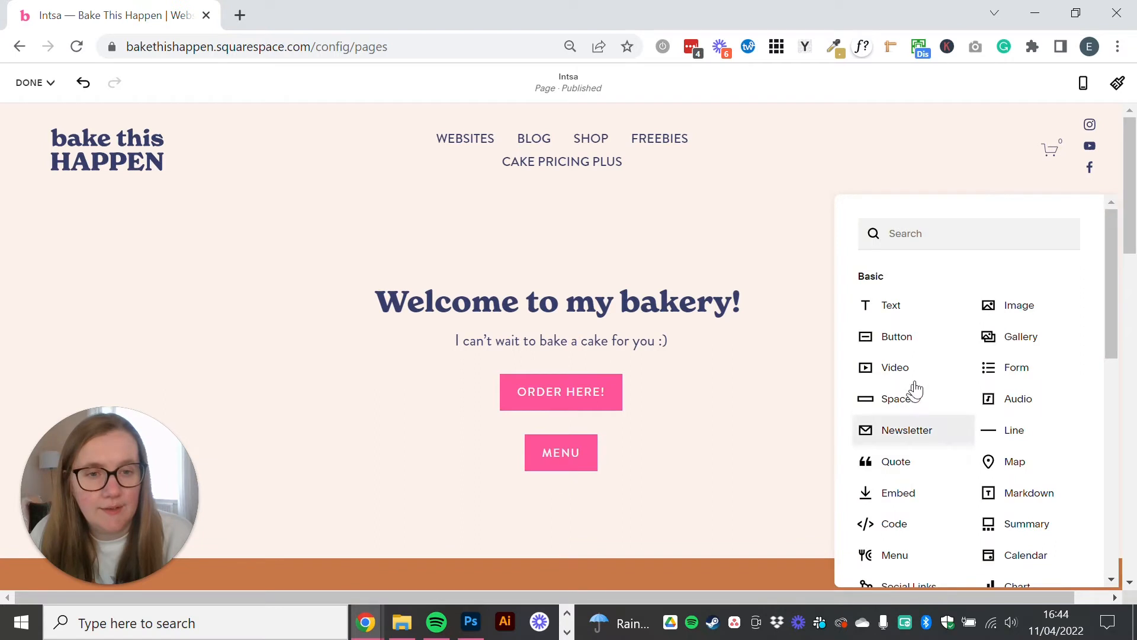
left_click(899, 342)
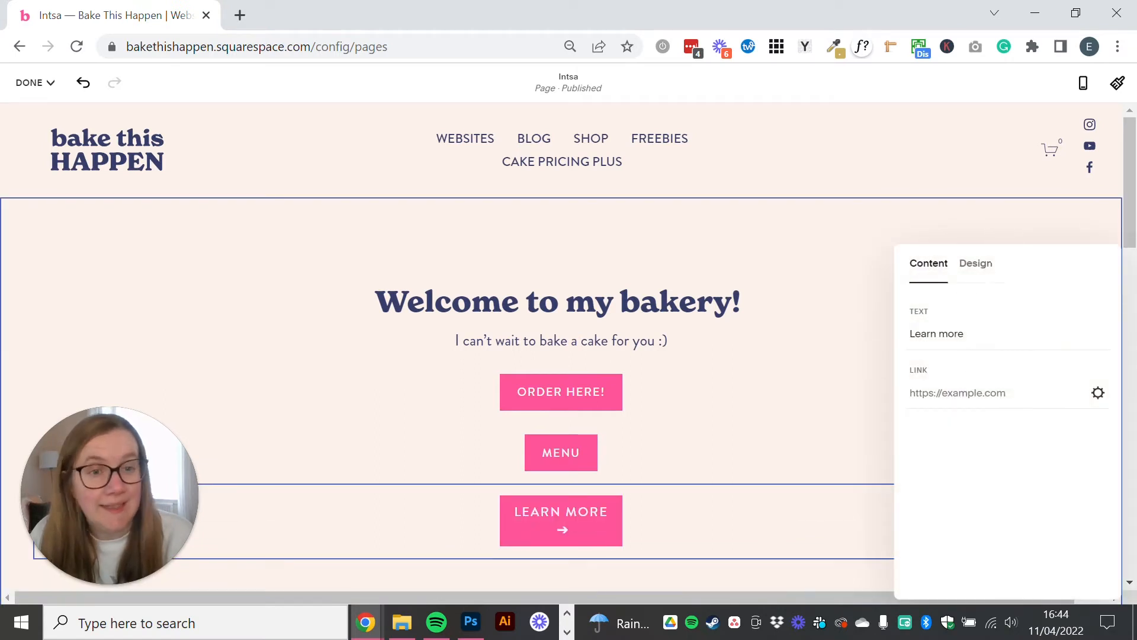
left_click(981, 267)
left_click(928, 342)
Label the third button "See our cake gallery"
left_click(929, 263)
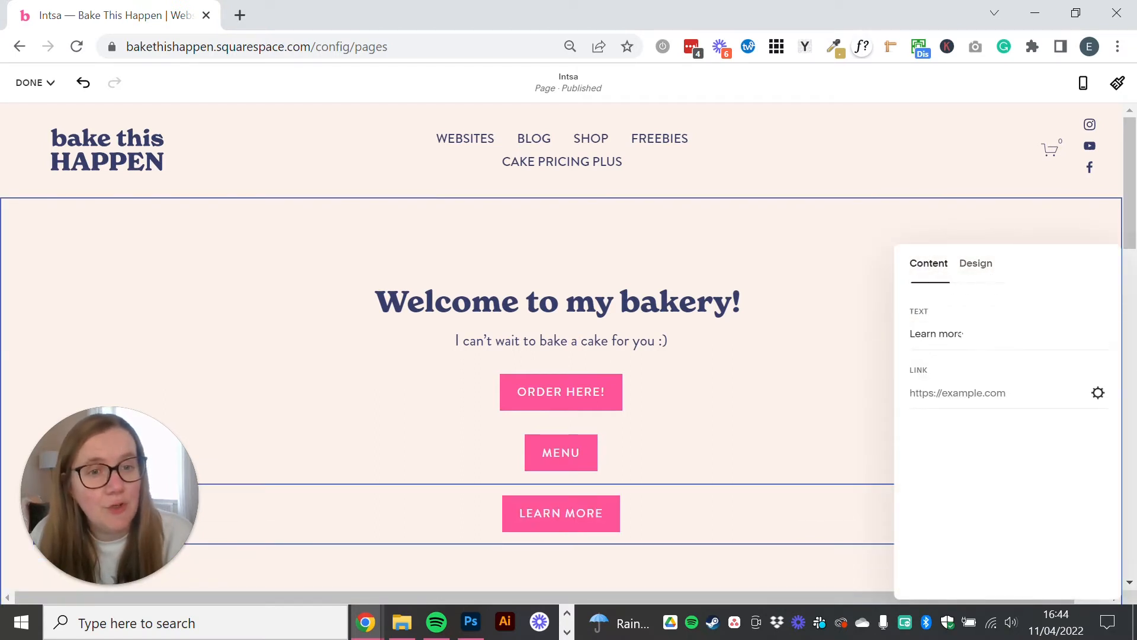
triple_click(958, 334)
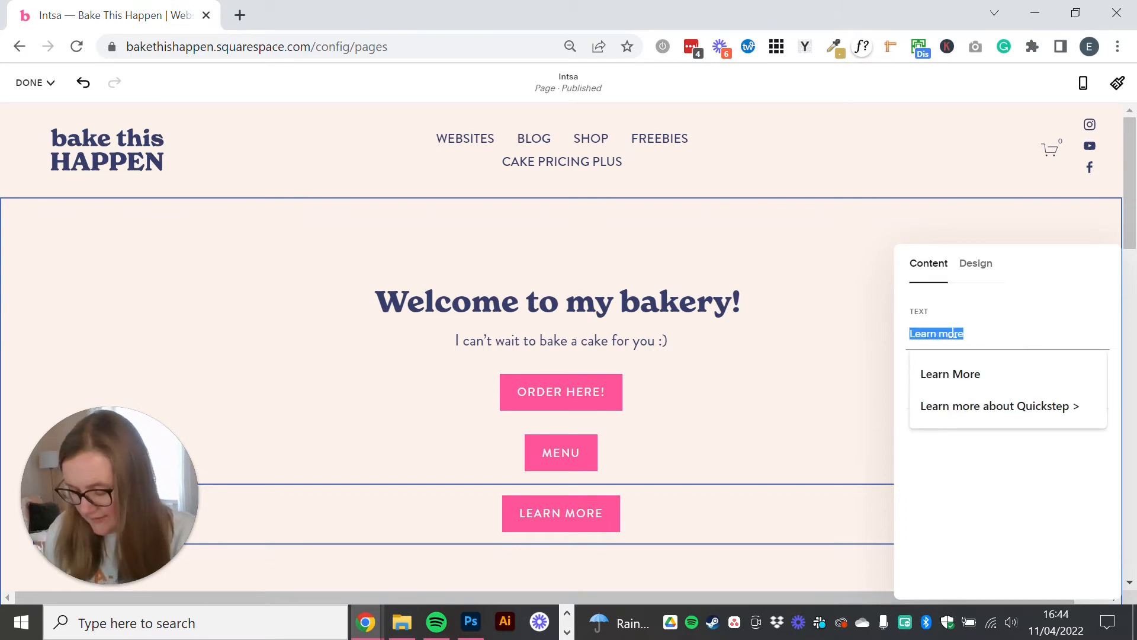
type("See out")
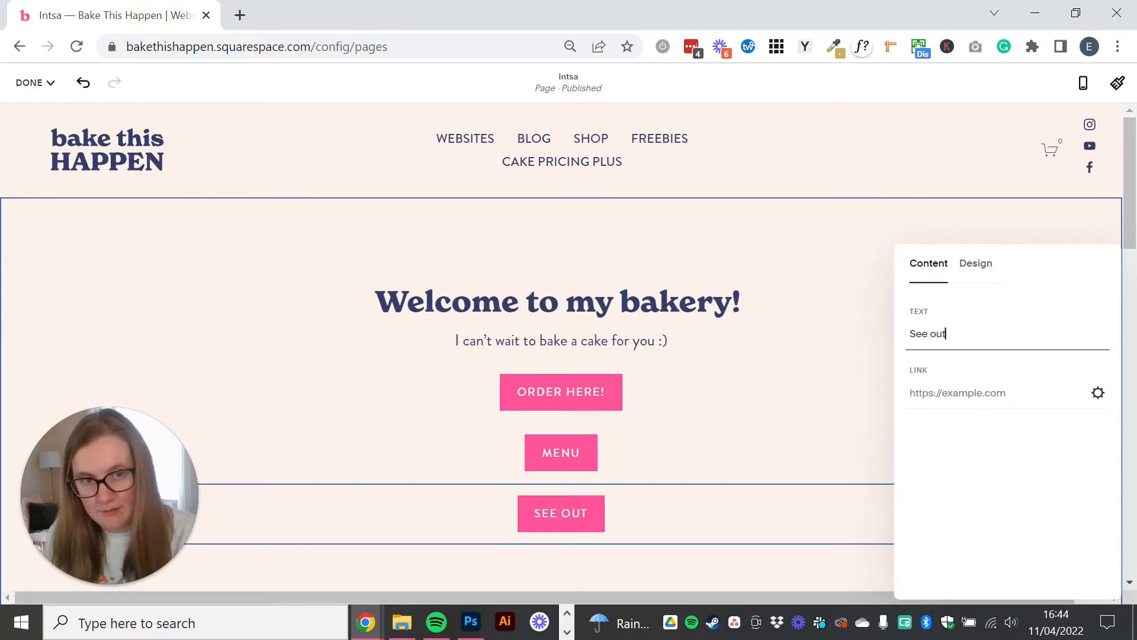
key("BackSpace")
type("r ca")
type("k")
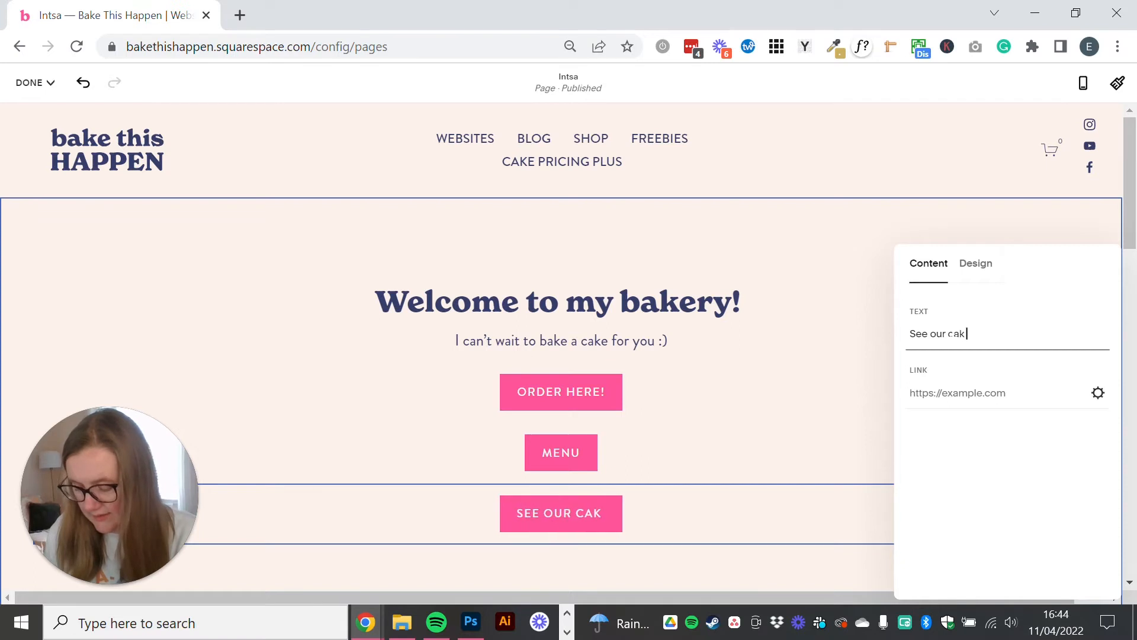
type("e cgallery")
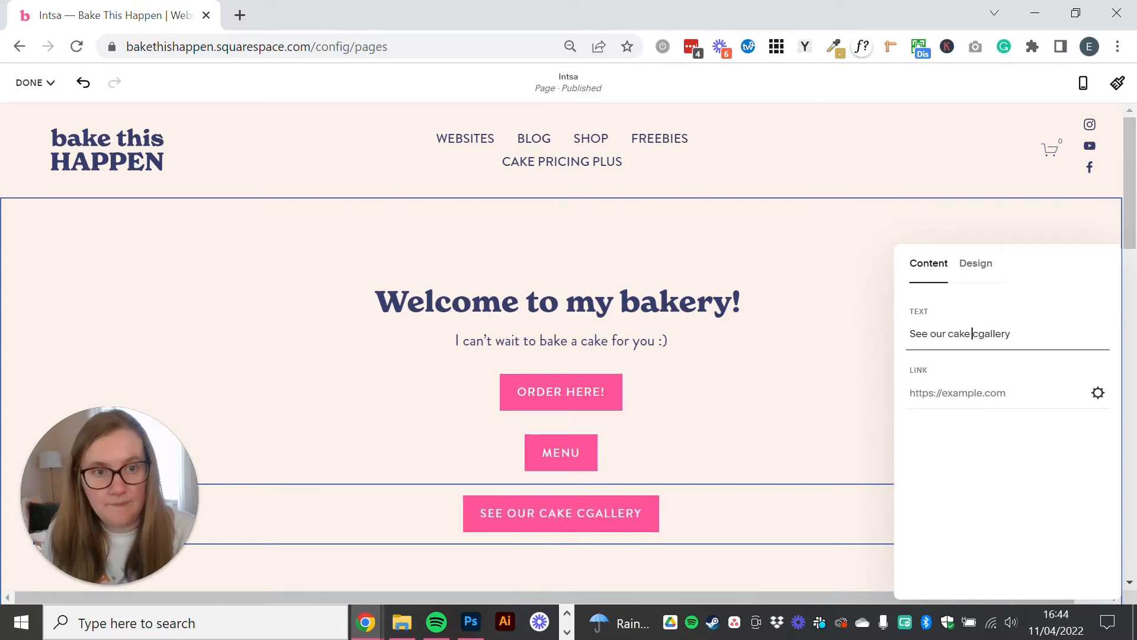
key("Delete")
double_click(922, 333)
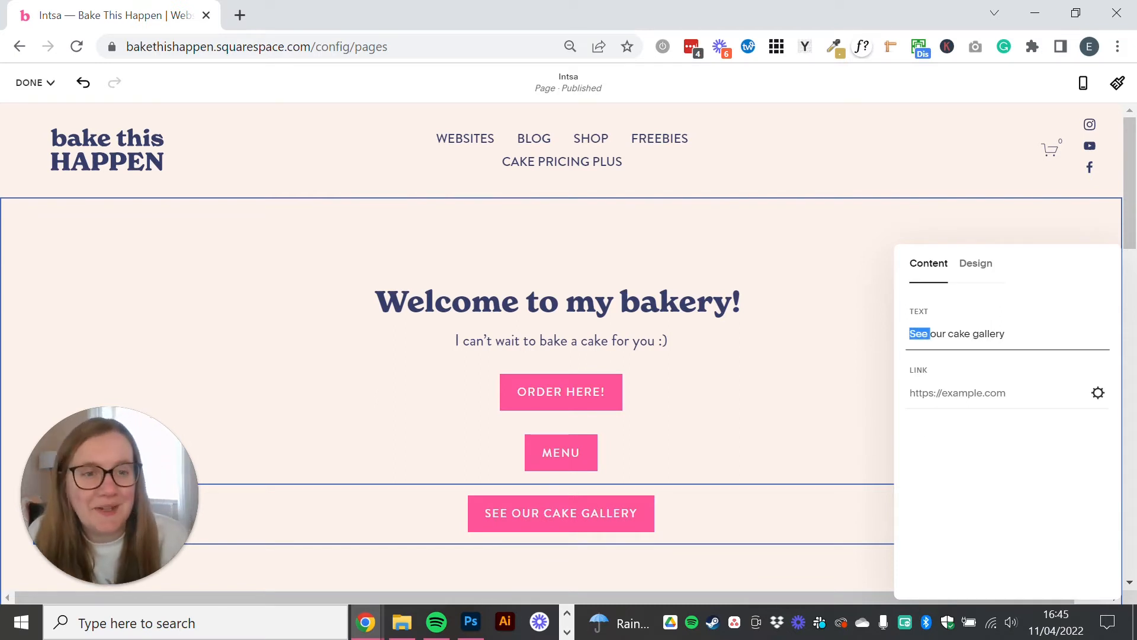
left_click(781, 454)
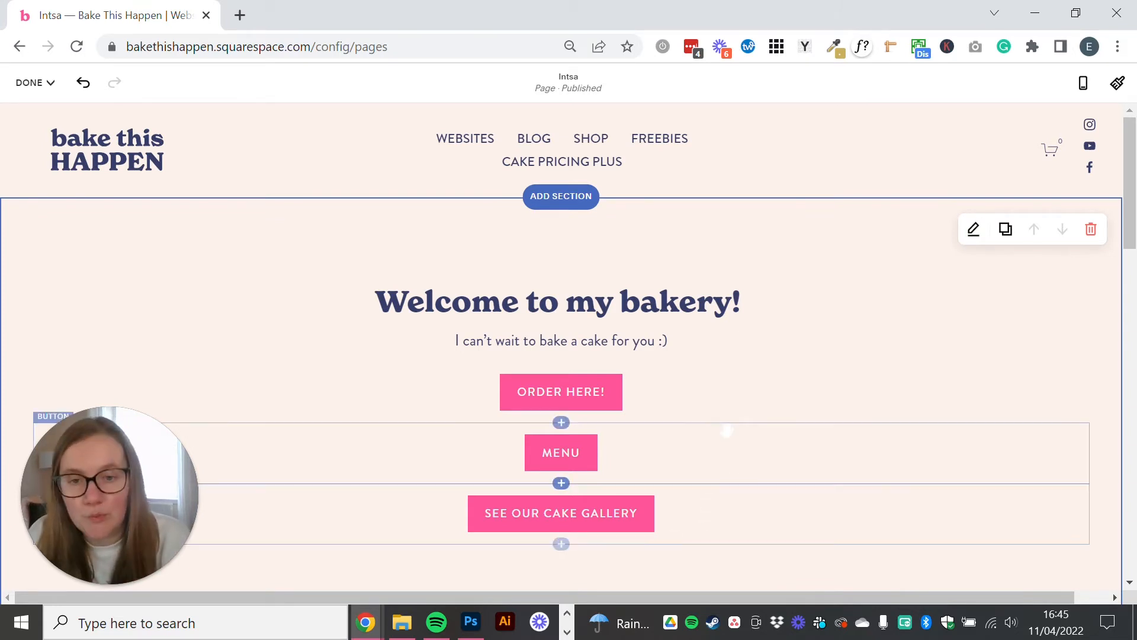
Insert a Summary block below the "See our cake gallery" button
scroll(640, 426, "down", 2)
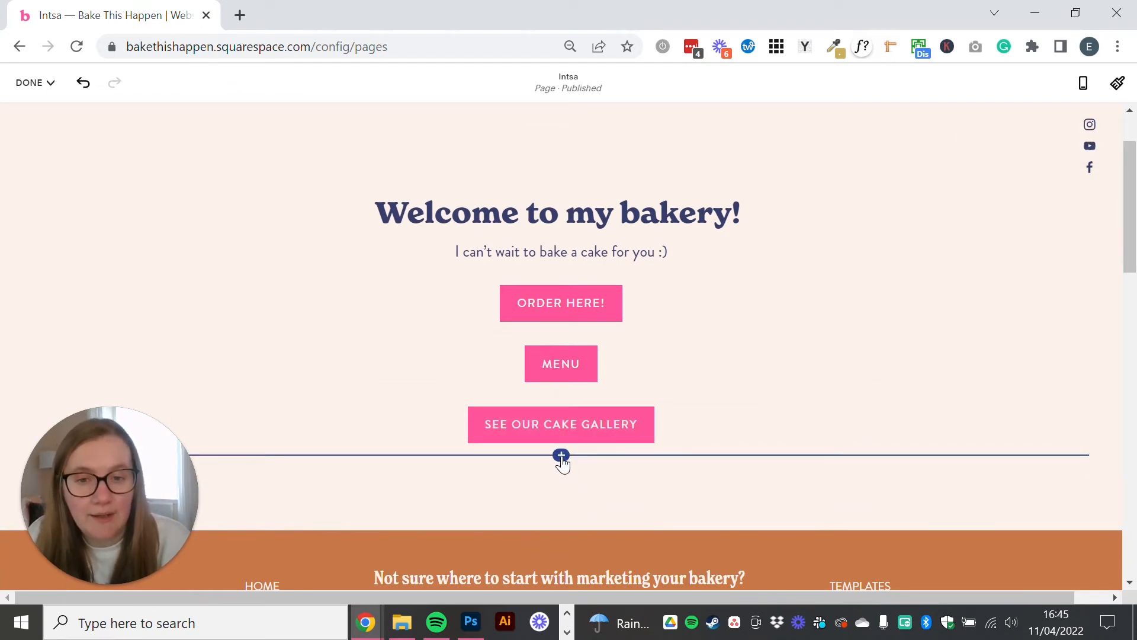
left_click(561, 456)
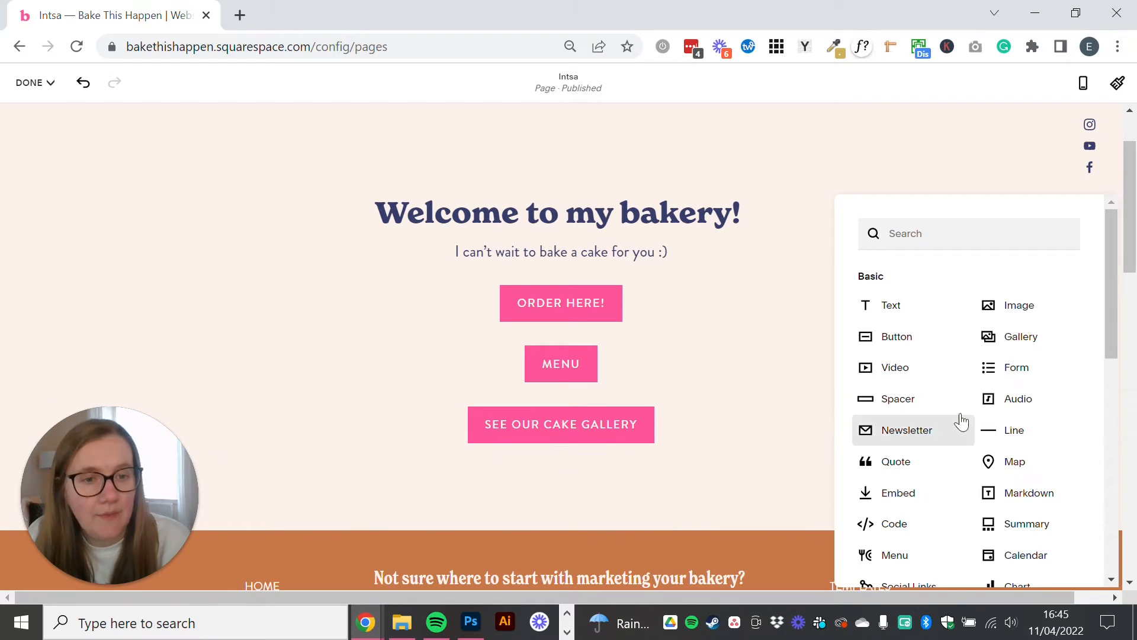
left_click(1019, 527)
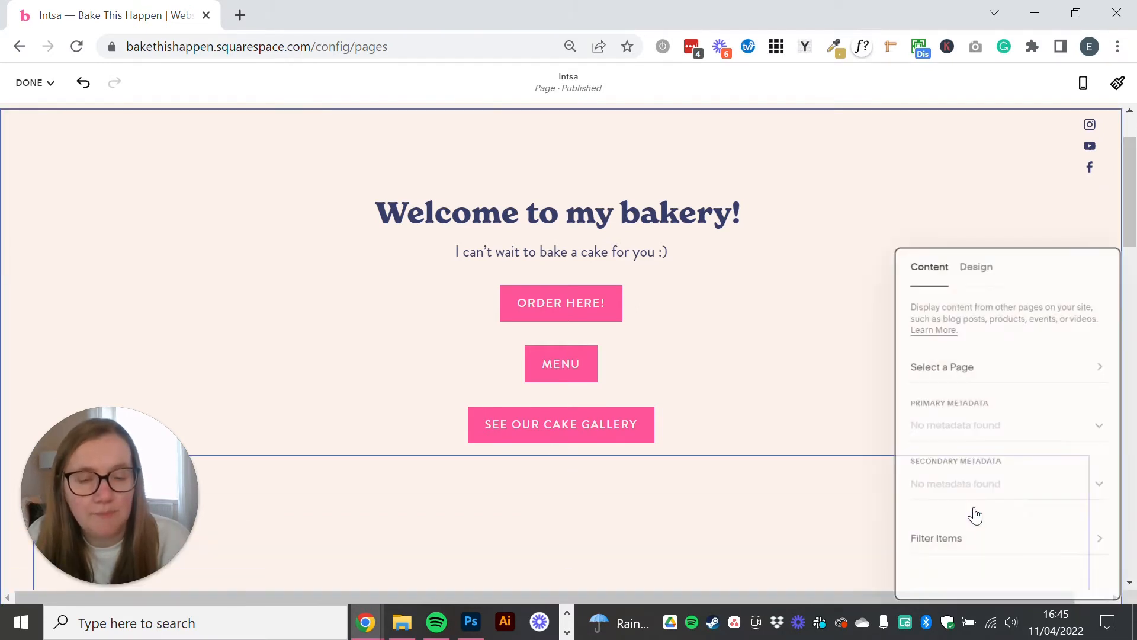
Select the Shop page as the content source of the new summary block
left_click(983, 375)
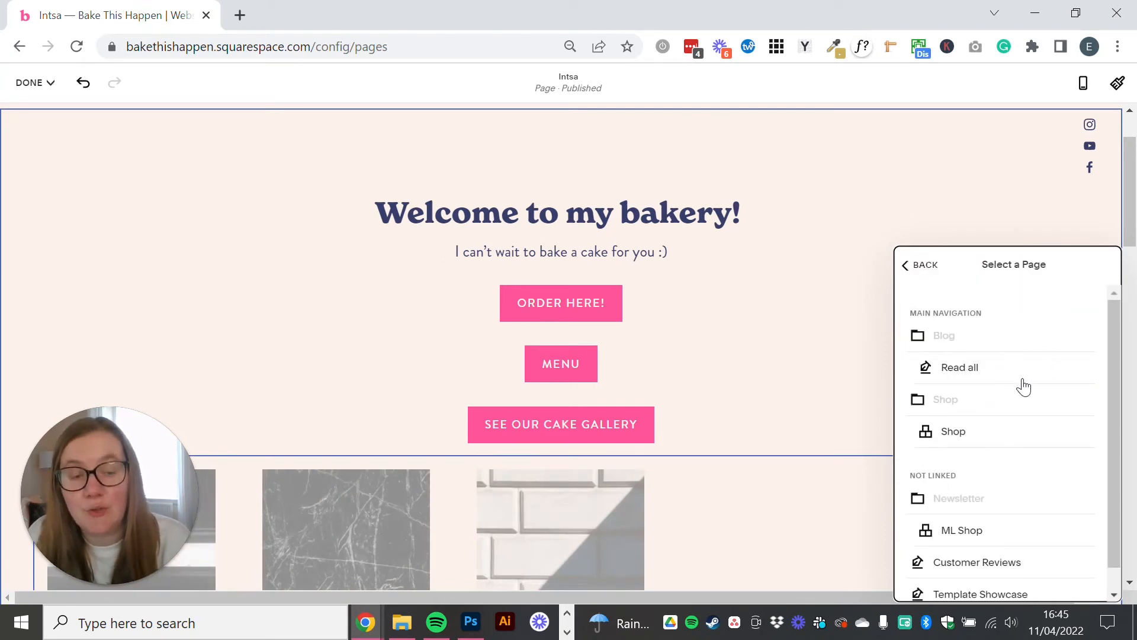
left_click(959, 432)
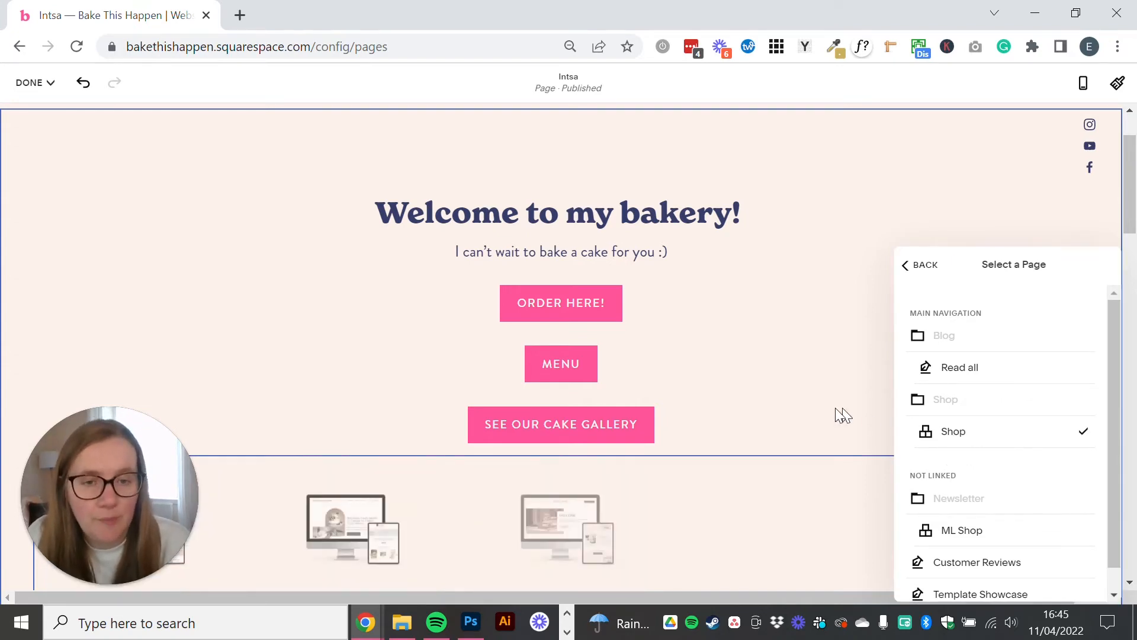
scroll(757, 417, "down", 8)
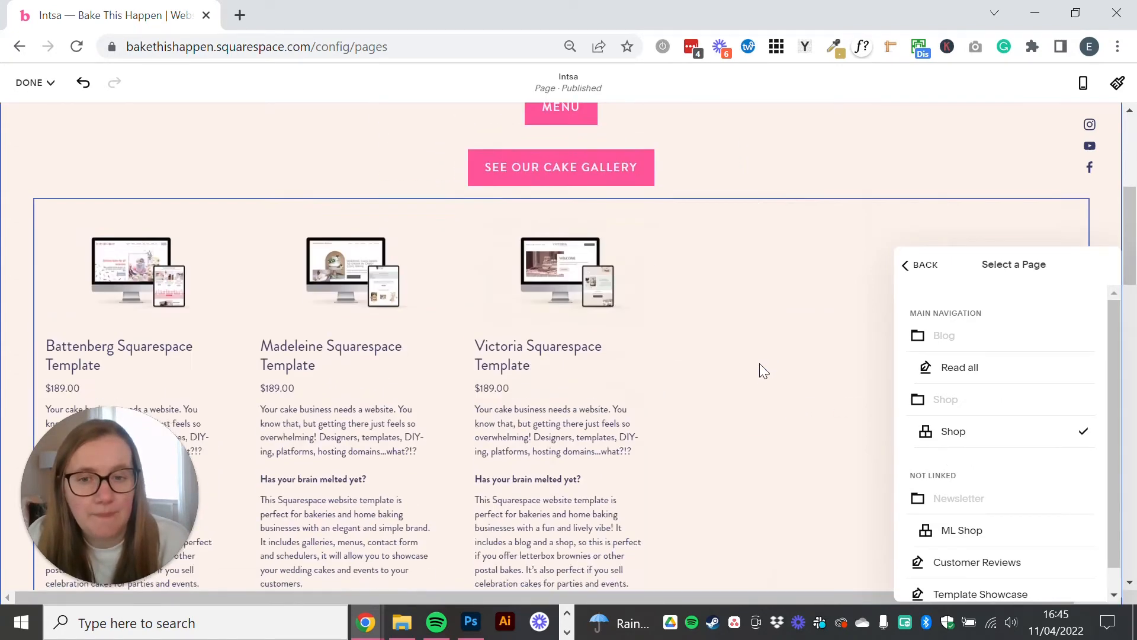
scroll(682, 447, "up", 5)
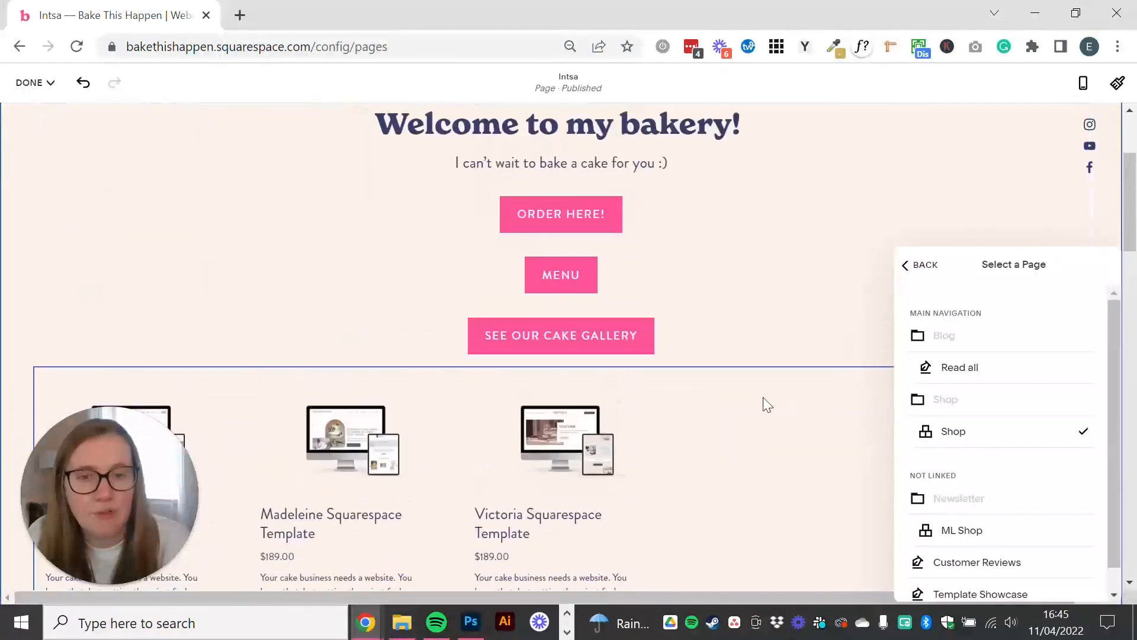
left_click(751, 423)
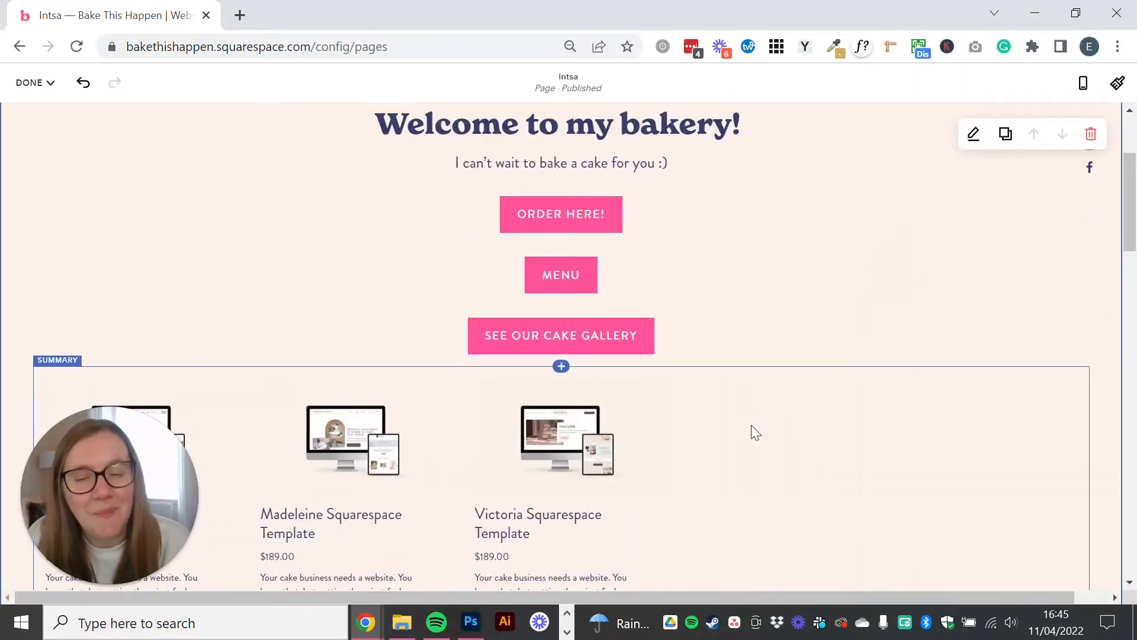
Change the summary block's design layout to Grid
left_click(752, 424)
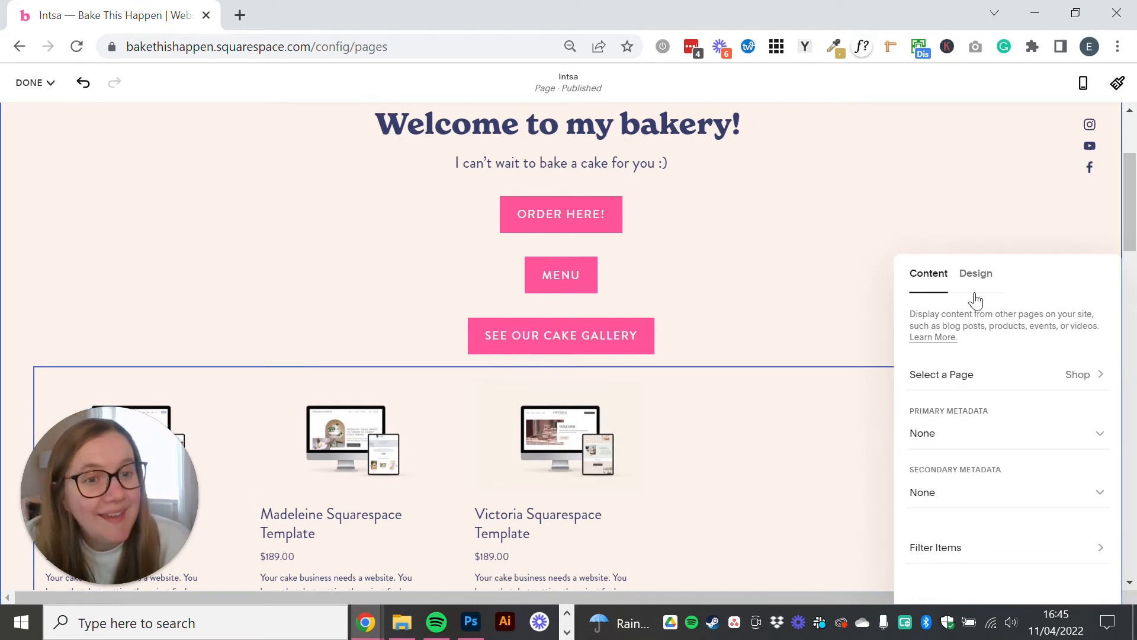
left_click(980, 274)
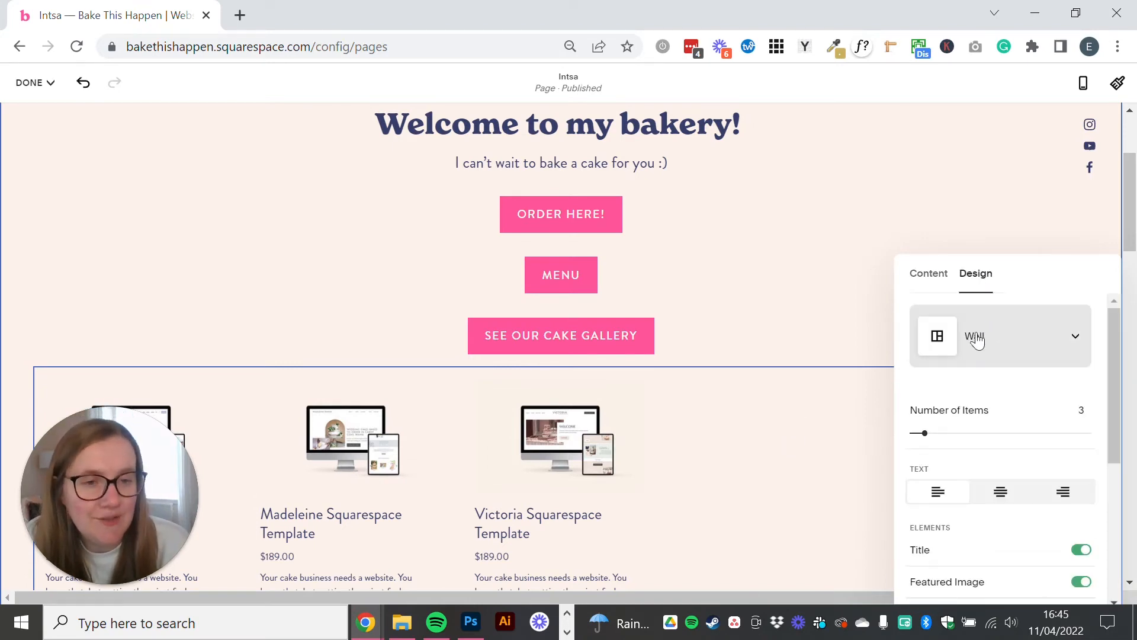
left_click(1018, 347)
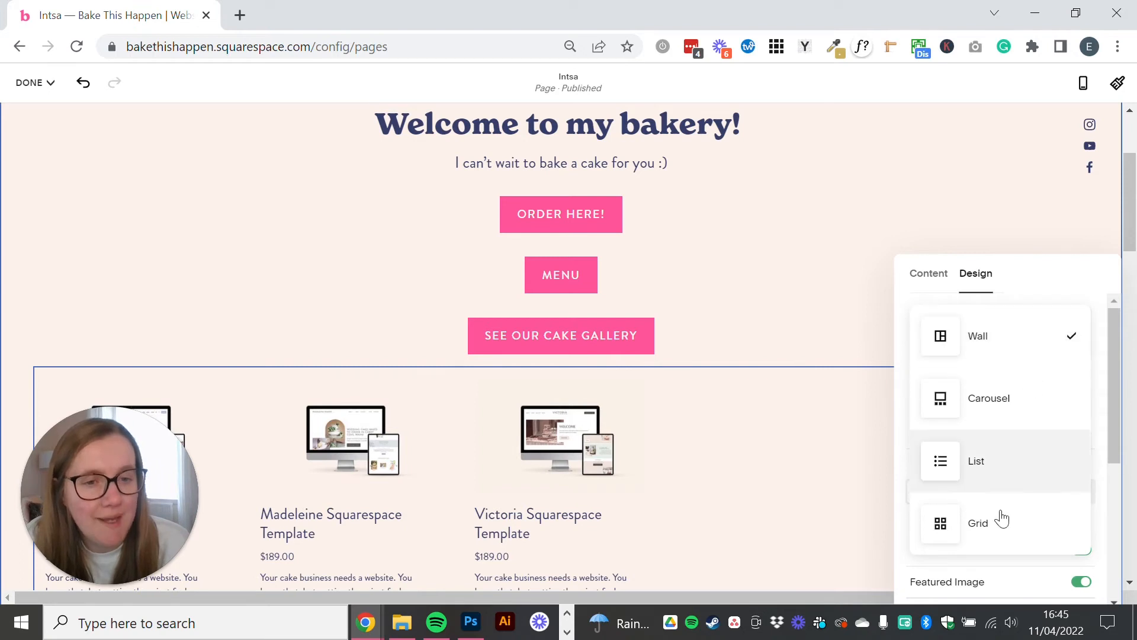
left_click(1006, 537)
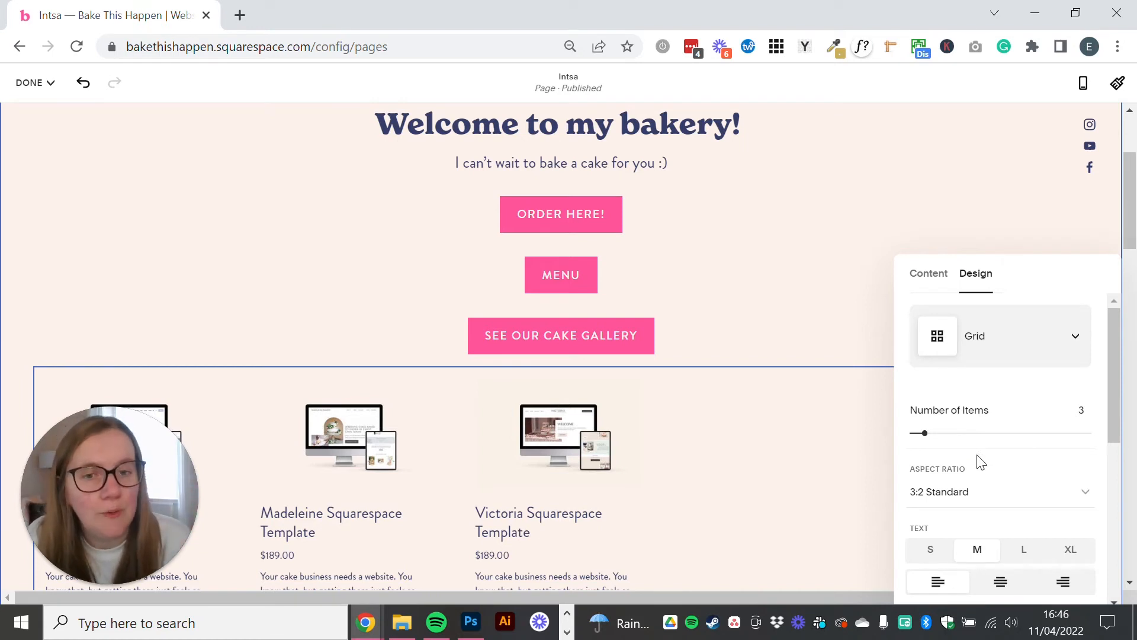
Centre-align the text of the summary block's items
scroll(985, 492, "down", 2)
left_click(1028, 409)
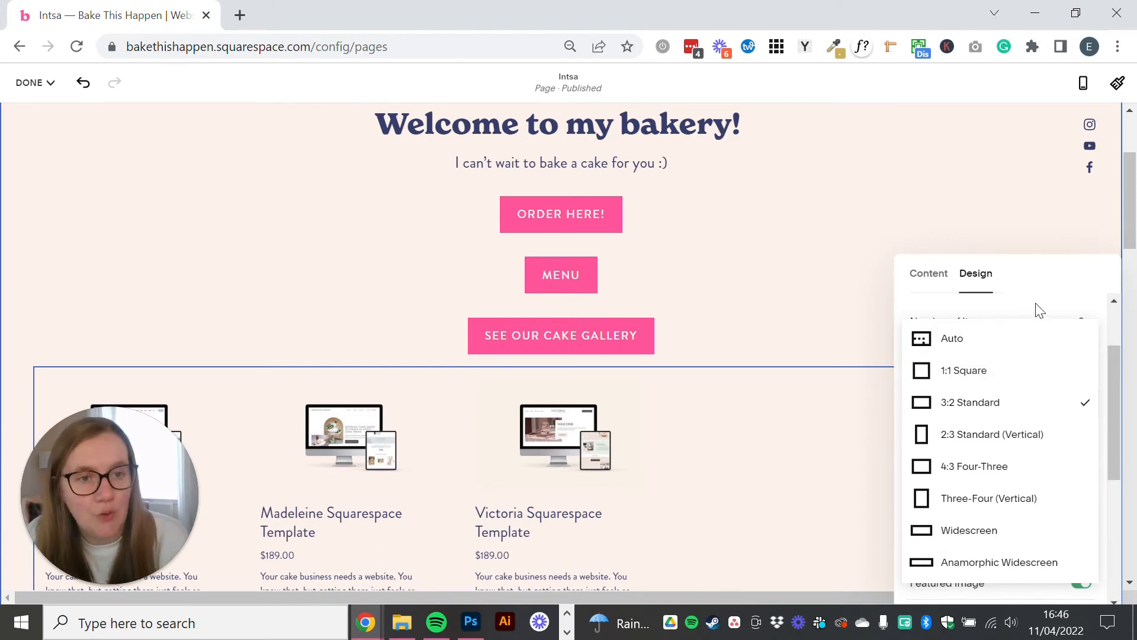
left_click(1053, 295)
scroll(1037, 429, "down", 2)
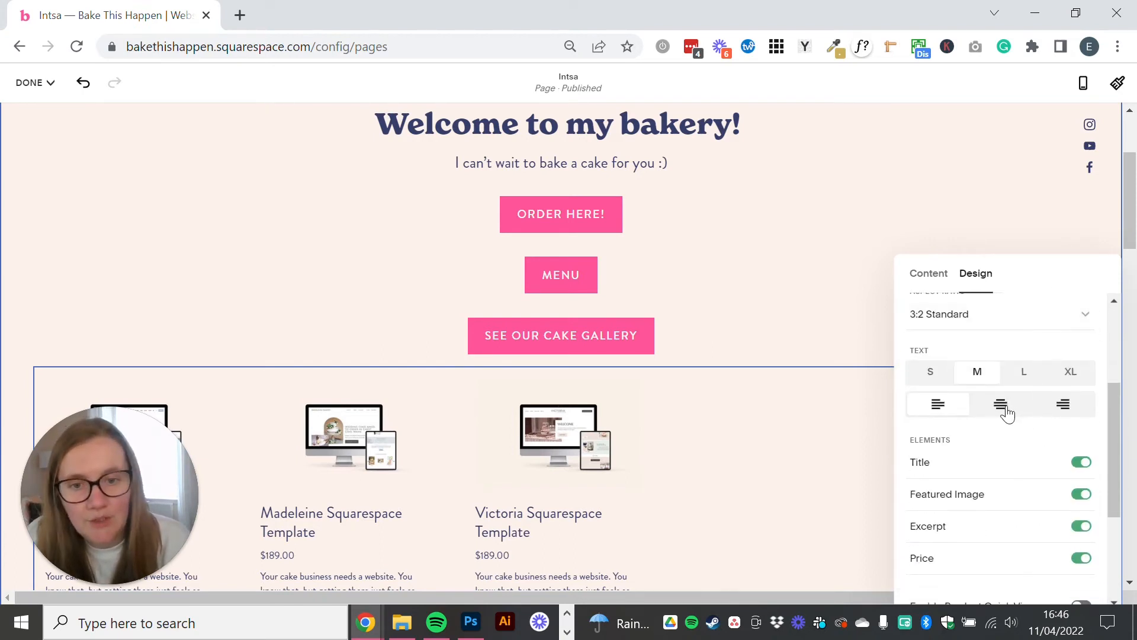
left_click(1011, 409)
Hide the Excerpt element in the summary block and close its settings
scroll(624, 477, "down", 3)
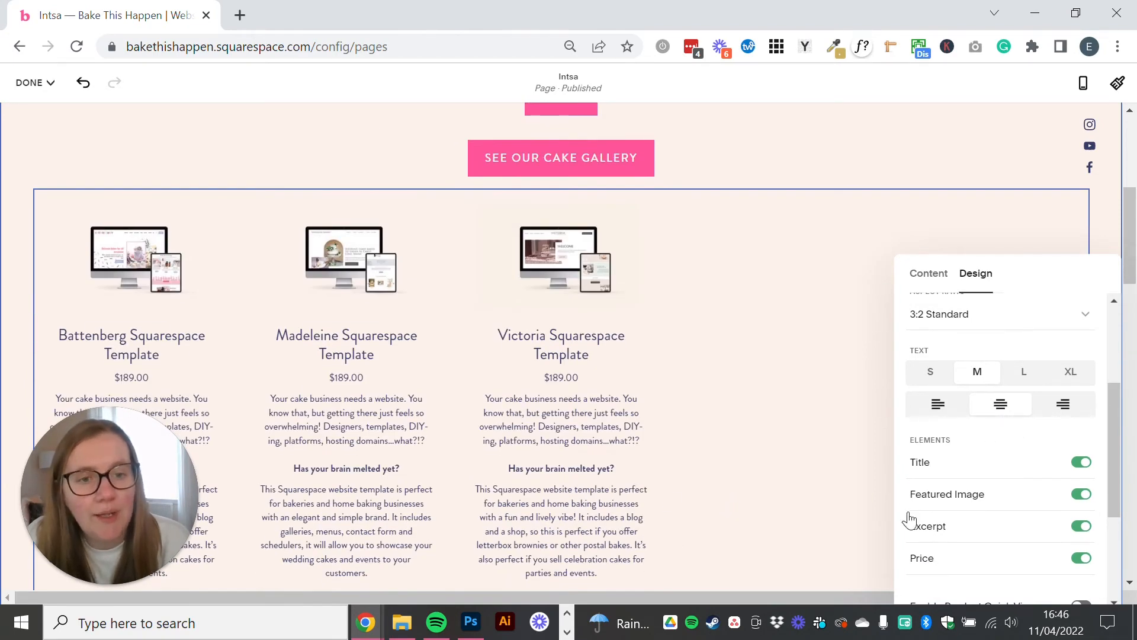
scroll(987, 529, "up", 3)
scroll(987, 527, "down", 5)
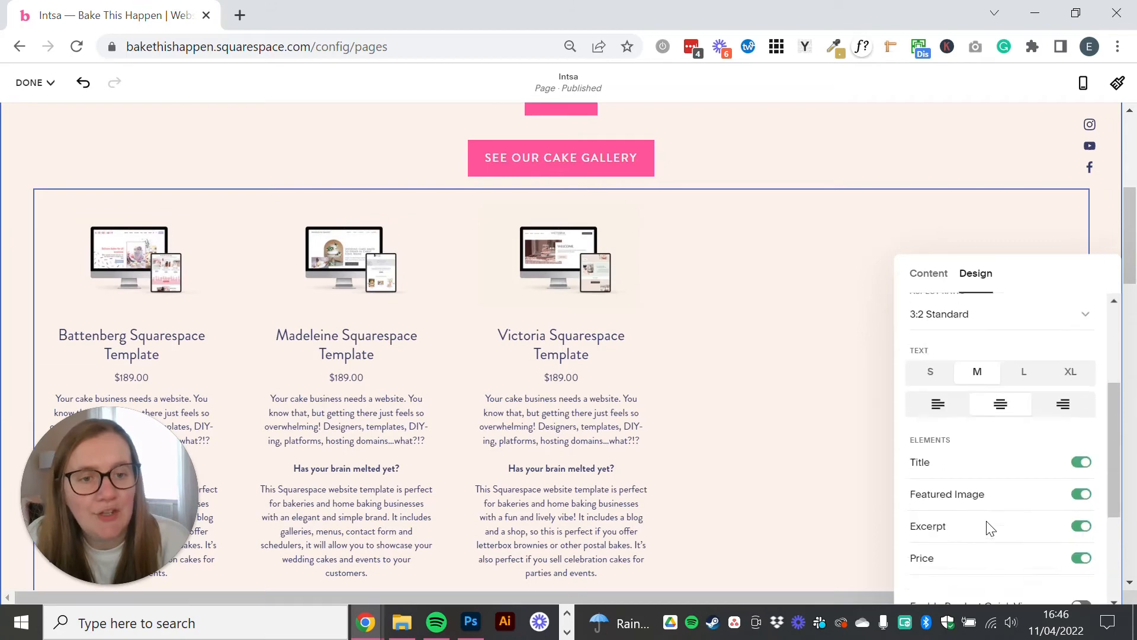
scroll(582, 382, "down", 2)
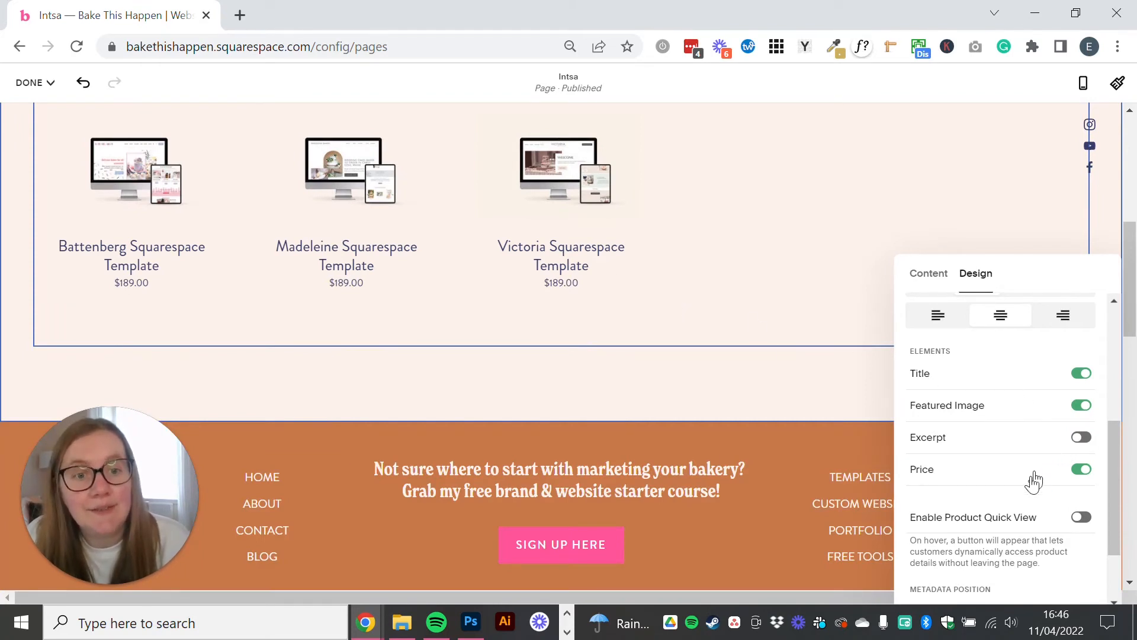
scroll(1060, 492, "down", 2)
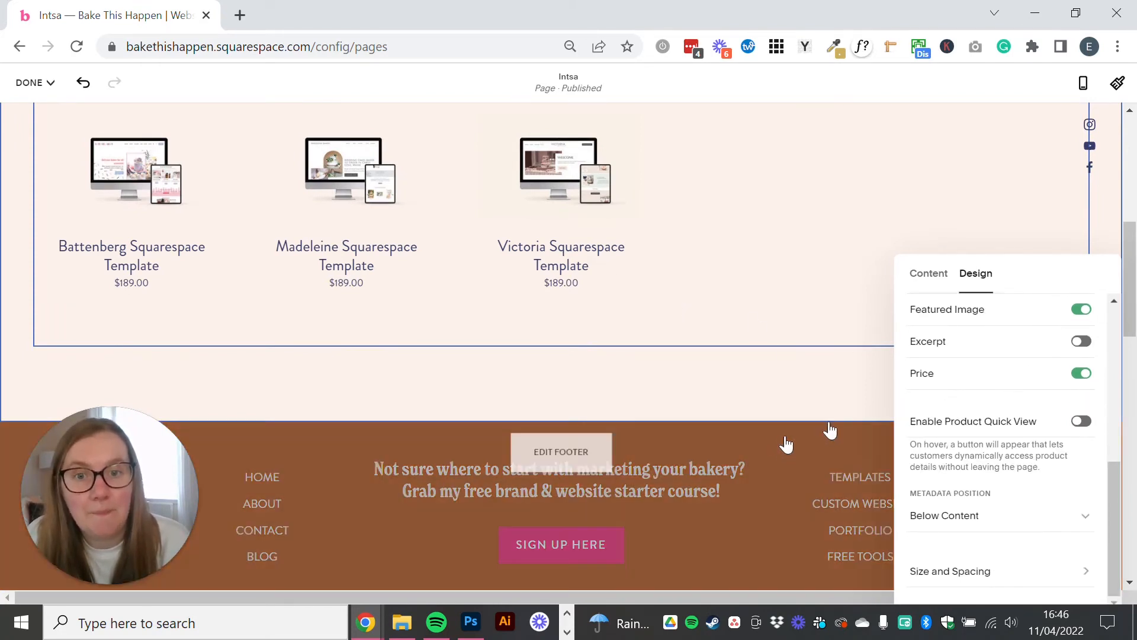
scroll(779, 345, "up", 4)
left_click(785, 330)
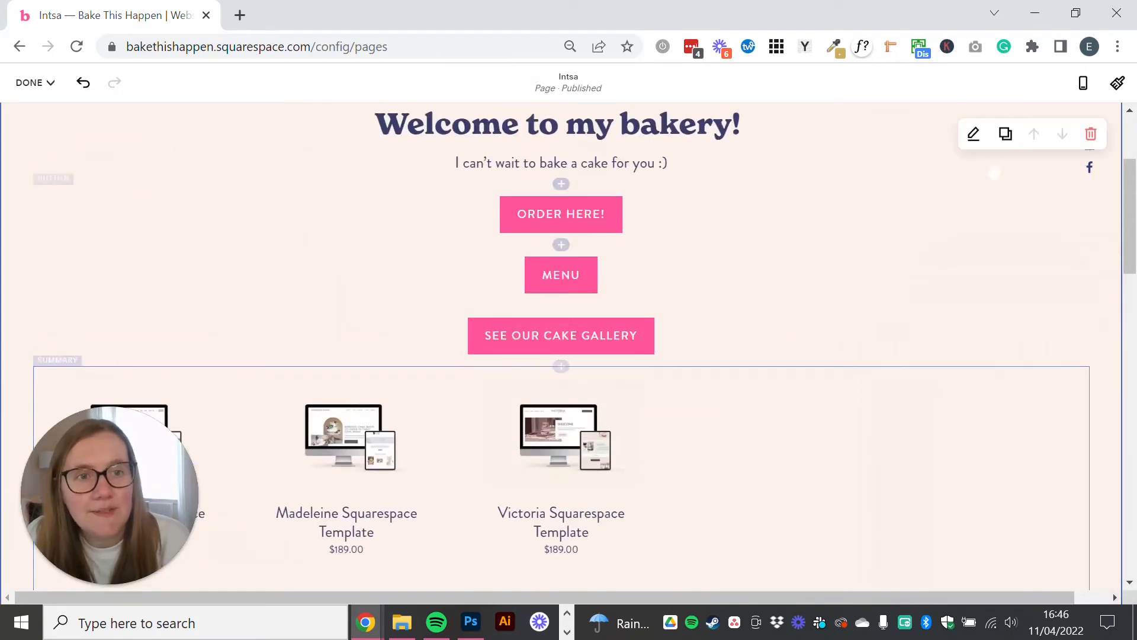
Check the buttons and the summary items in the mobile preview, and return to the desktop view
left_click(1085, 86)
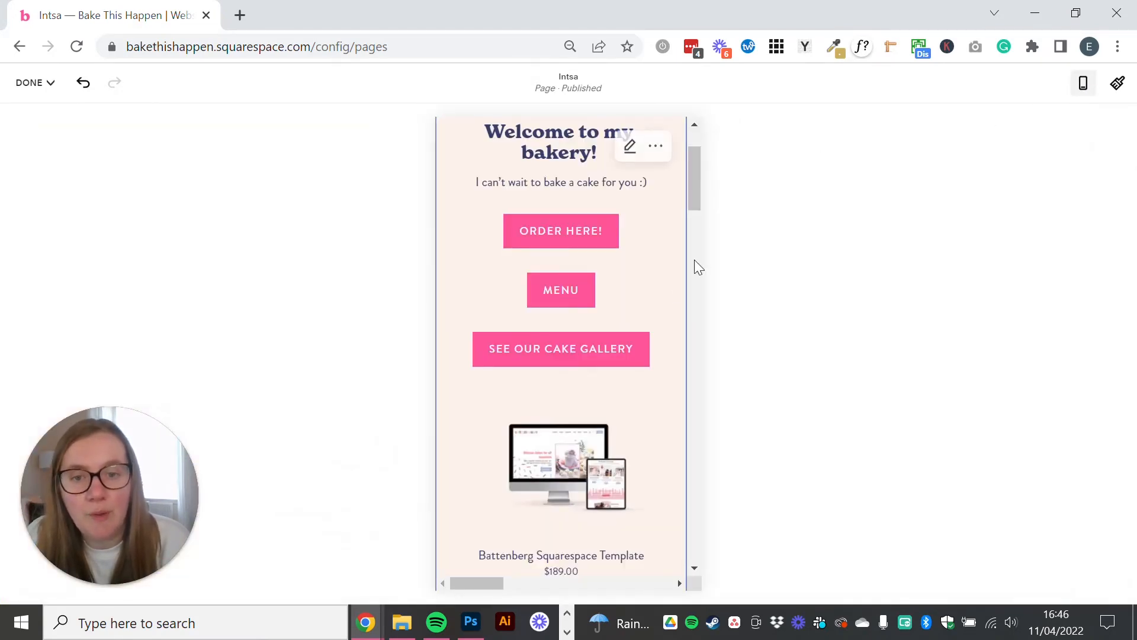
scroll(623, 379, "down", 5)
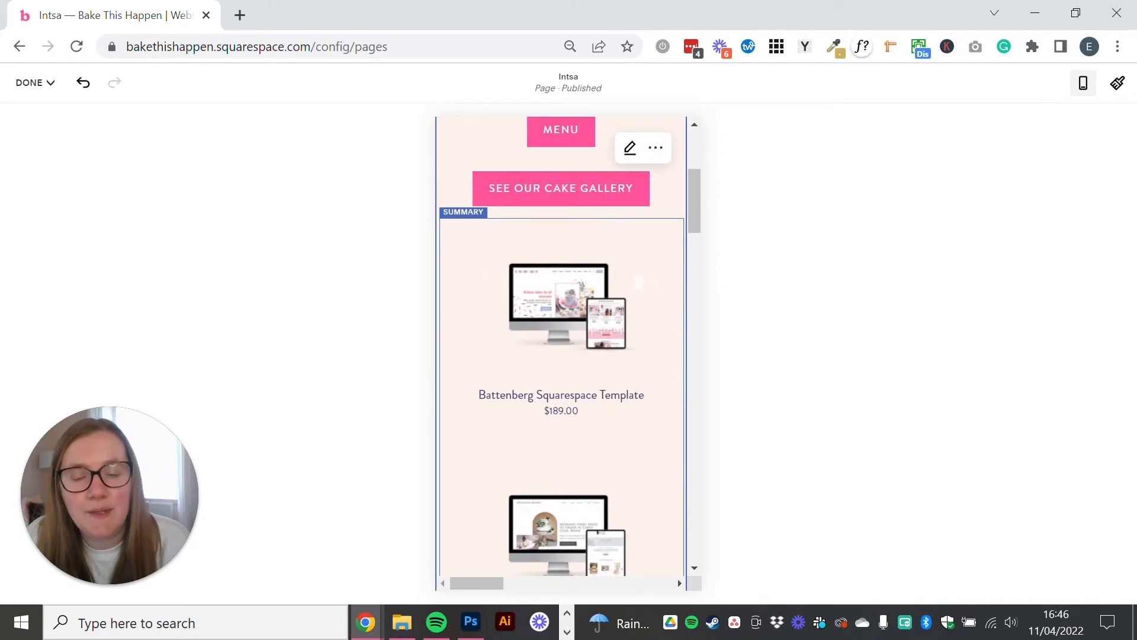
scroll(608, 403, "down", 10)
scroll(600, 392, "up", 9)
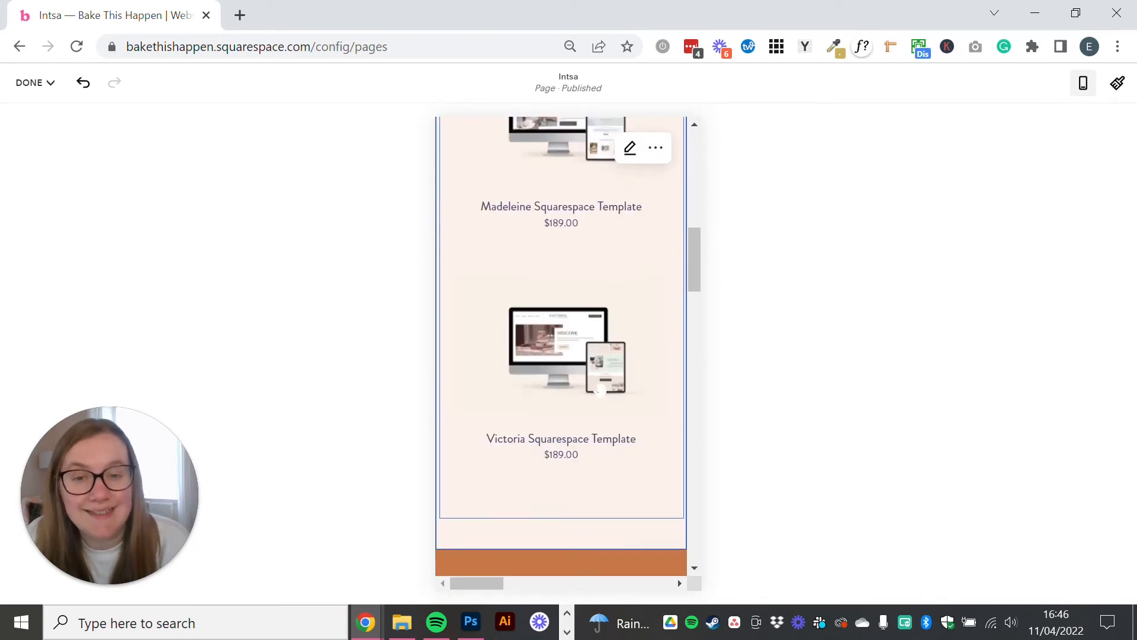
scroll(600, 392, "up", 5)
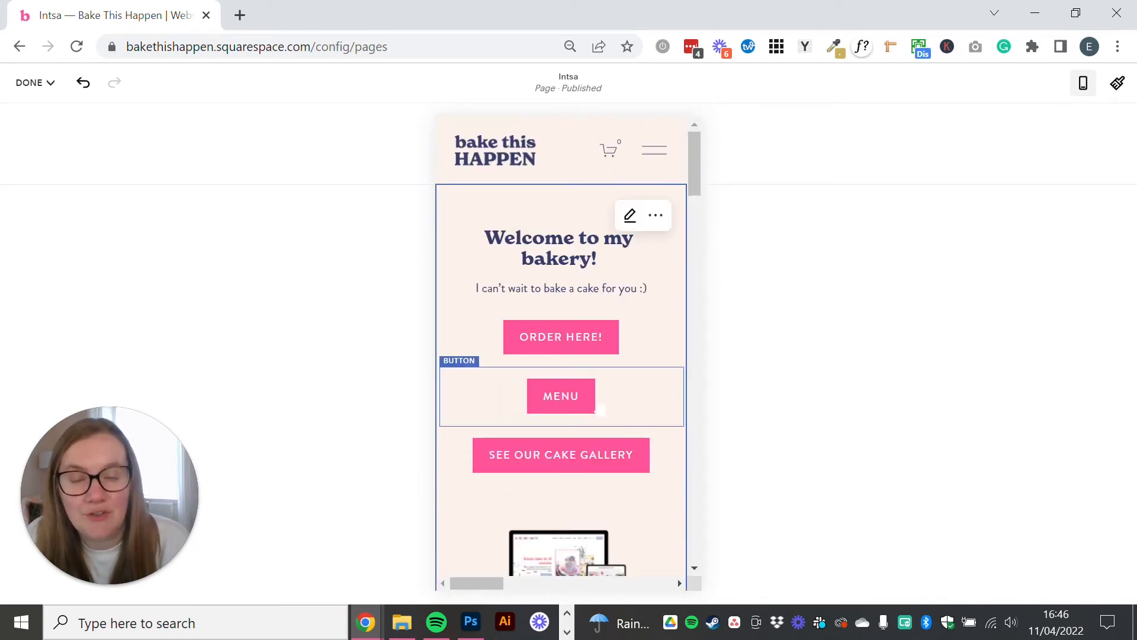
left_click(1083, 84)
Switch the summary block's content source to the blog page "Read all"
scroll(751, 288, "down", 6)
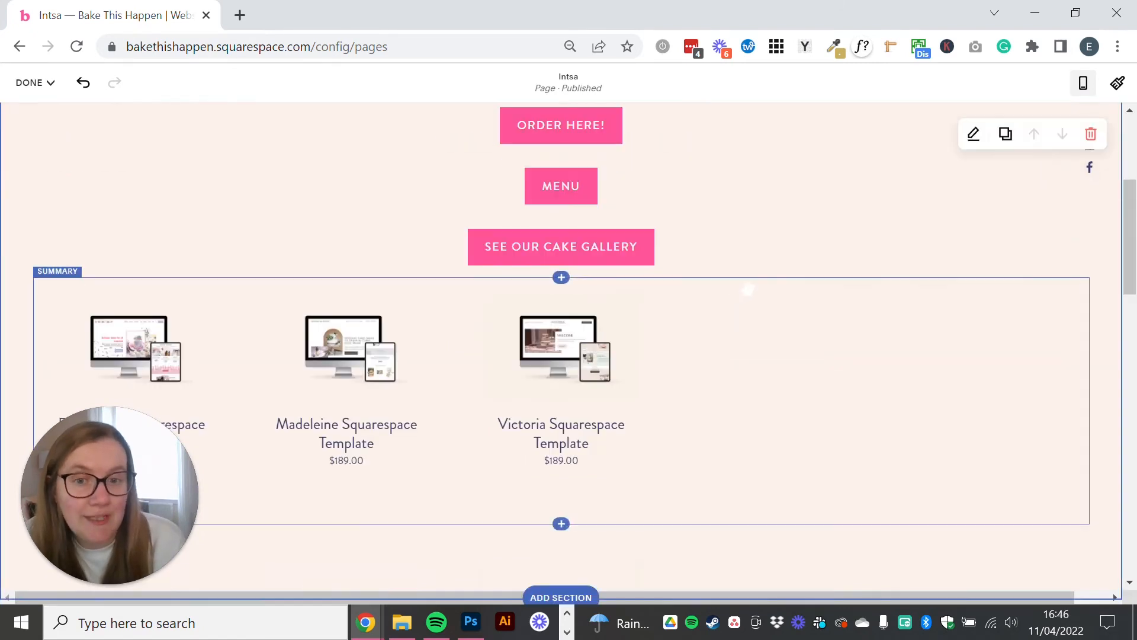
scroll(751, 288, "up", 2)
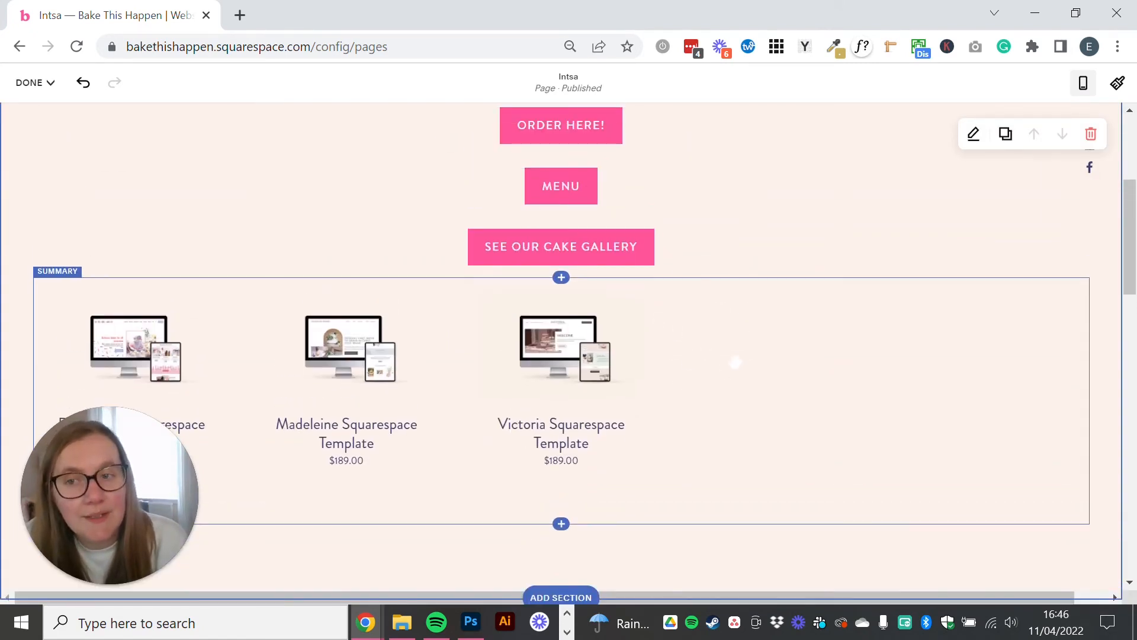
left_click(735, 365)
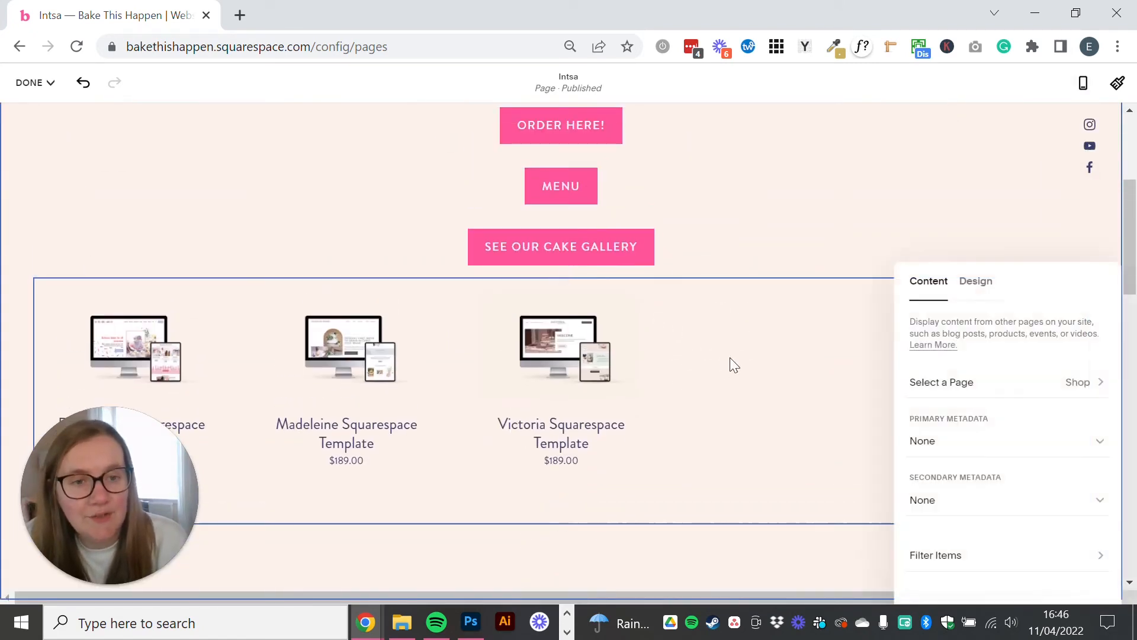
left_click(960, 386)
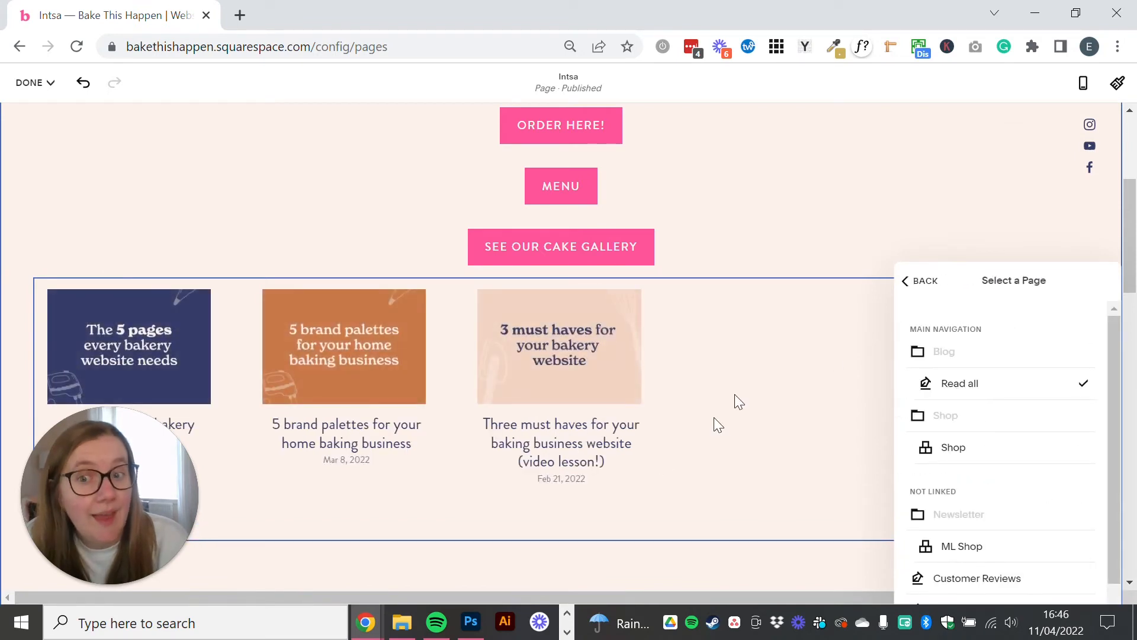
left_click(927, 284)
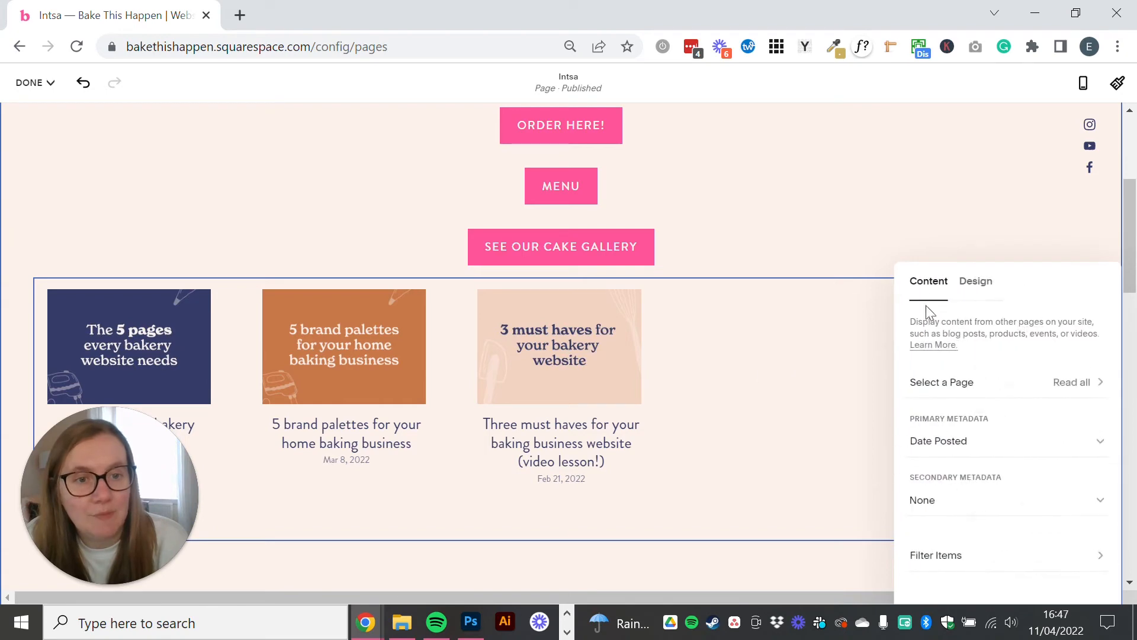
Set the aspect ratio of the summary block's images to 1:1 Square
left_click(973, 281)
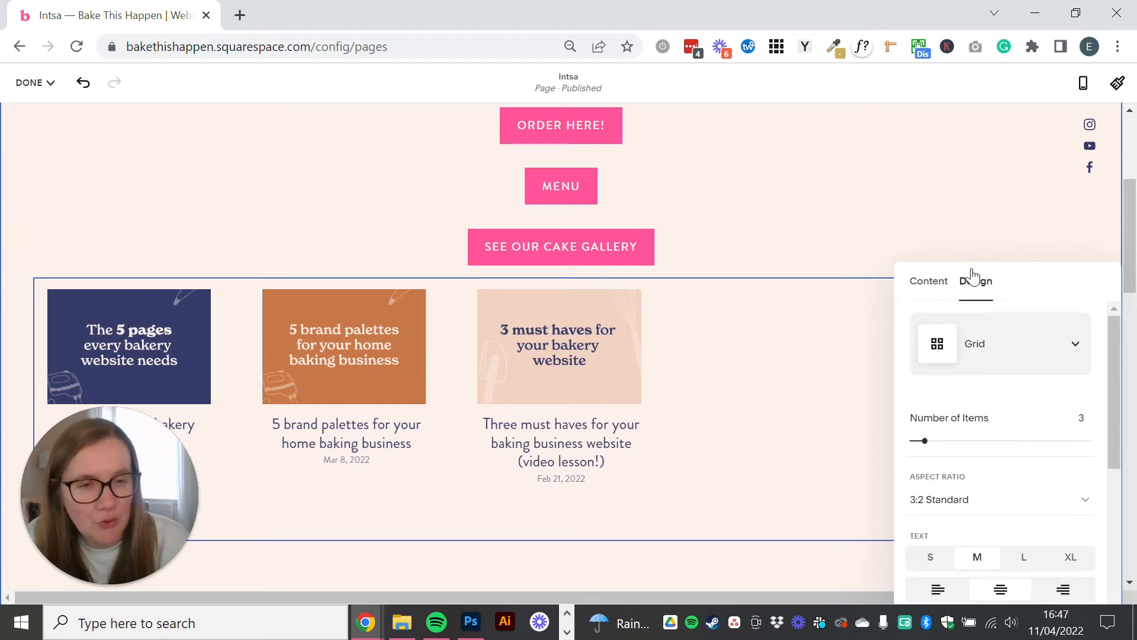
scroll(1016, 464, "down", 1)
left_click(1010, 411)
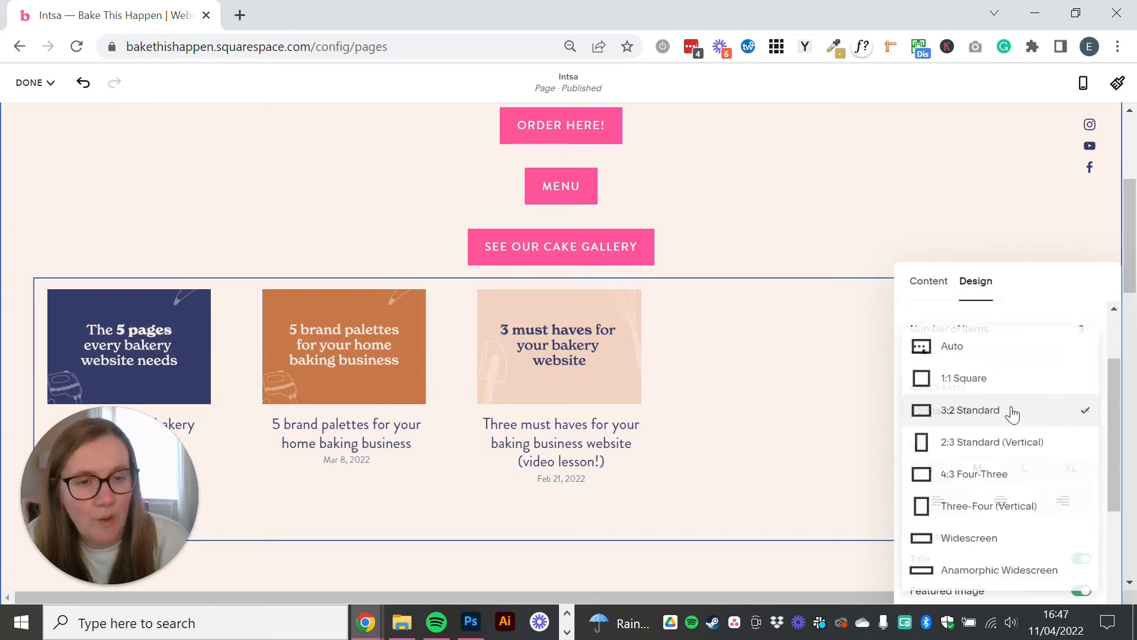
left_click(991, 384)
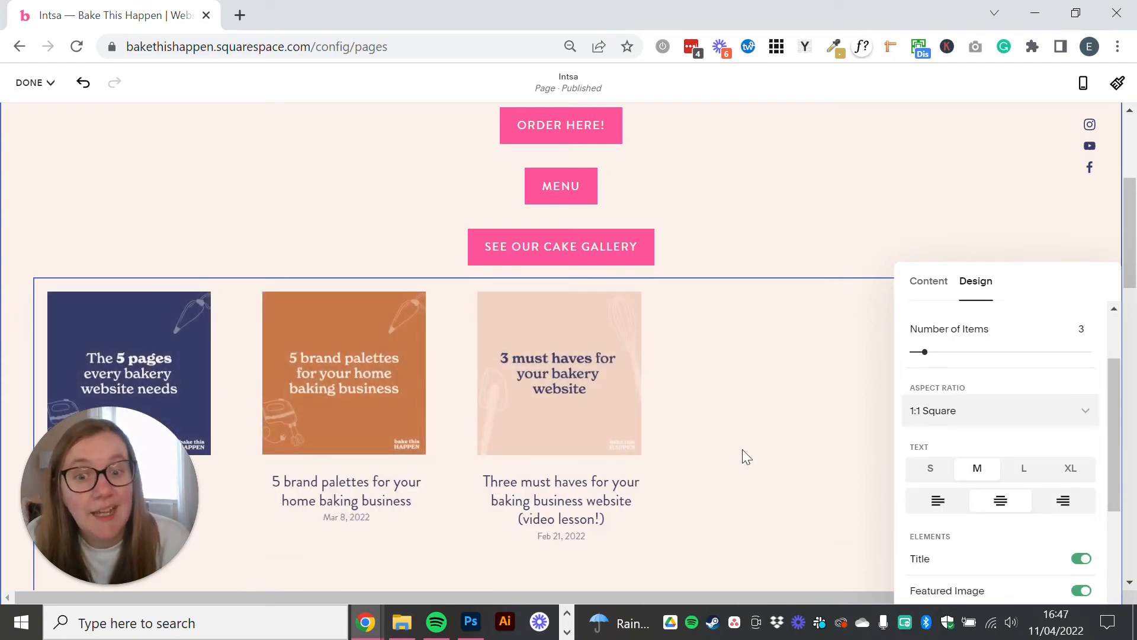
Hide the Title element, set the summary block's primary metadata to None, and close its settings
scroll(1044, 519, "down", 3)
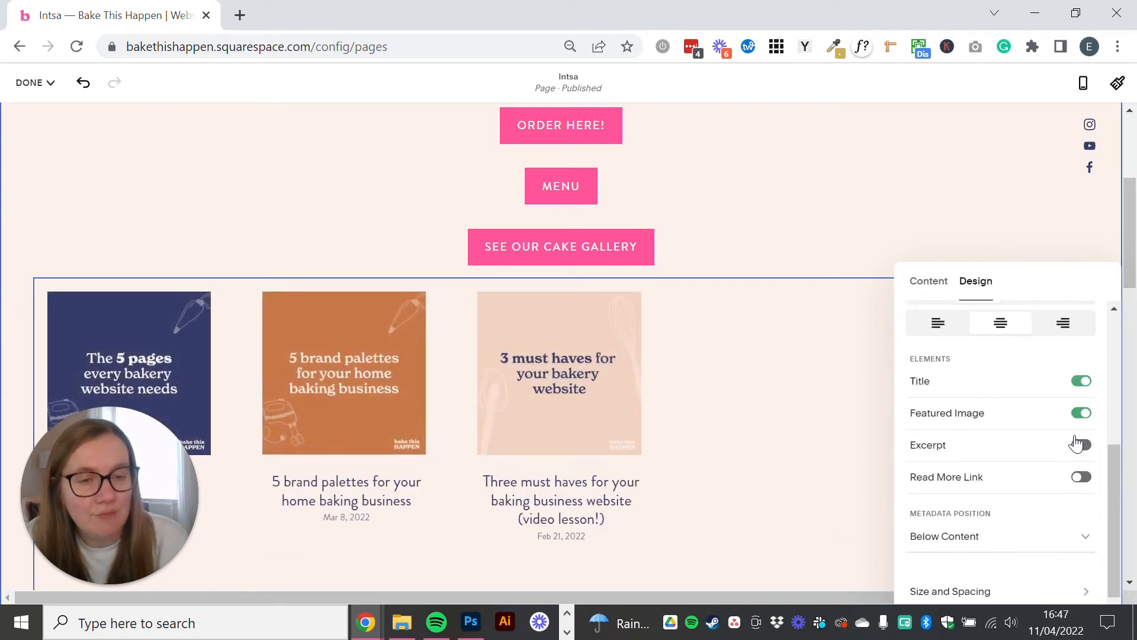
left_click(1068, 381)
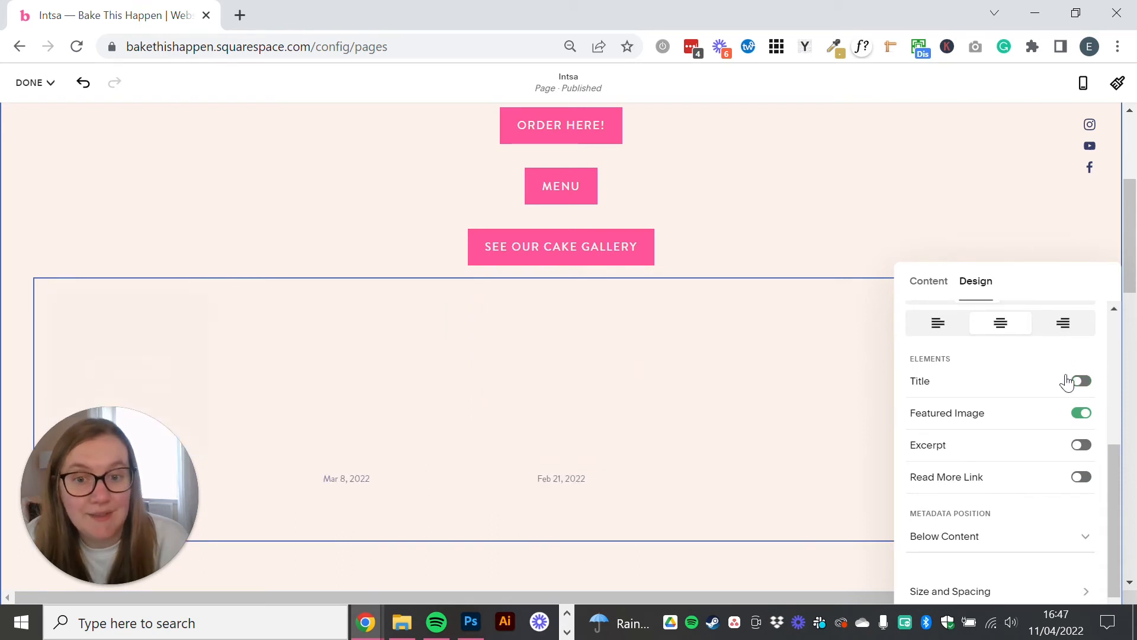
left_click(935, 286)
left_click(945, 449)
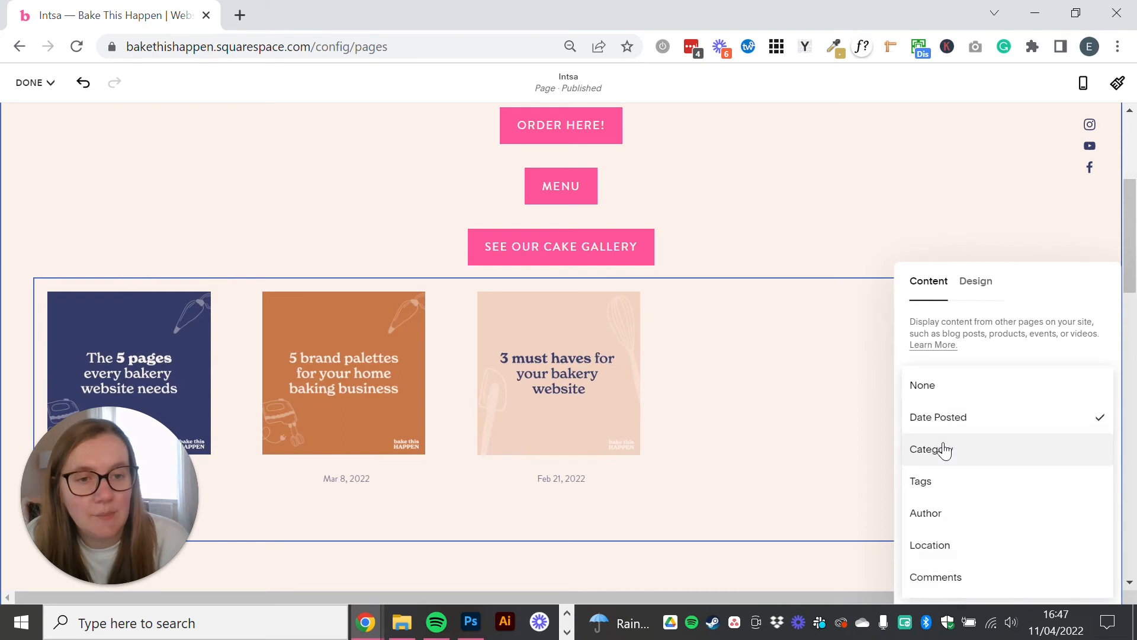
left_click(975, 398)
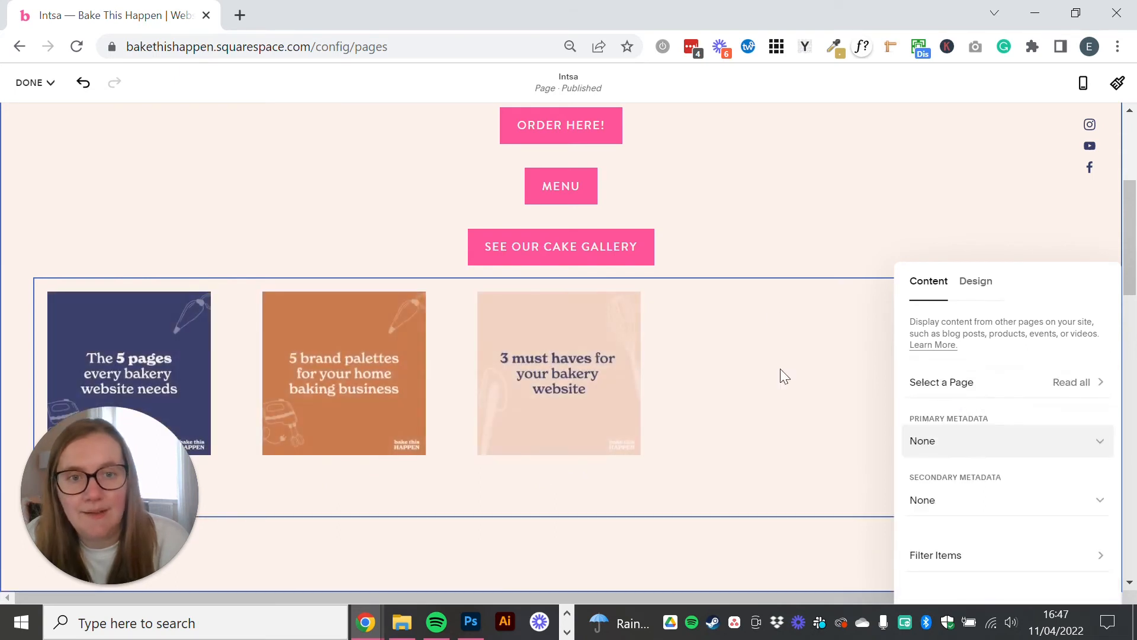
left_click(863, 237)
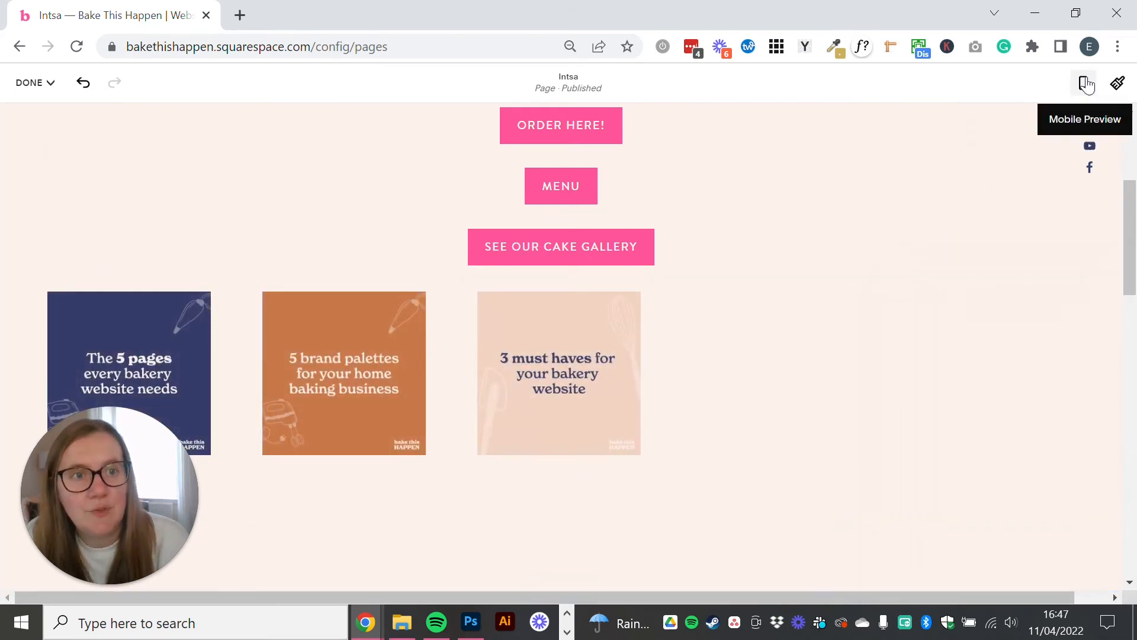
Preview the page with the square blog images in the mobile view
left_click(1083, 82)
scroll(602, 371, "down", 10)
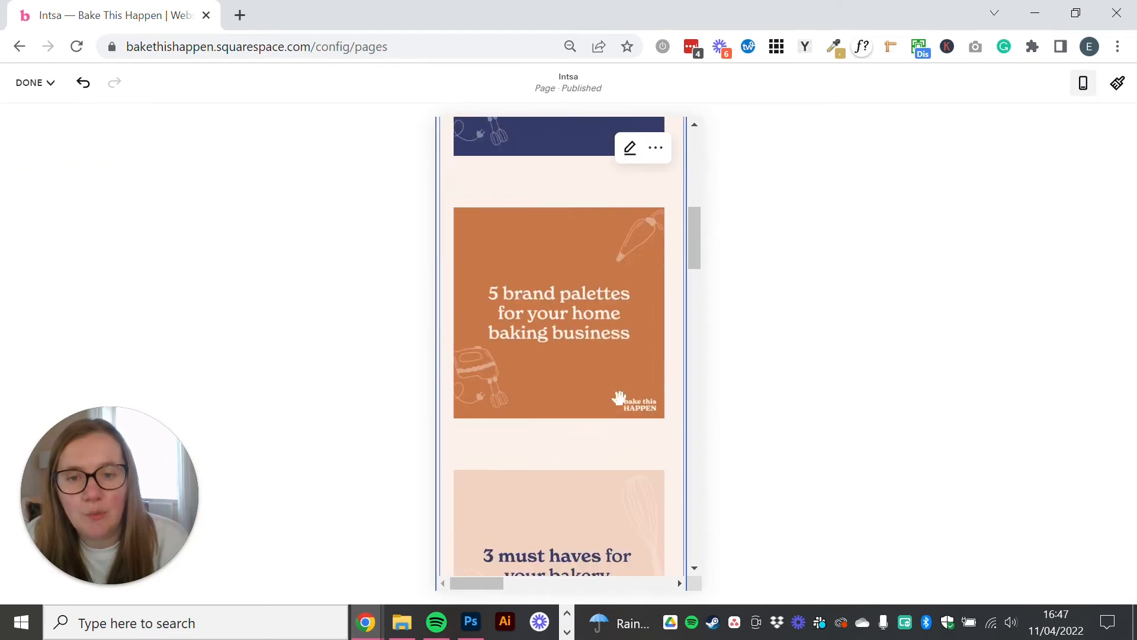
scroll(638, 440, "up", 8)
scroll(638, 440, "up", 5)
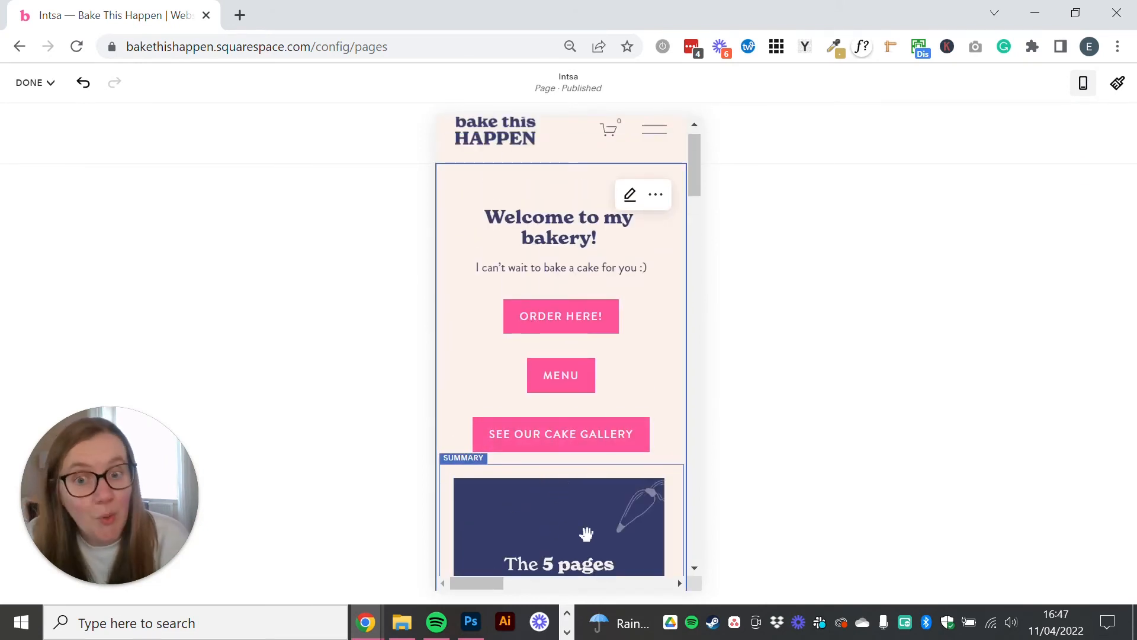
Add a centred text block reading "Recent blog posts" between the "See our cake gallery" button and the summary block
left_click(1091, 89)
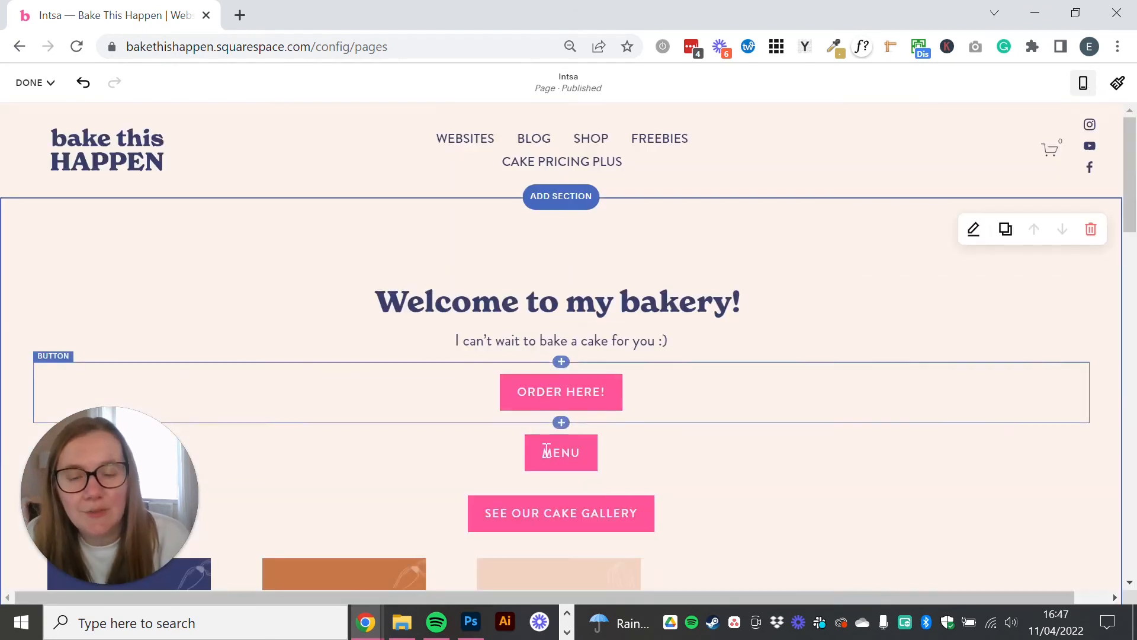
scroll(551, 451, "down", 2)
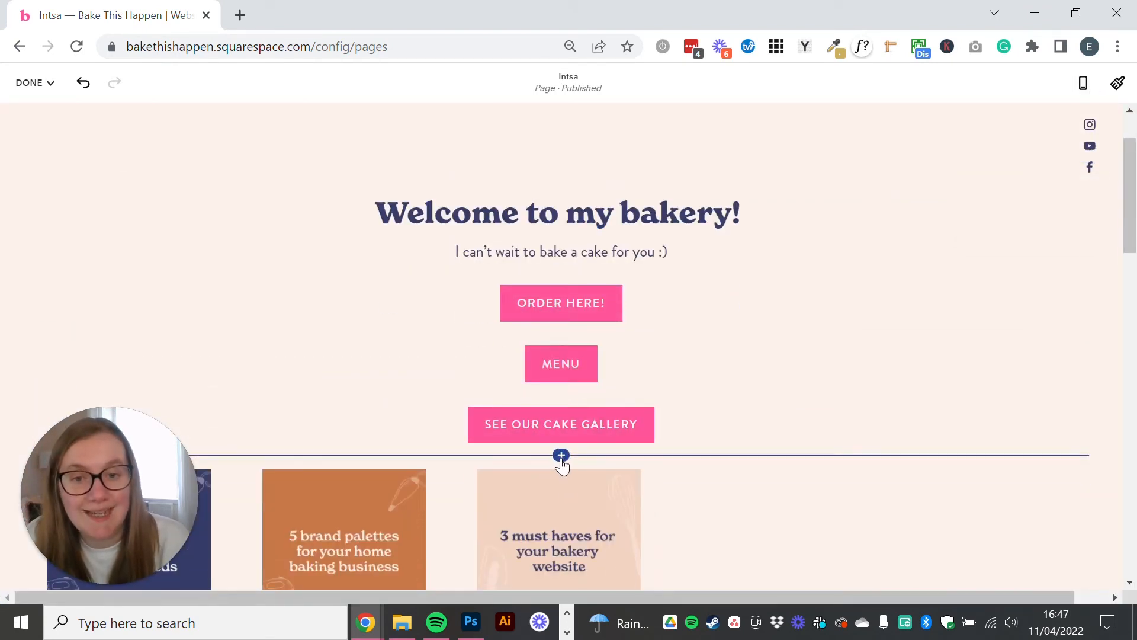
left_click(562, 456)
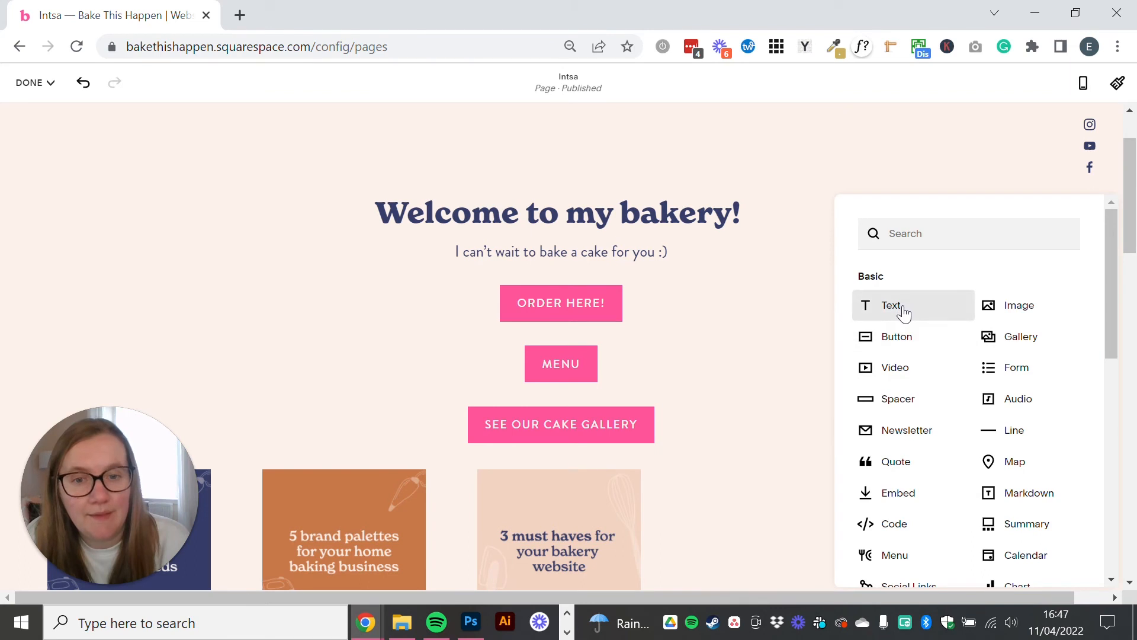
left_click(901, 311)
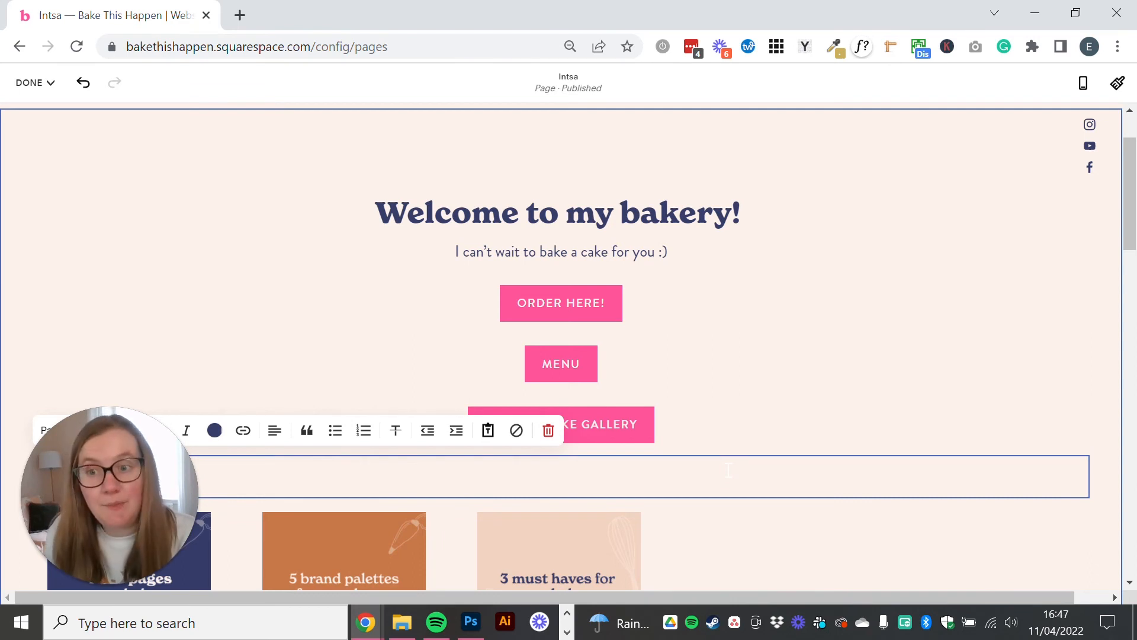
left_click(275, 435)
type("Recent blog posts")
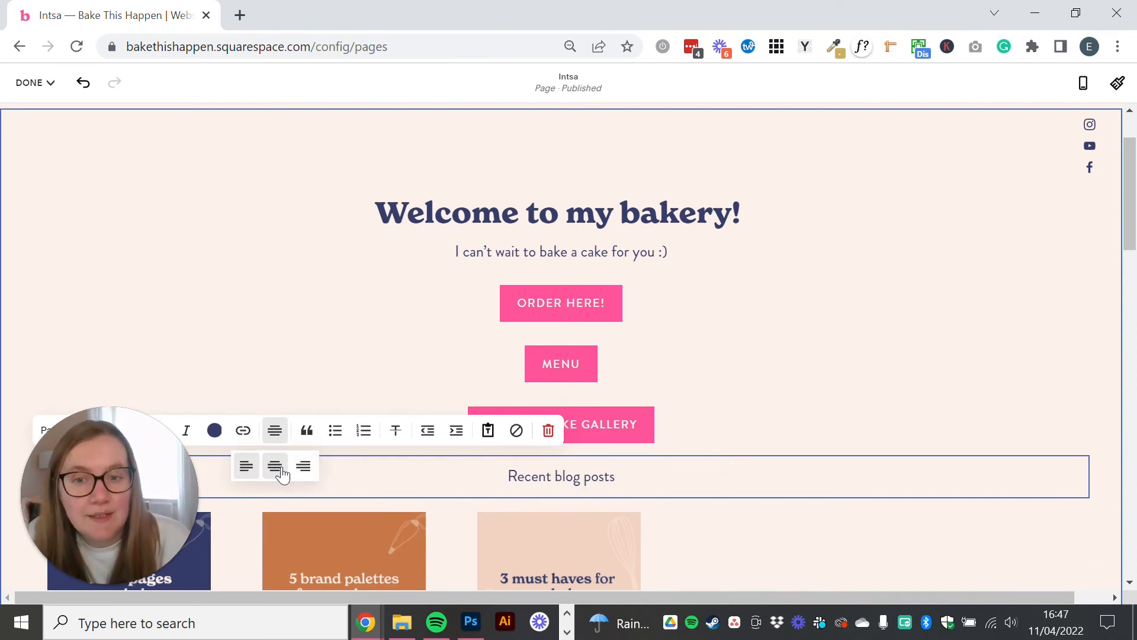
Format the "Recent blog posts" text as Heading 3
key("ctrl+a")
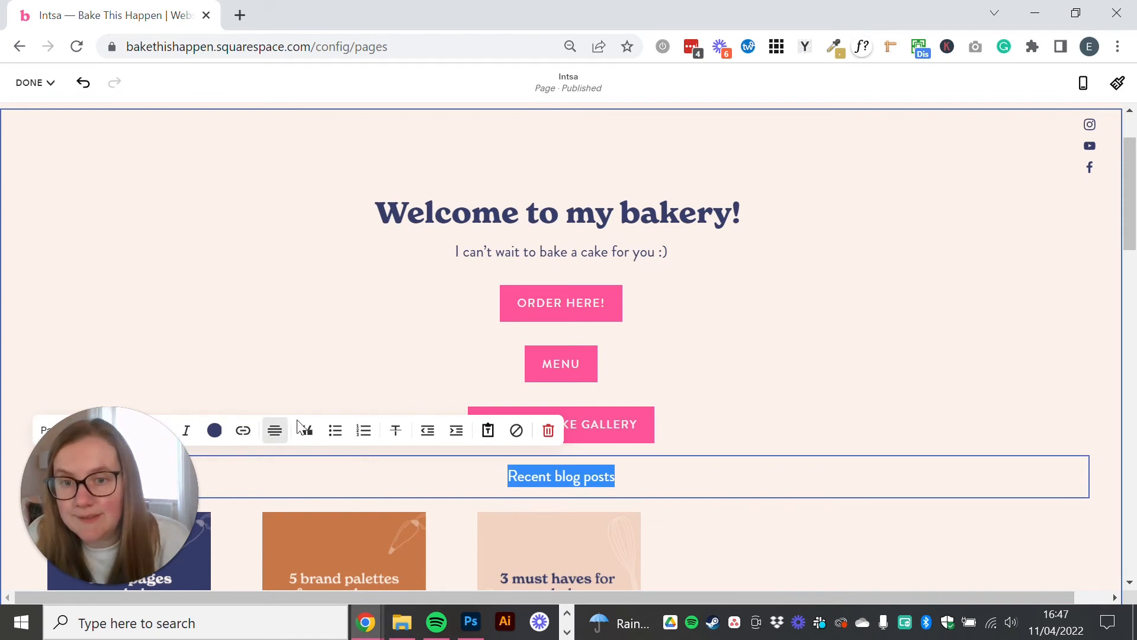
scroll(172, 427, "down", 3)
left_click(83, 270)
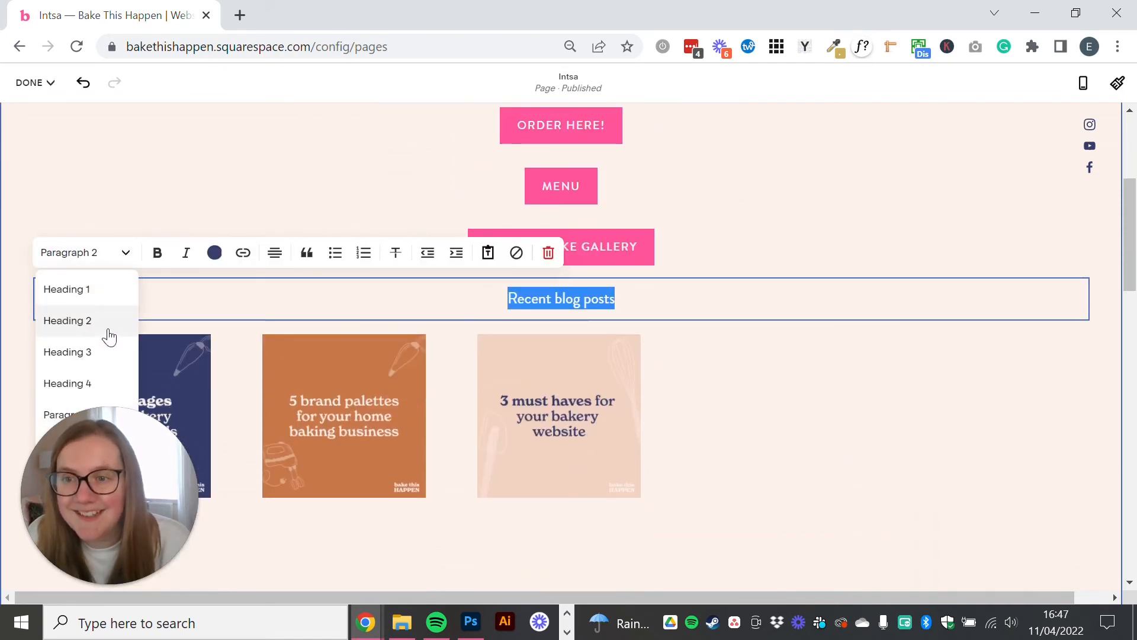
left_click(103, 352)
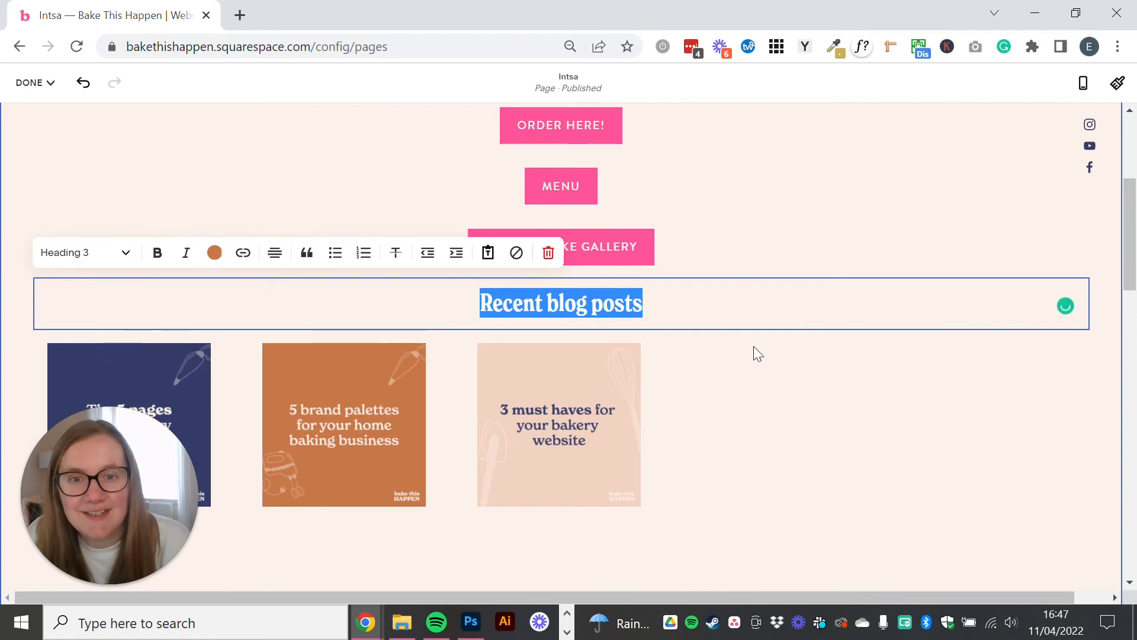
Check the page in the mobile view, return to the desktop view and save the changes
left_click(1083, 83)
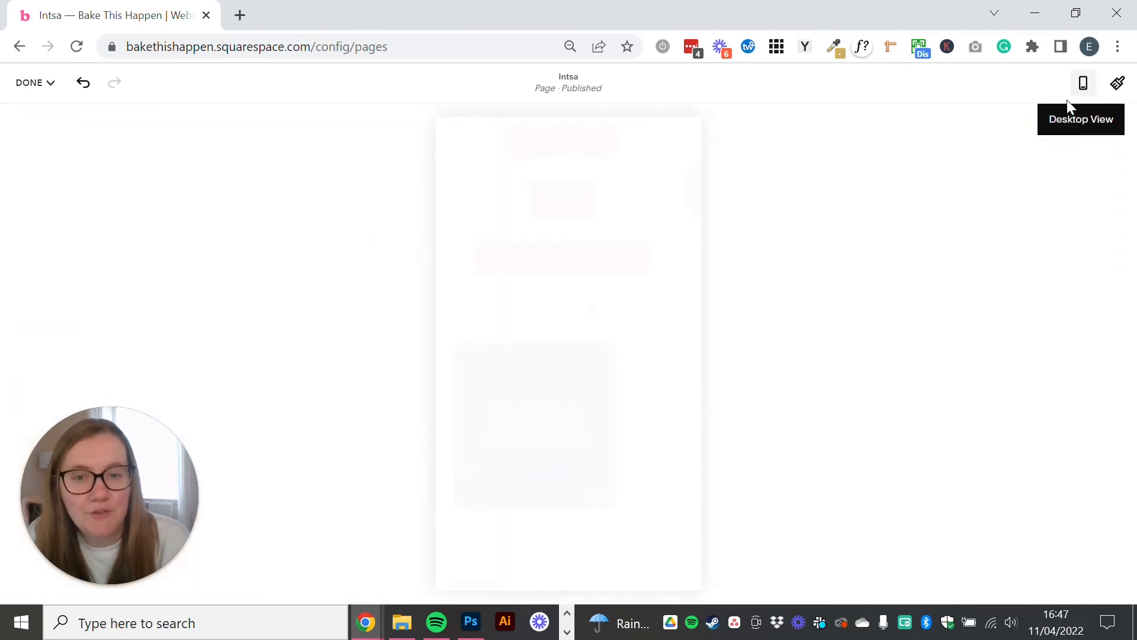
scroll(596, 406, "down", 5)
scroll(595, 407, "up", 5)
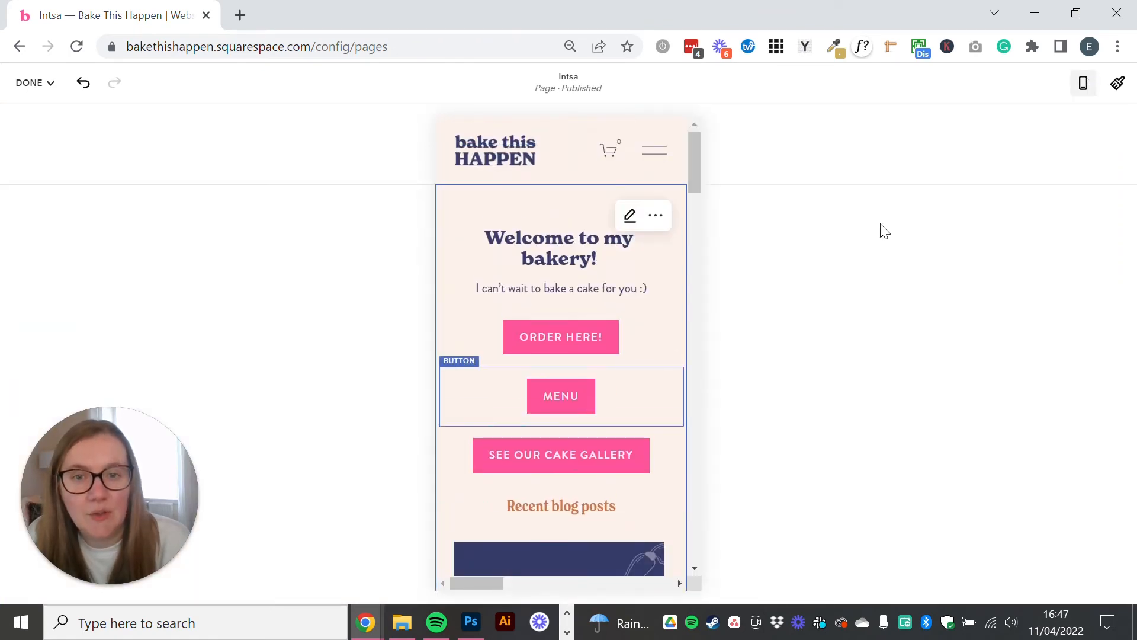
left_click(1092, 89)
left_click(29, 82)
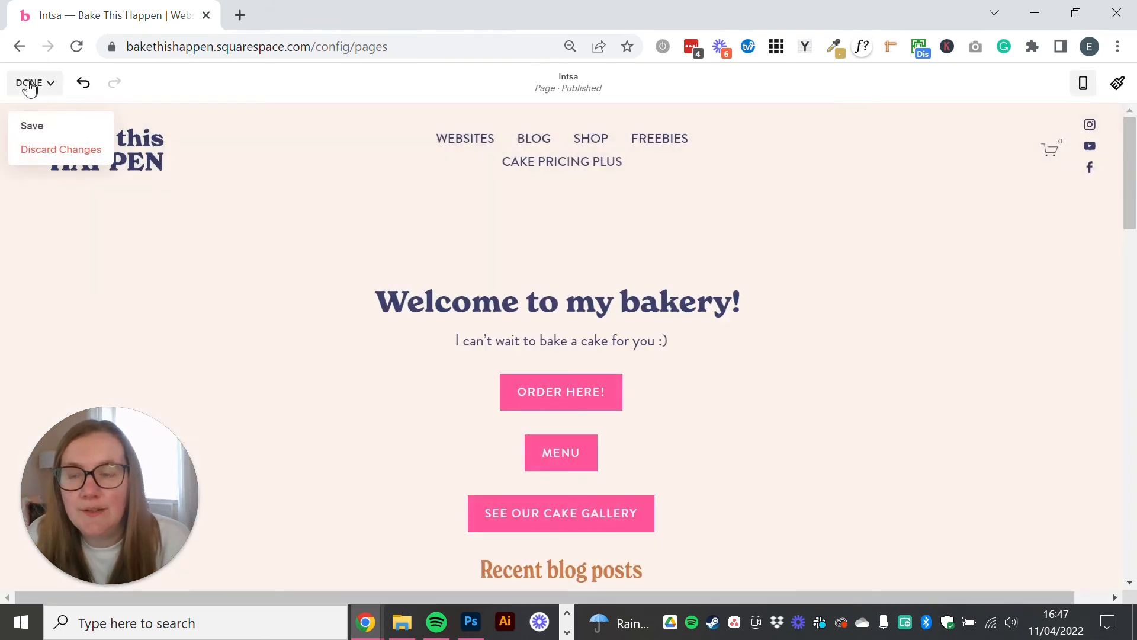
left_click(31, 127)
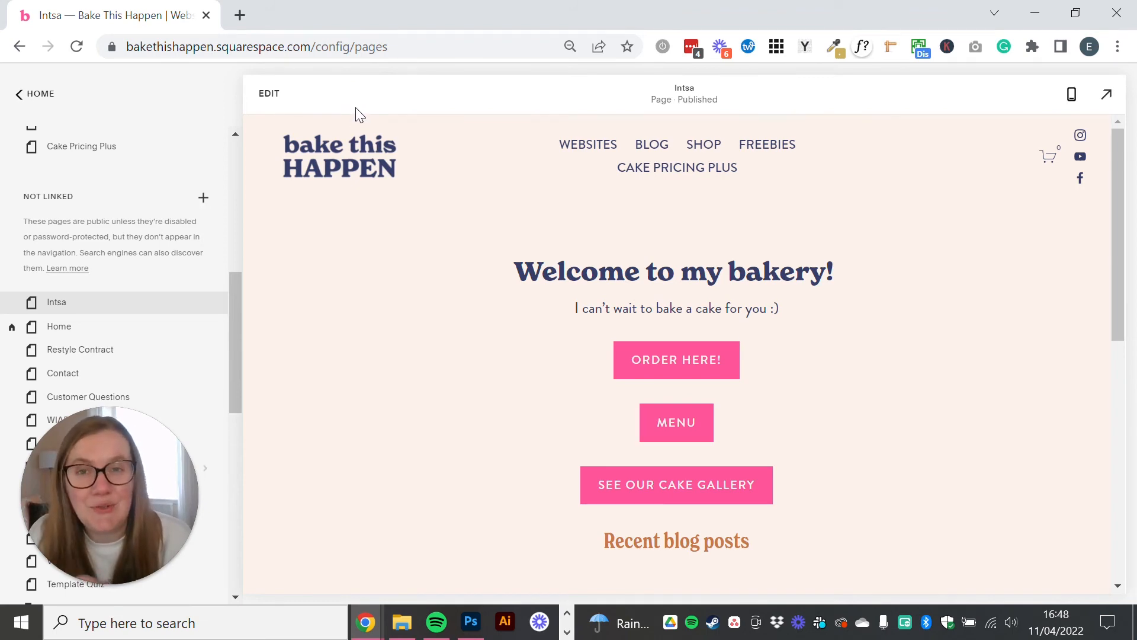
Switch to the bakery's Instagram profile, examine the Website field in its profile editing form, and go back to the profile
left_click(365, 622)
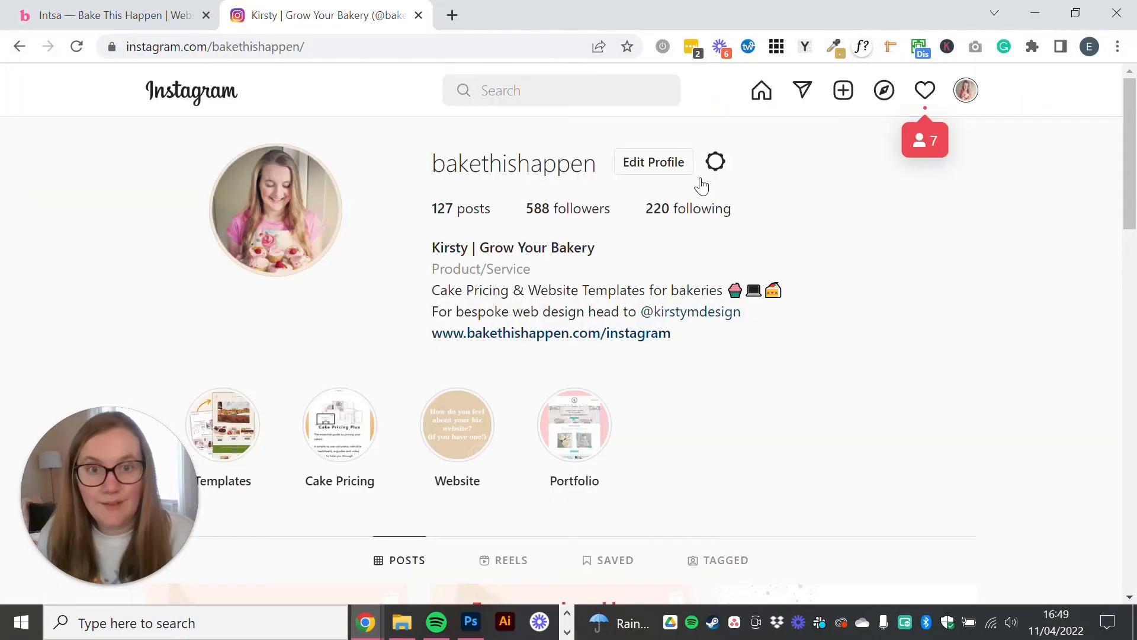
left_click(654, 165)
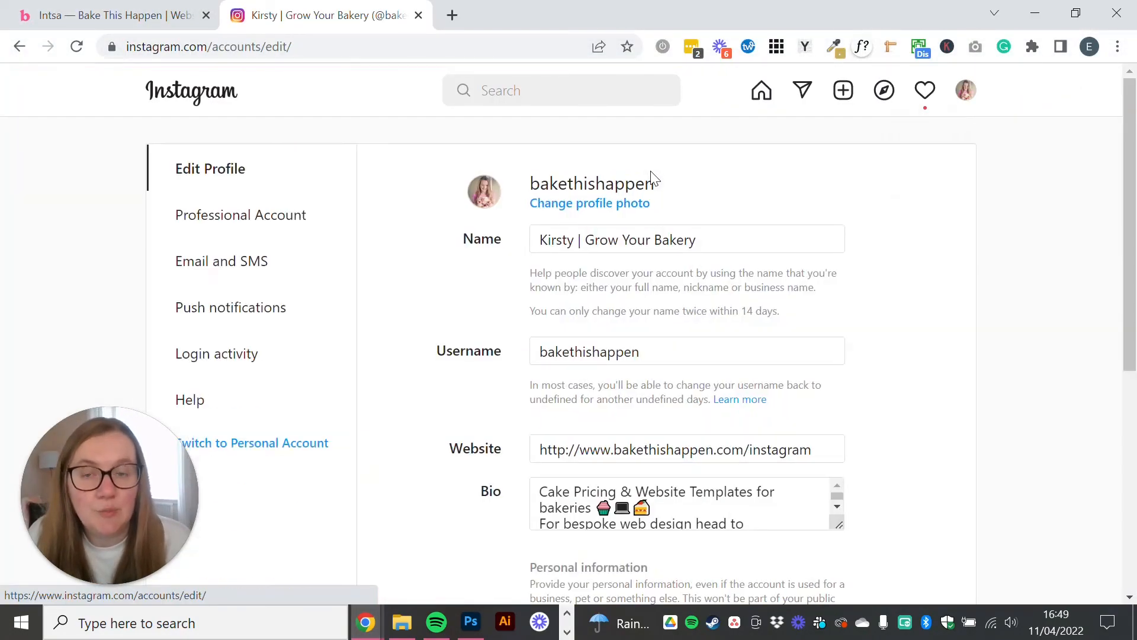
scroll(660, 350, "down", 2)
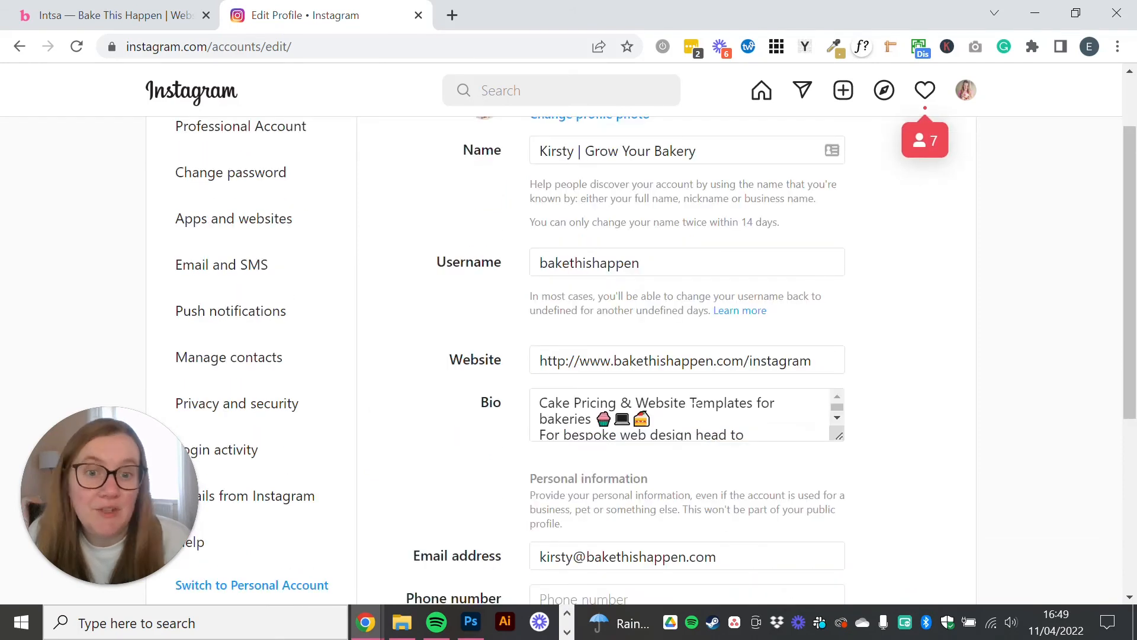
left_click_drag(548, 360, 860, 362)
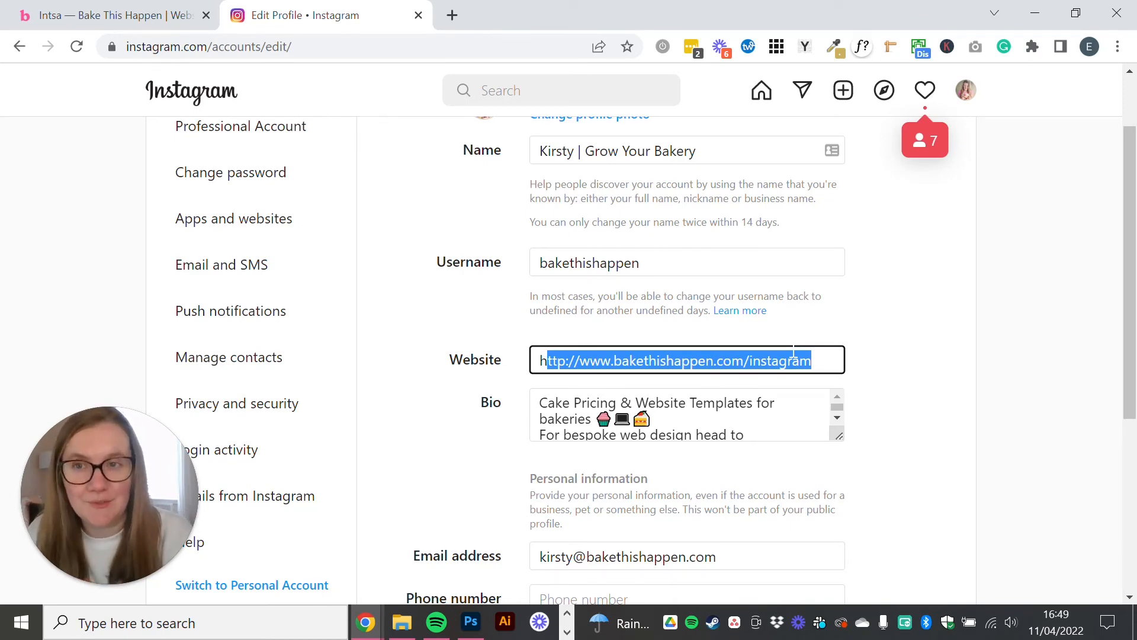
scroll(737, 333, "up", 2)
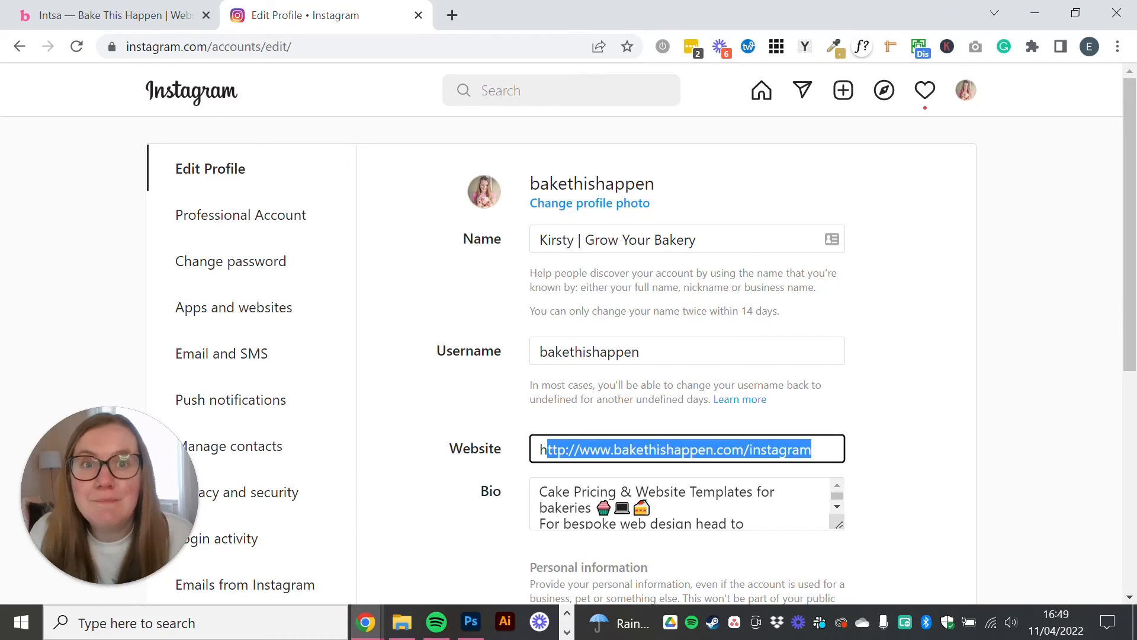
left_click(19, 50)
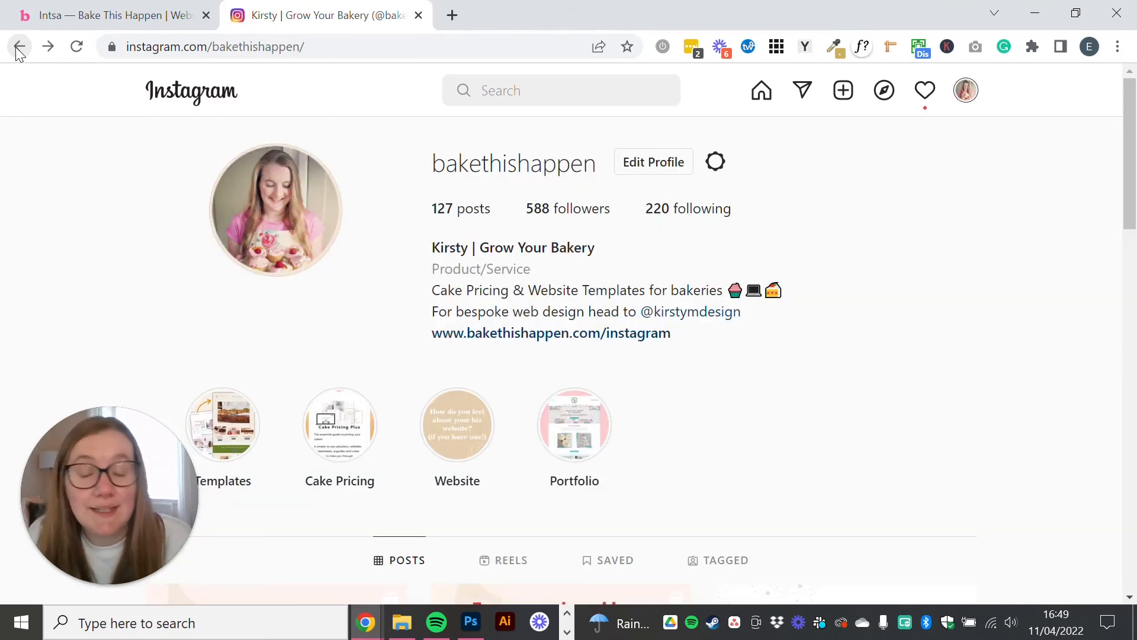
View the profile's linked website page in a separate window narrowed to phone width, and close that window
left_click(552, 336)
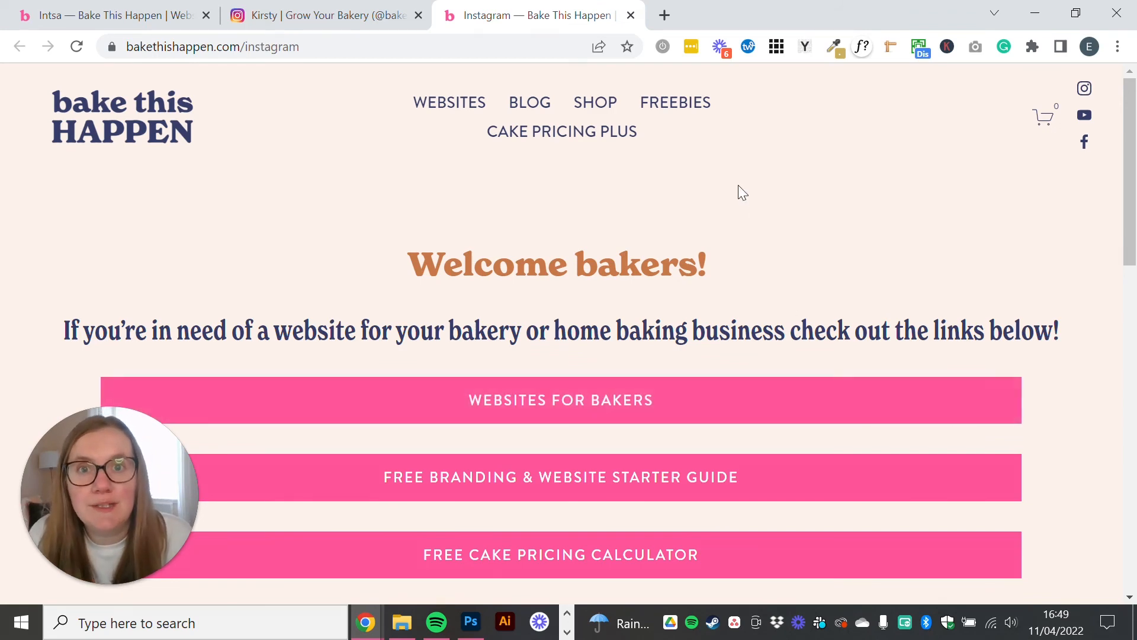
mouse_move(587, 27)
left_mouse_down()
mouse_move(584, 58)
mouse_move(701, 54)
left_mouse_up()
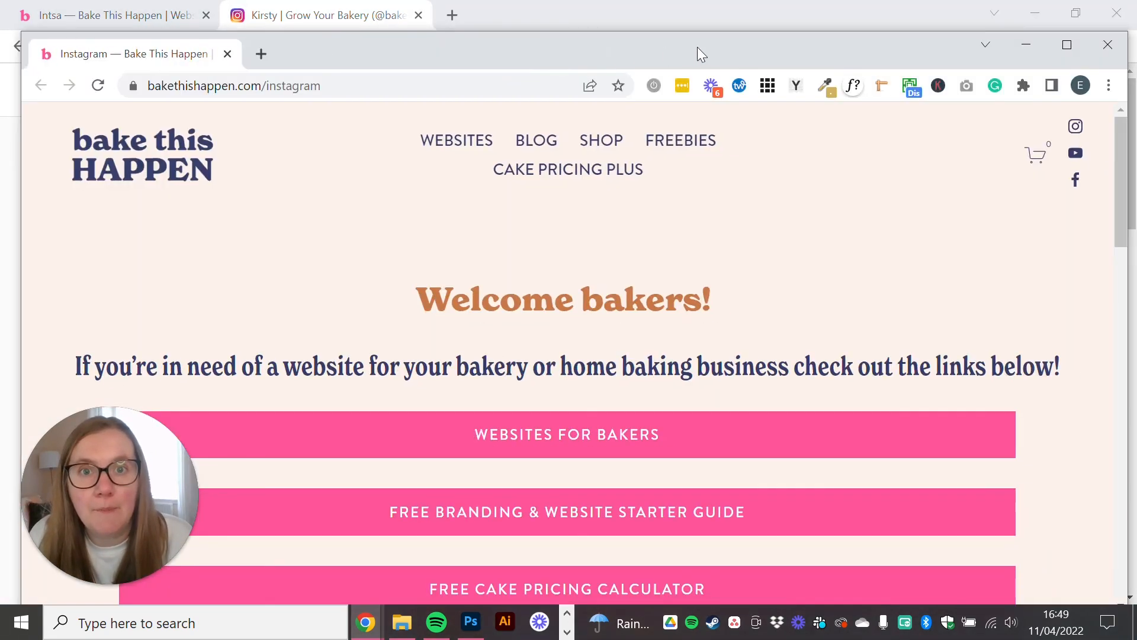
left_click_drag(1128, 83, 343, 90)
left_click_drag(289, 58, 563, 28)
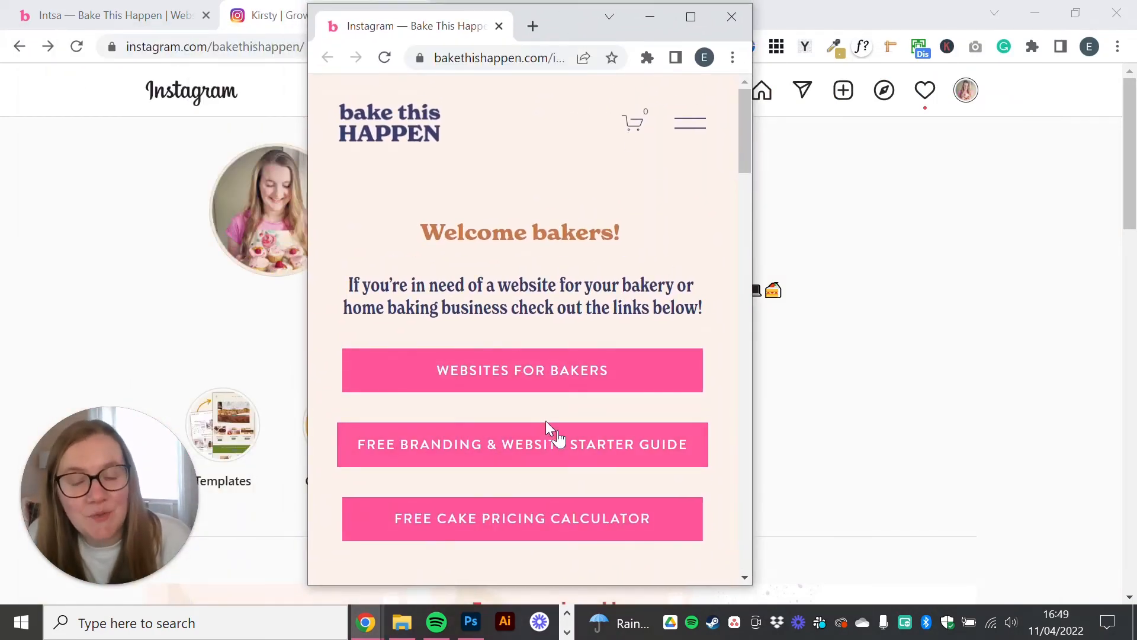
scroll(551, 438, "down", 3)
scroll(567, 465, "up", 3)
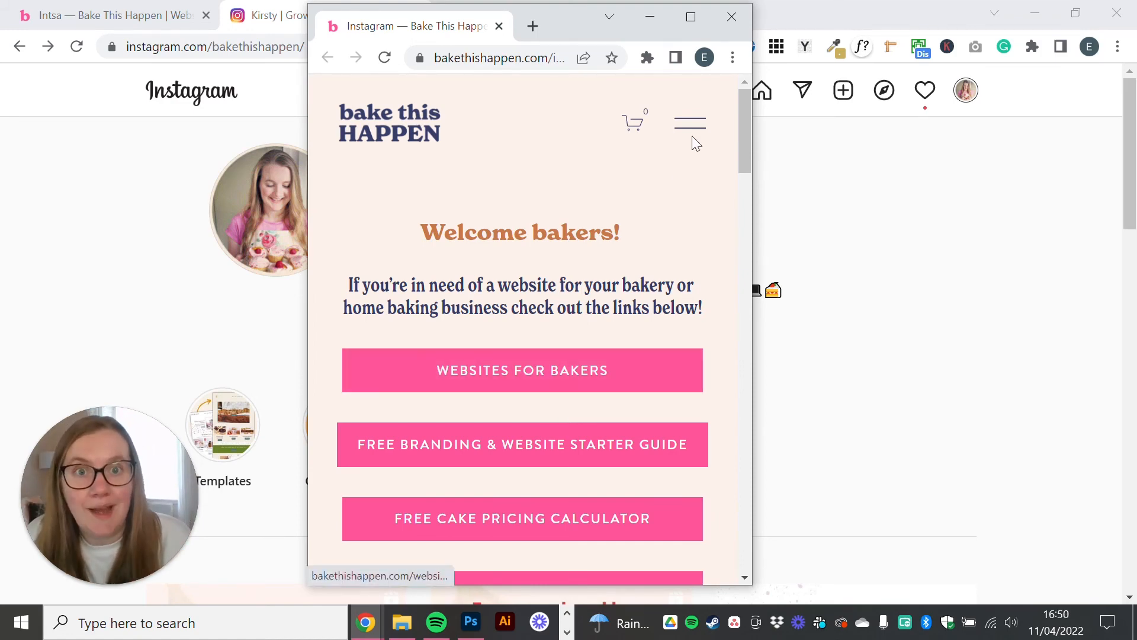
left_click(732, 18)
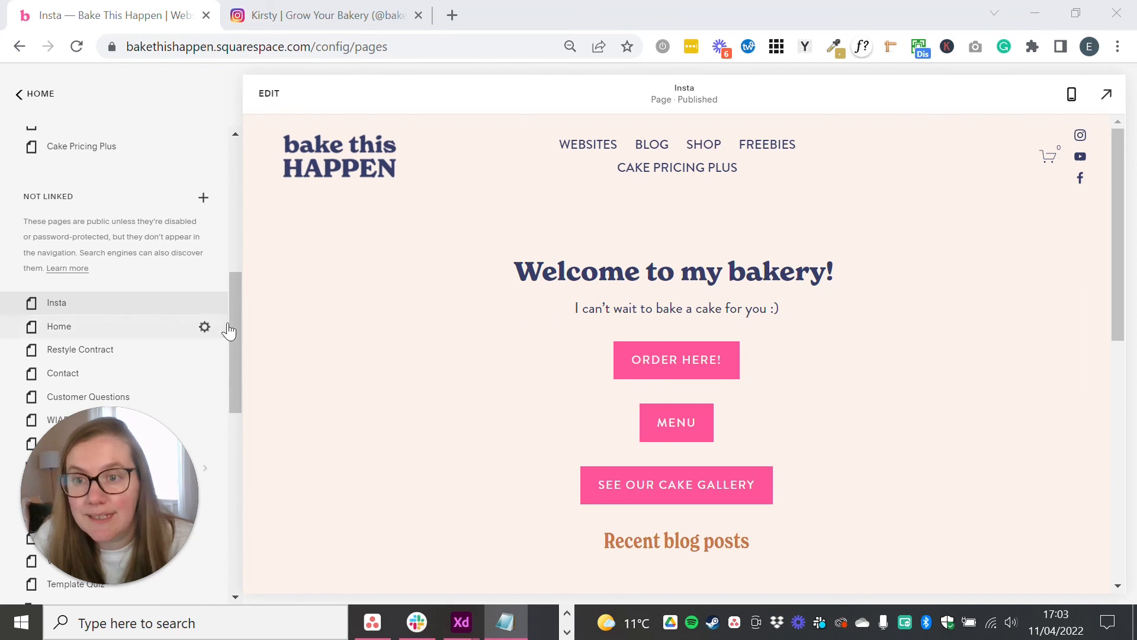
Add to the Insta page's header code injection: <style> .sqs-block-button-element--small { min-width: 85%; } </style>
mouse_move(206, 308)
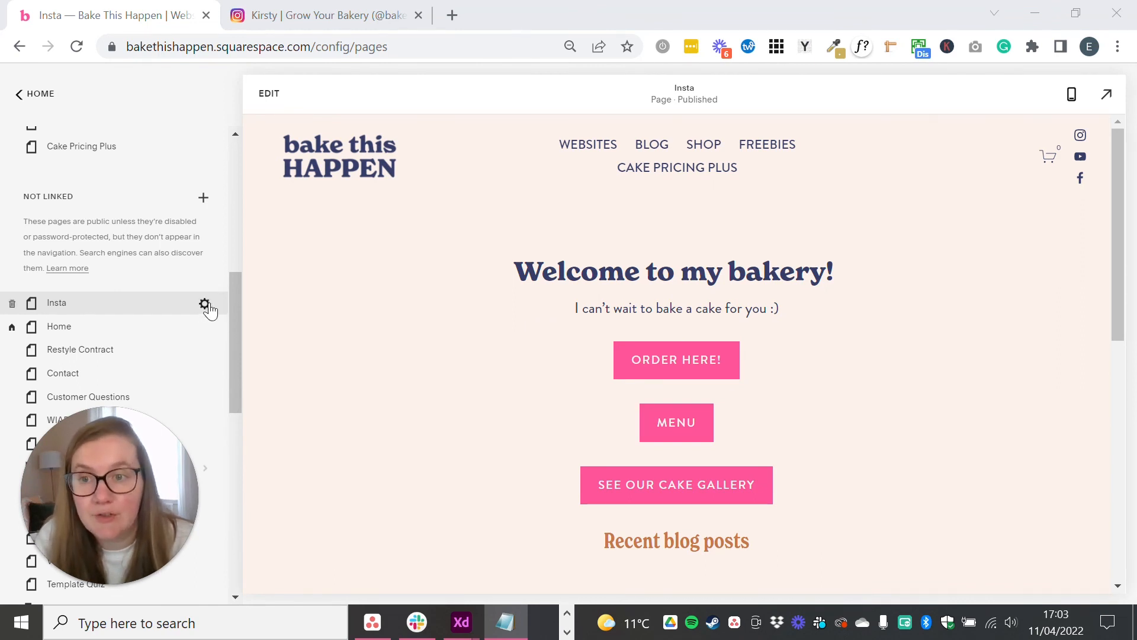
left_click(205, 305)
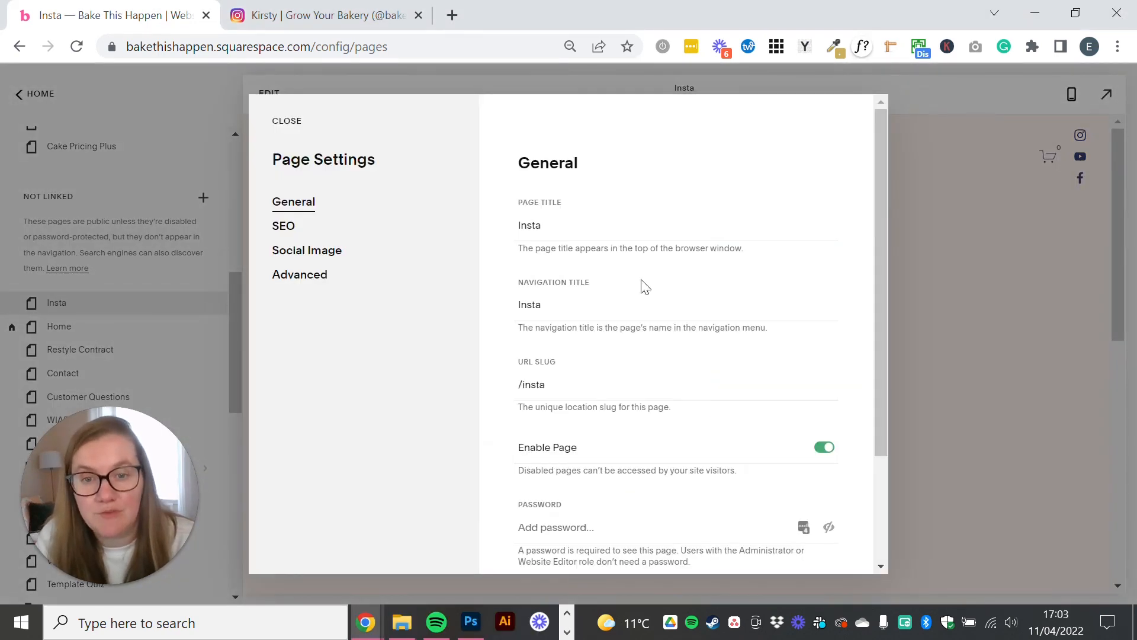
left_click(306, 278)
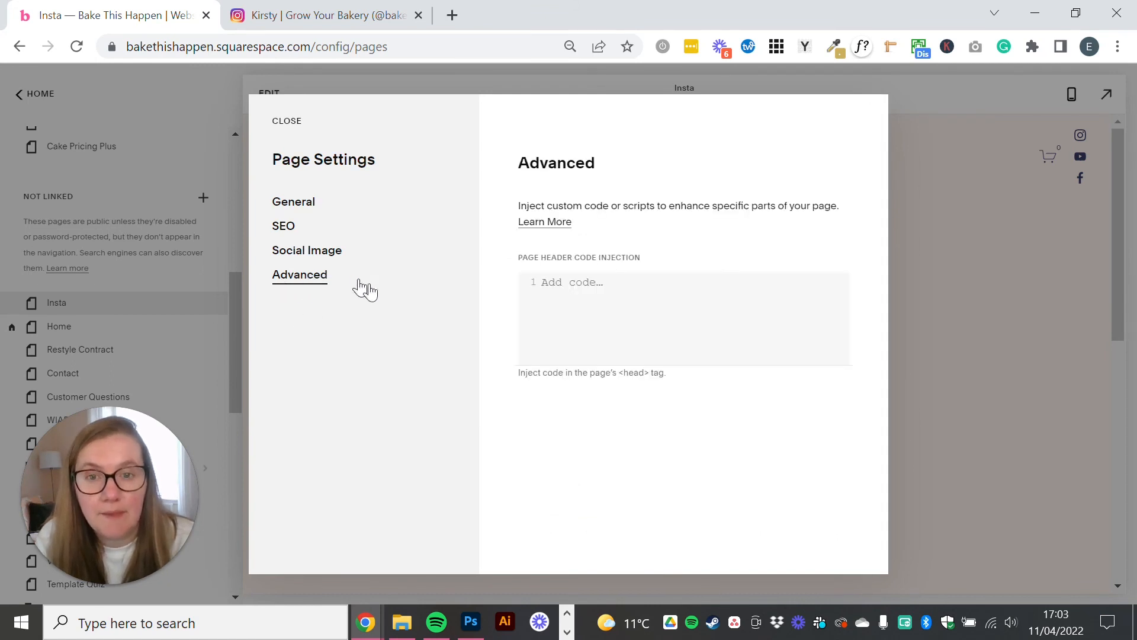
key("alt+Tab")
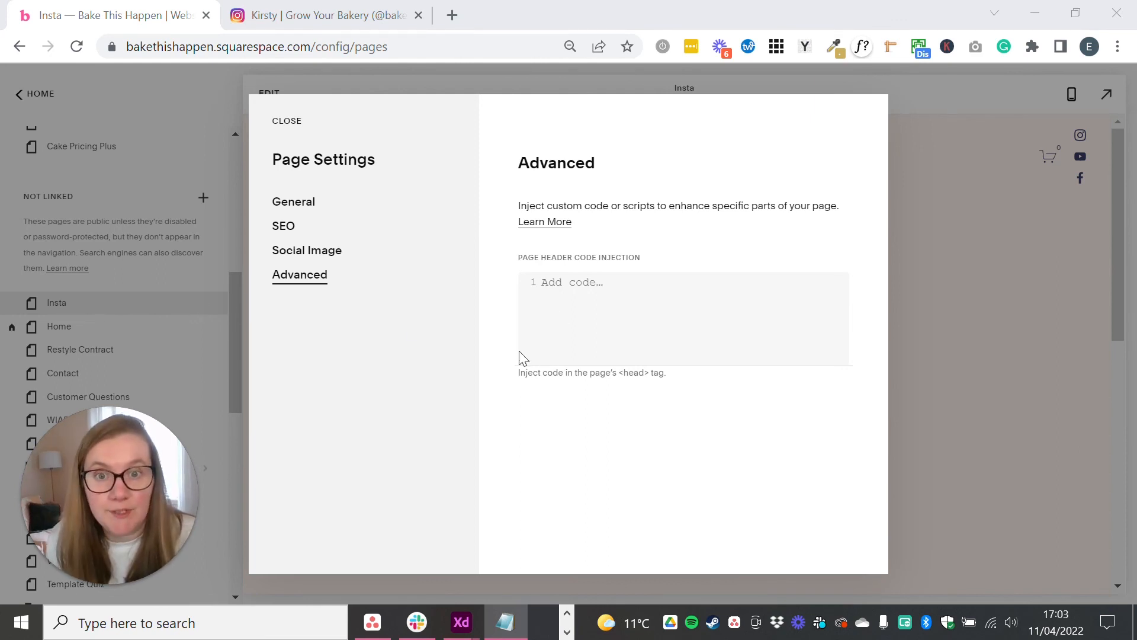
left_click(628, 288)
type("<style> .sqs-block-button-element--small {   min-width: 85%;   } </style>")
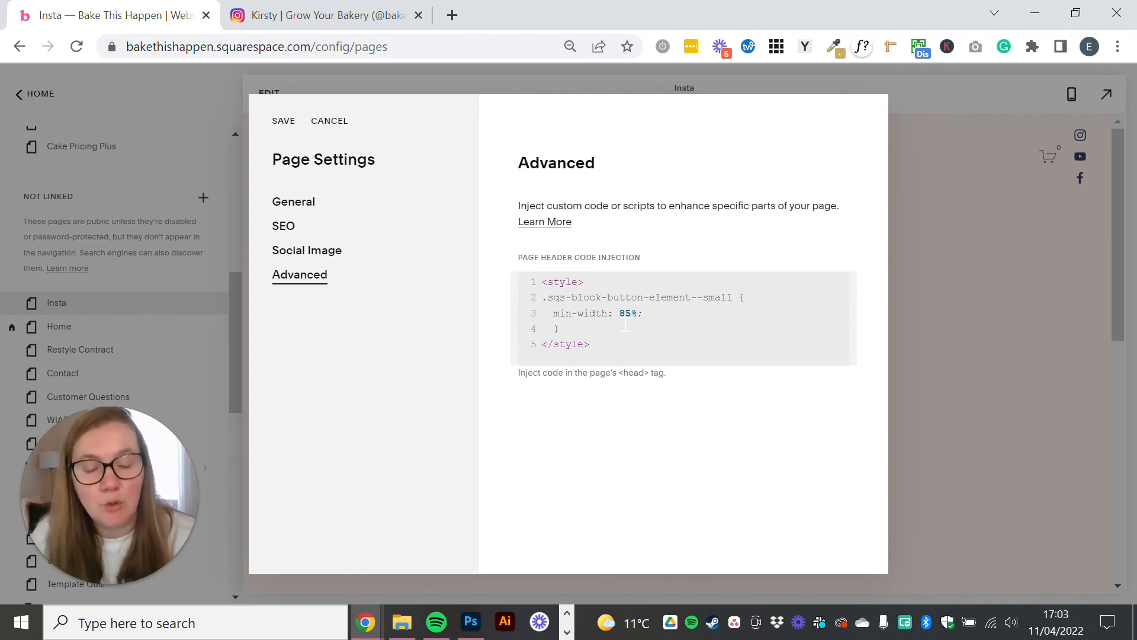
Save the Insta page settings and check the link buttons in the mobile and desktop views
double_click(718, 297)
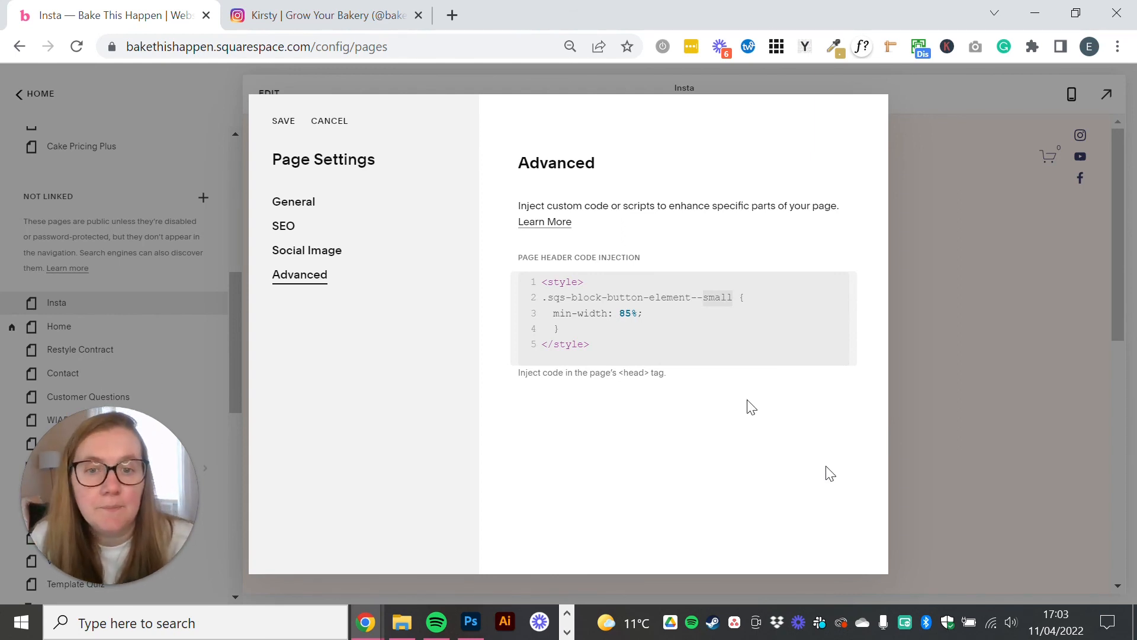
left_click(657, 330)
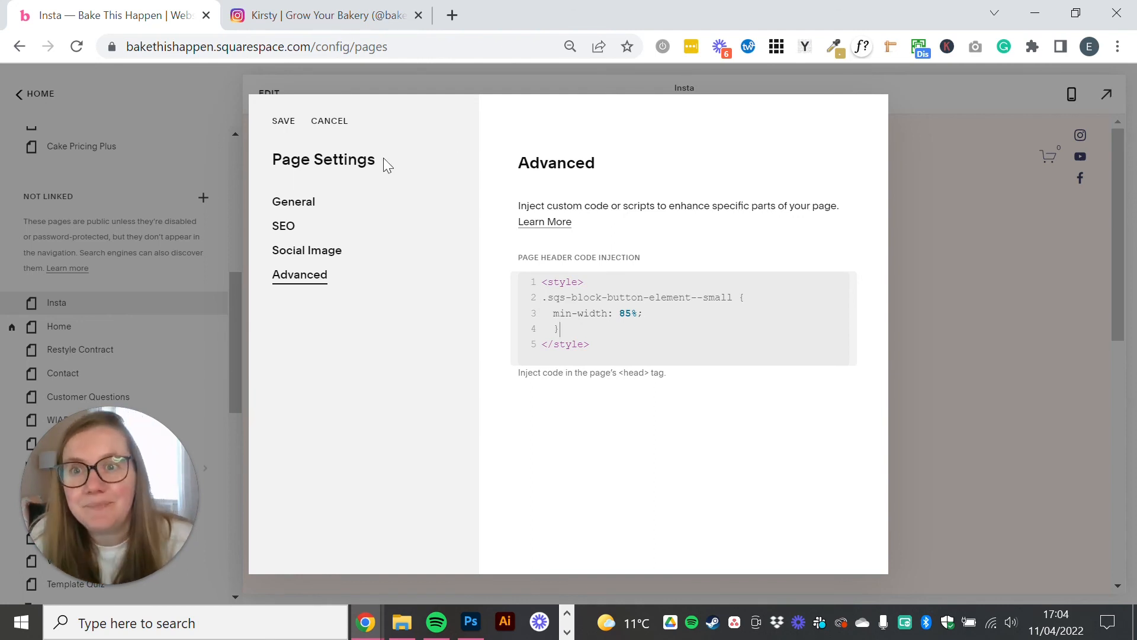
left_click(286, 125)
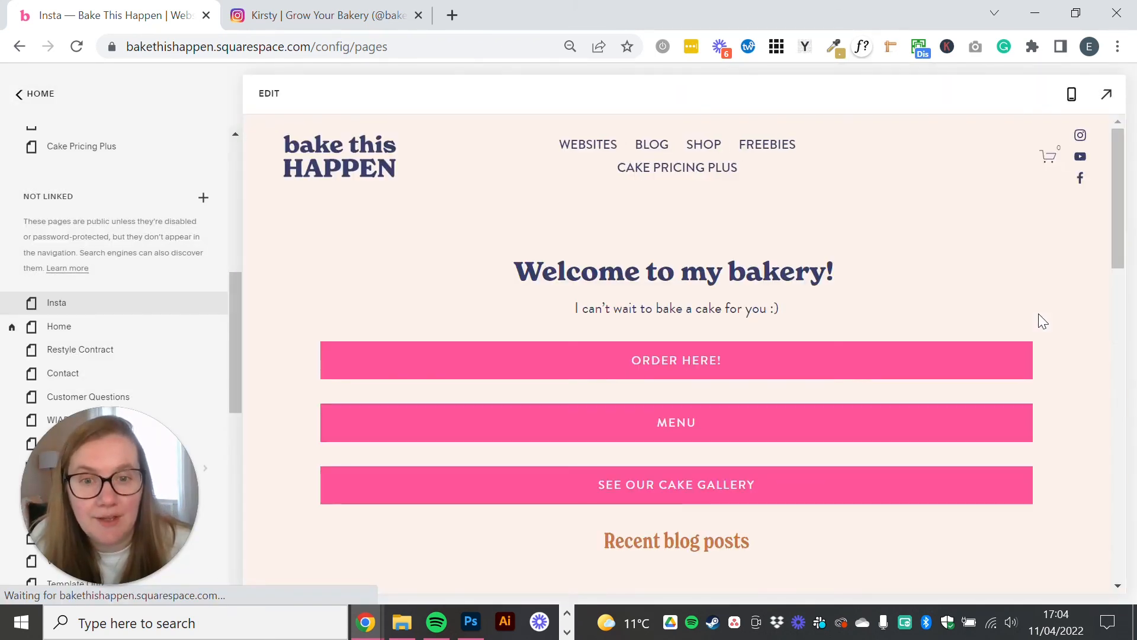
left_click(1073, 96)
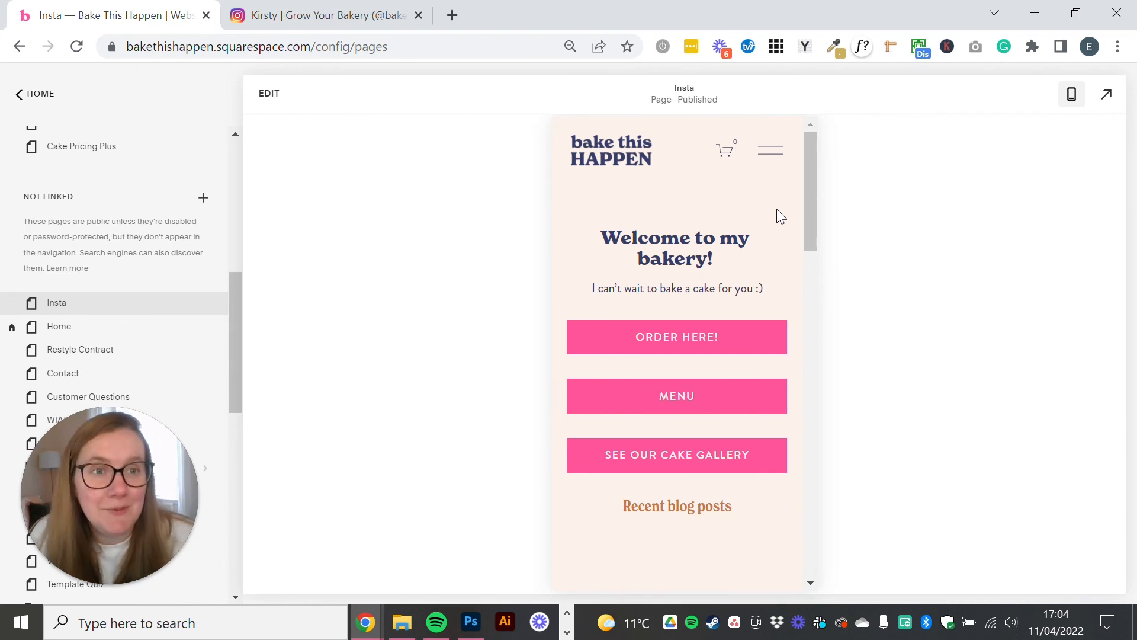
left_click(1072, 94)
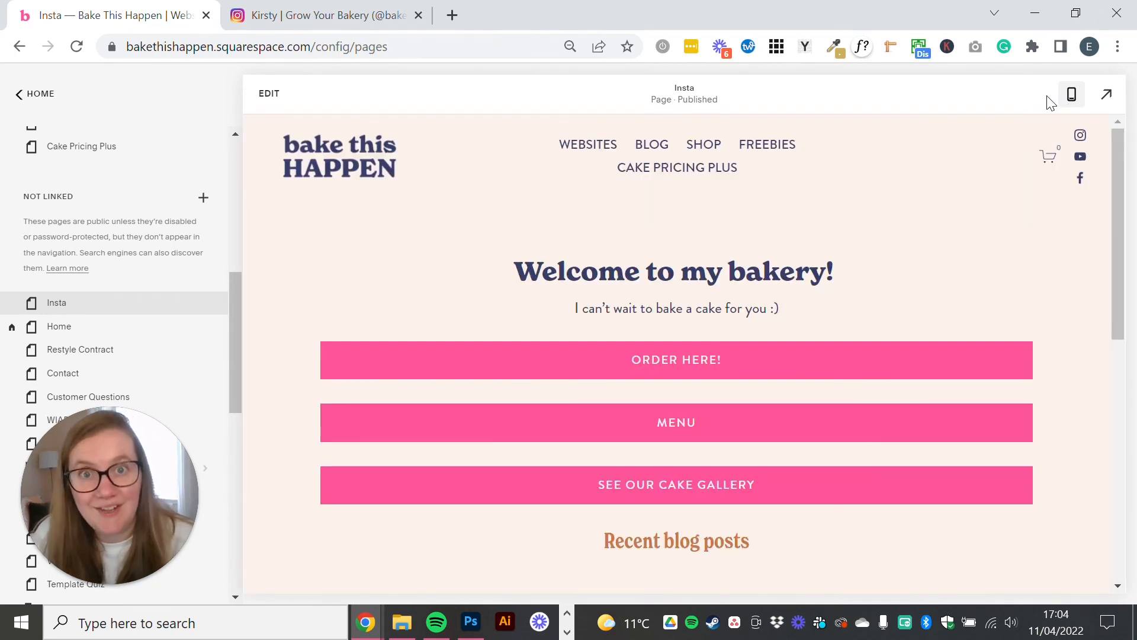